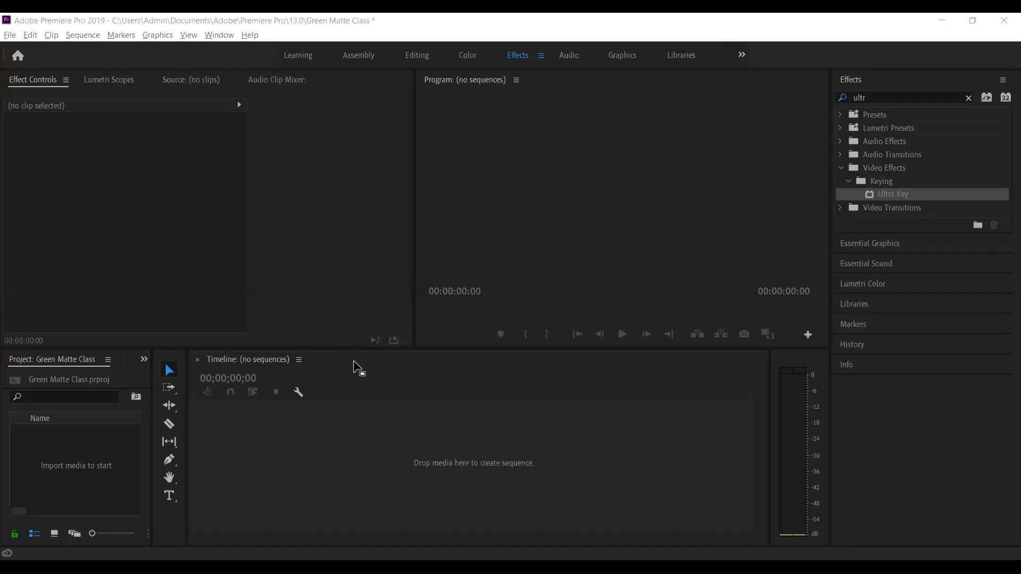
Step: Switch from Premiere to the Green Matts folder and launch clip 1 (1) from the top of the list
click(458, 429)
click(344, 201)
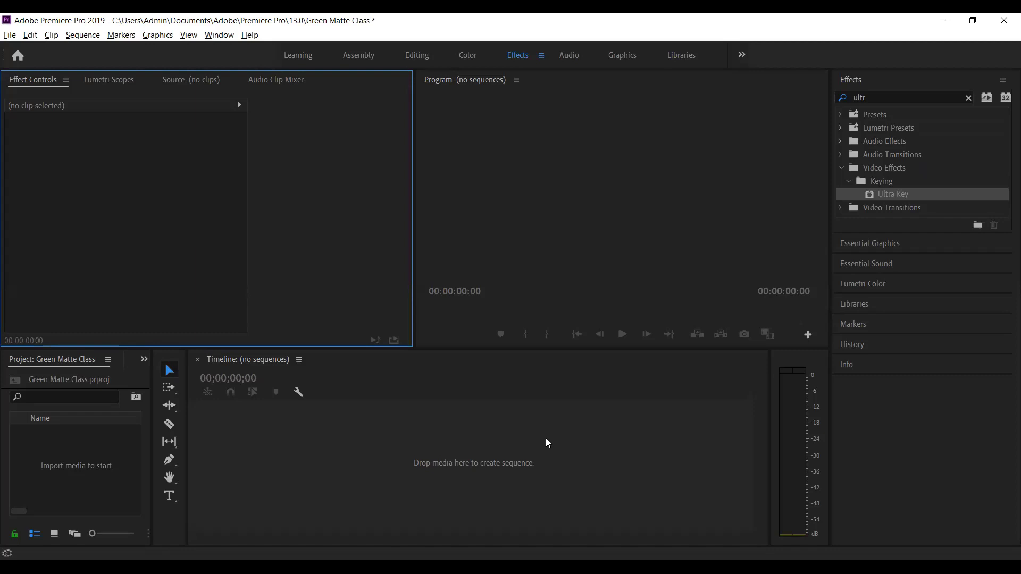
key(alt+Tab)
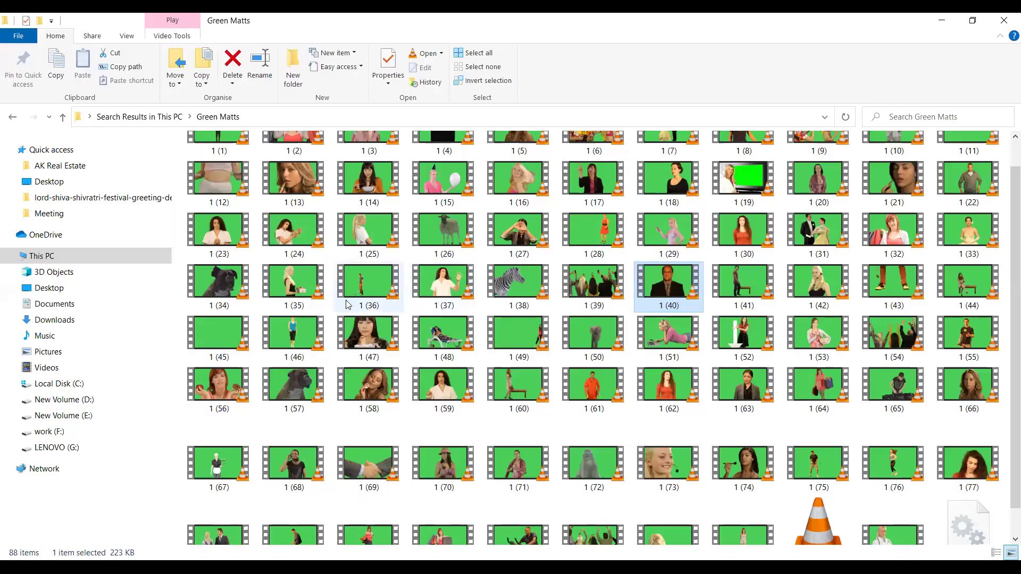
scroll(1007, 345, up, 2)
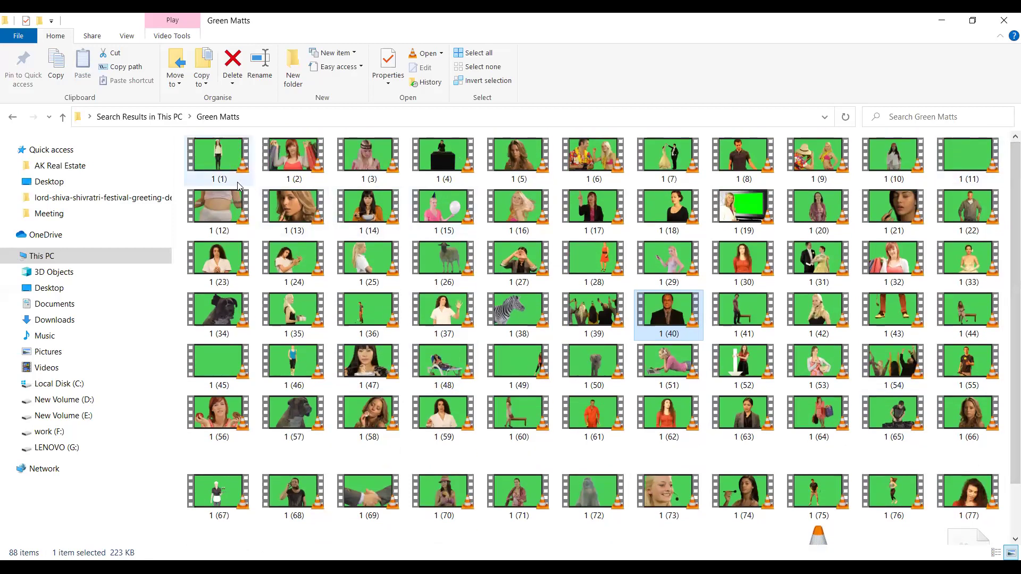
double_click(226, 155)
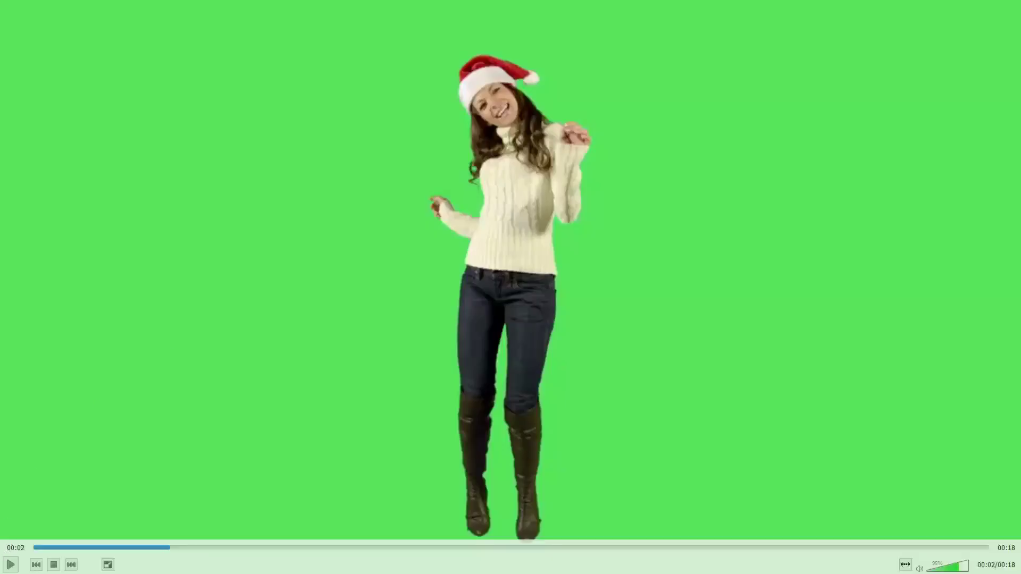
Step: Play the Santa-hat dancer clip in VLC from near its start through to the end
click(10, 564)
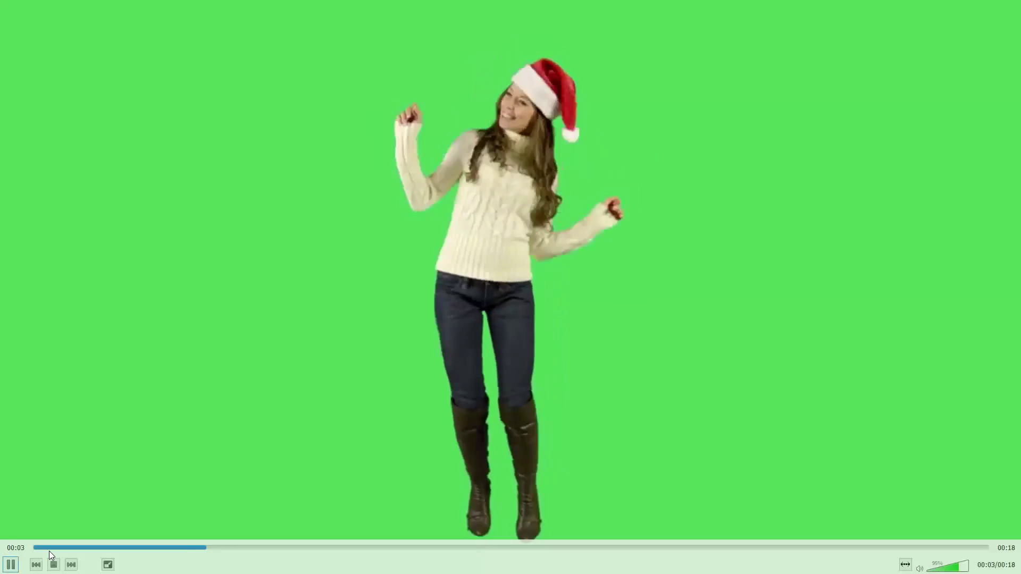
click(85, 548)
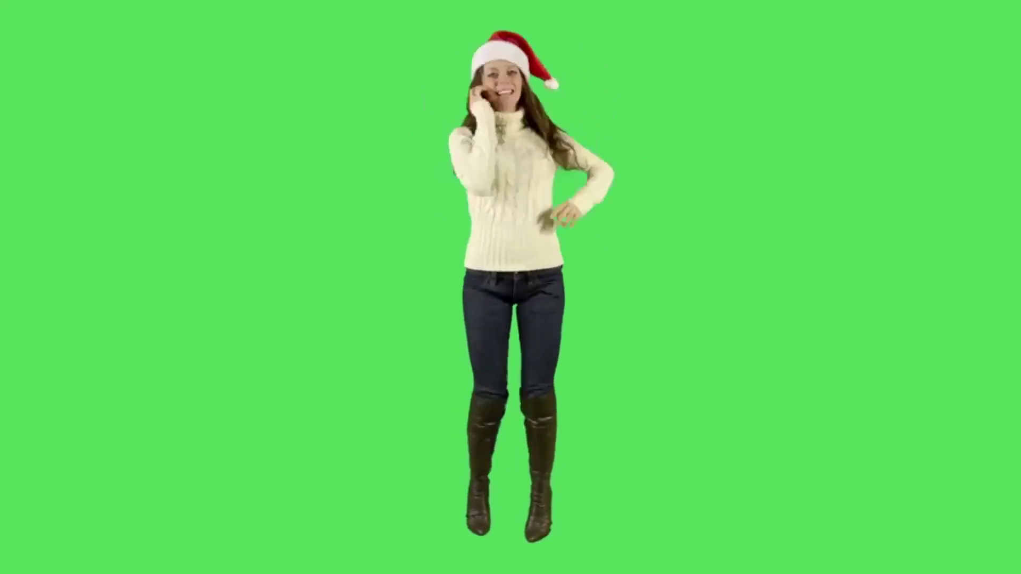
mouse_move(750, 382)
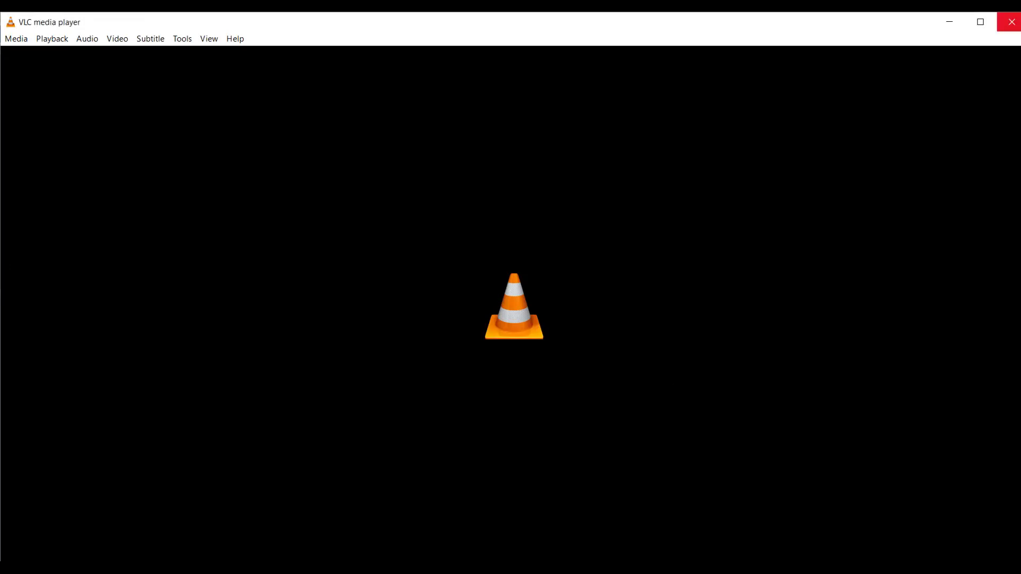
Step: Close VLC and open the zebra clip 1 (38) for preview
click(1011, 22)
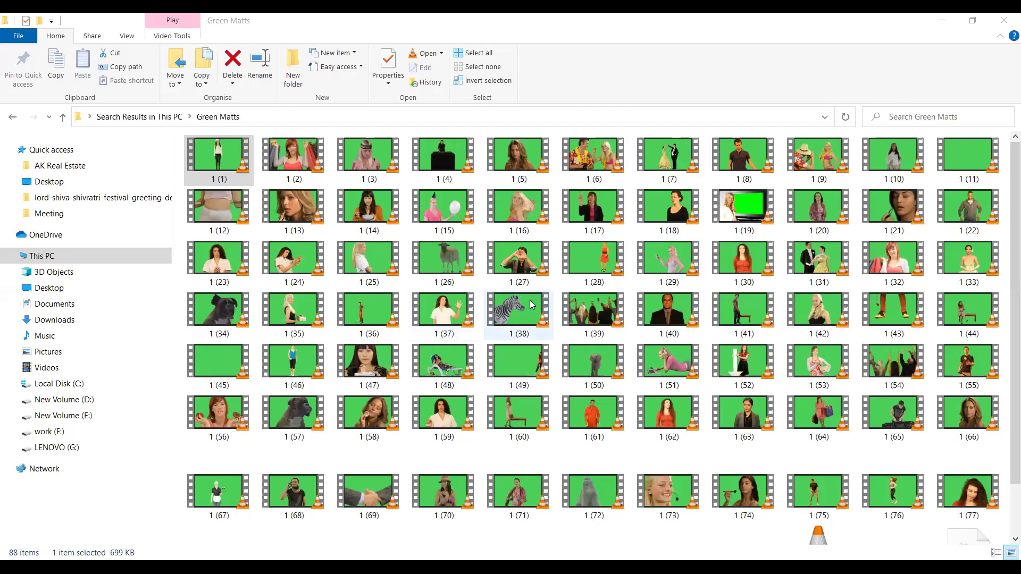
double_click(530, 301)
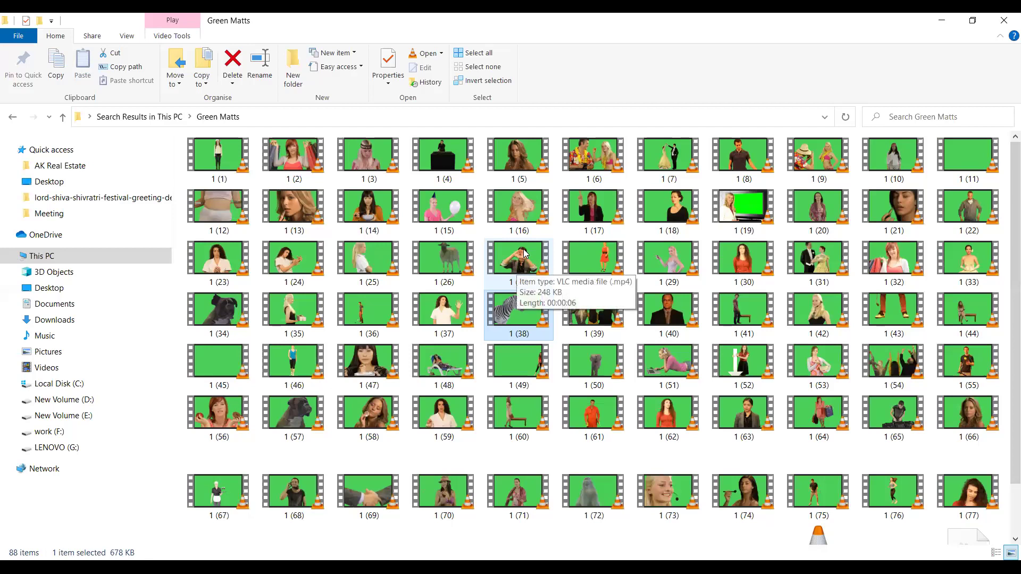
Step: Preview presenter clip 1 (19) with the green TV, pausing and resuming it, then close VLC
click(723, 214)
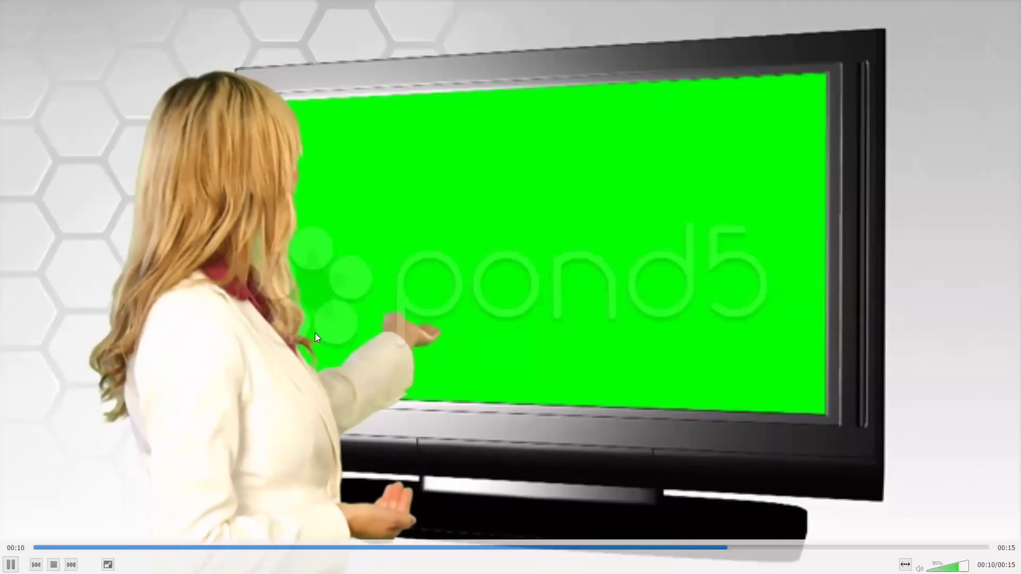
click(314, 333)
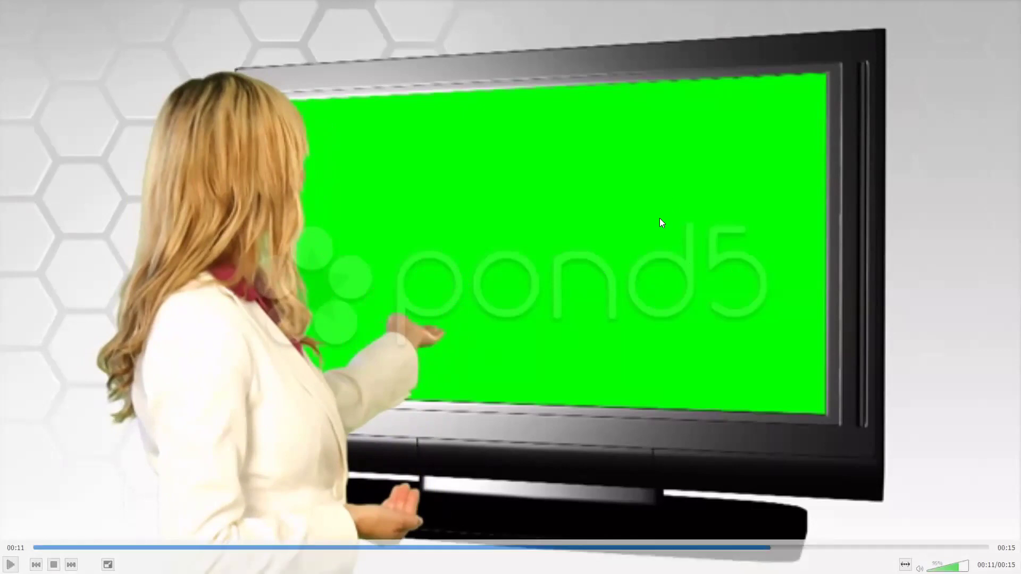
key(space)
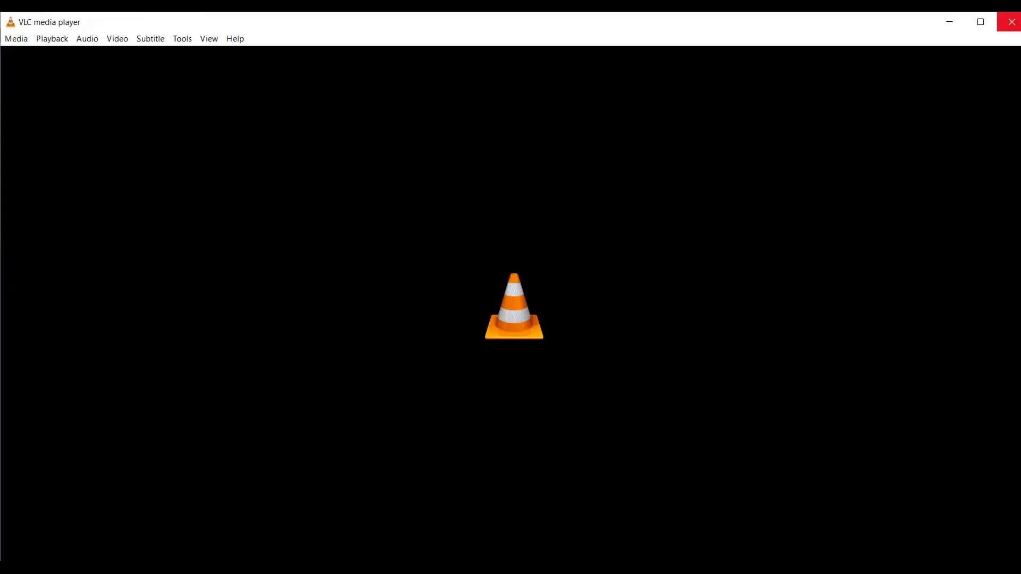
click(1011, 21)
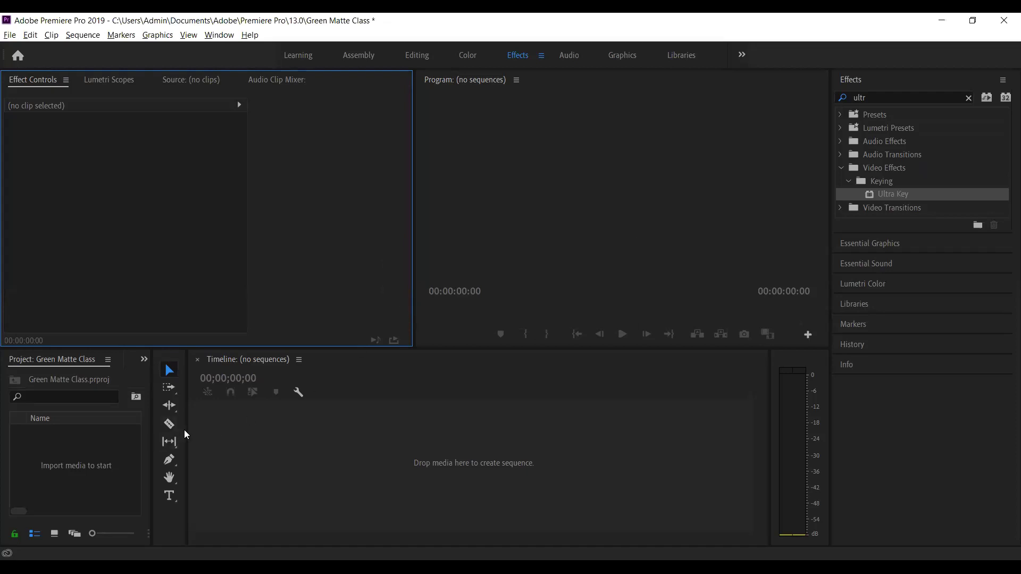
Step: Drag the panel dividers so Tools spans two rows and the Project panel is wider
drag(189, 429, 239, 466)
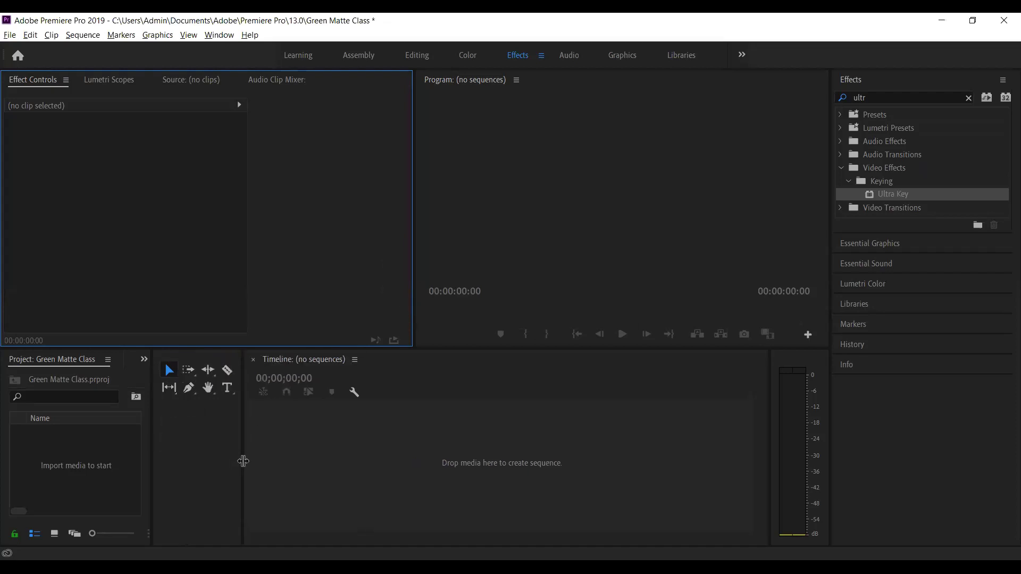
drag(151, 432, 207, 481)
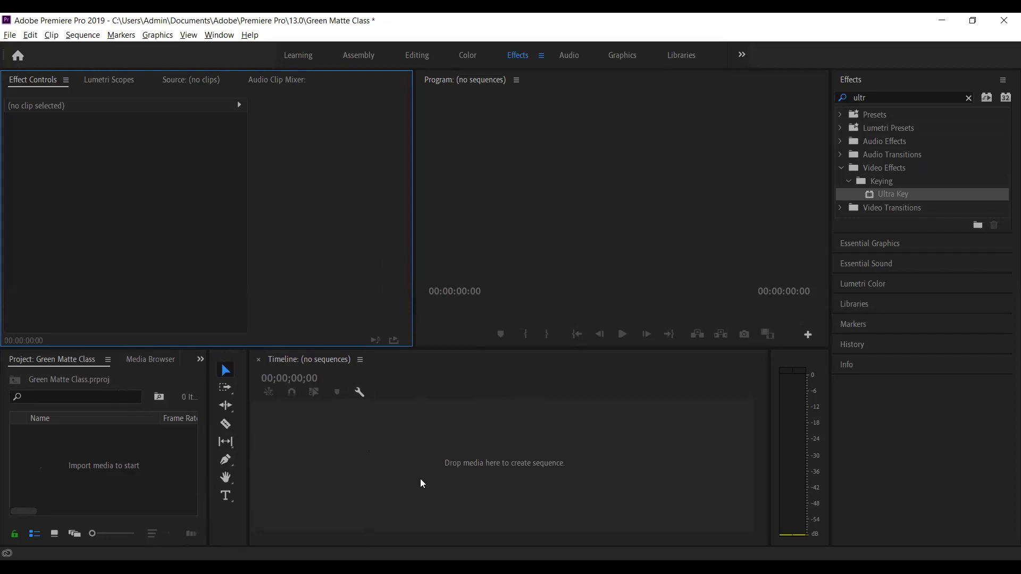
click(418, 463)
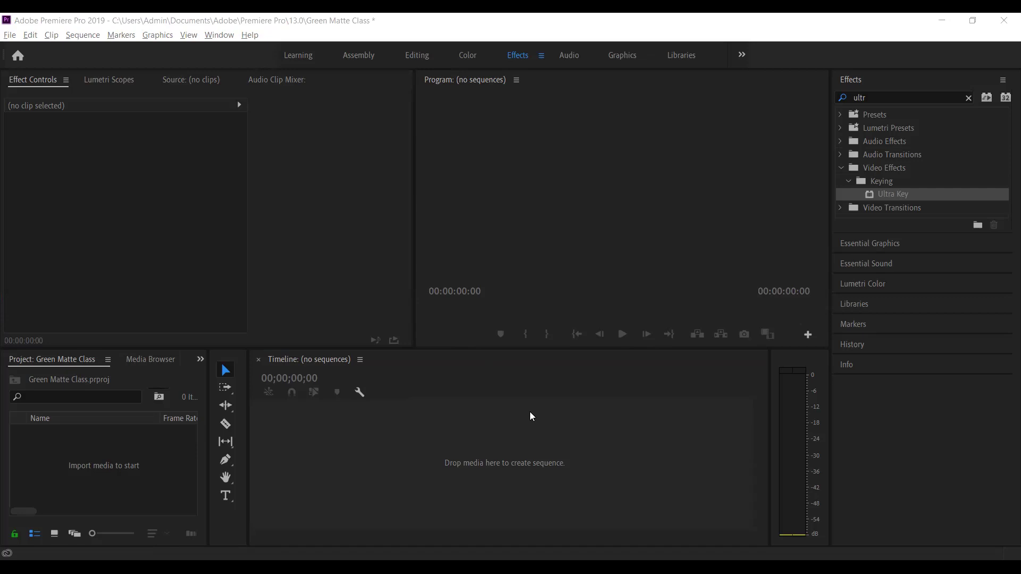
click(197, 220)
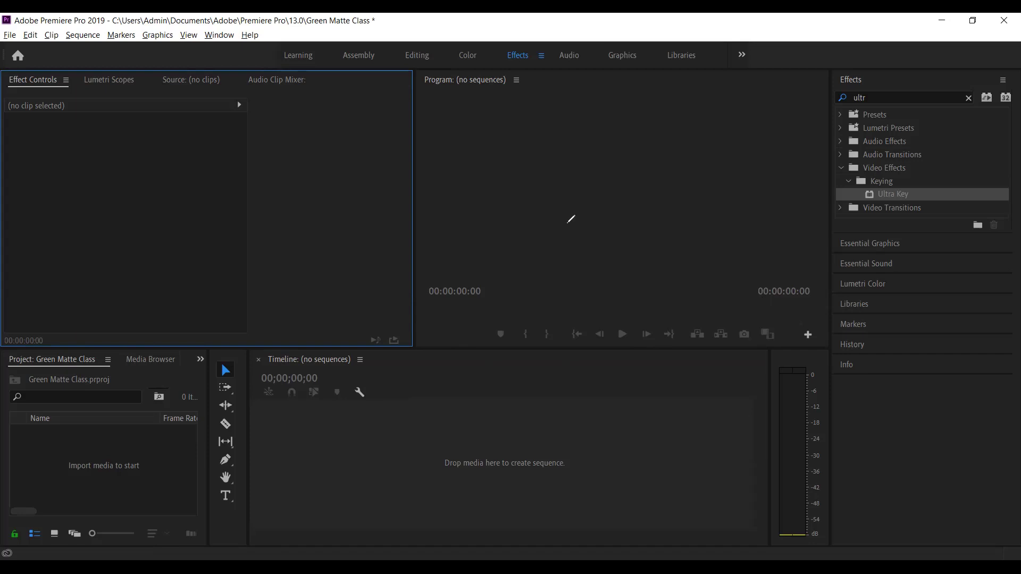
drag(524, 55, 609, 267)
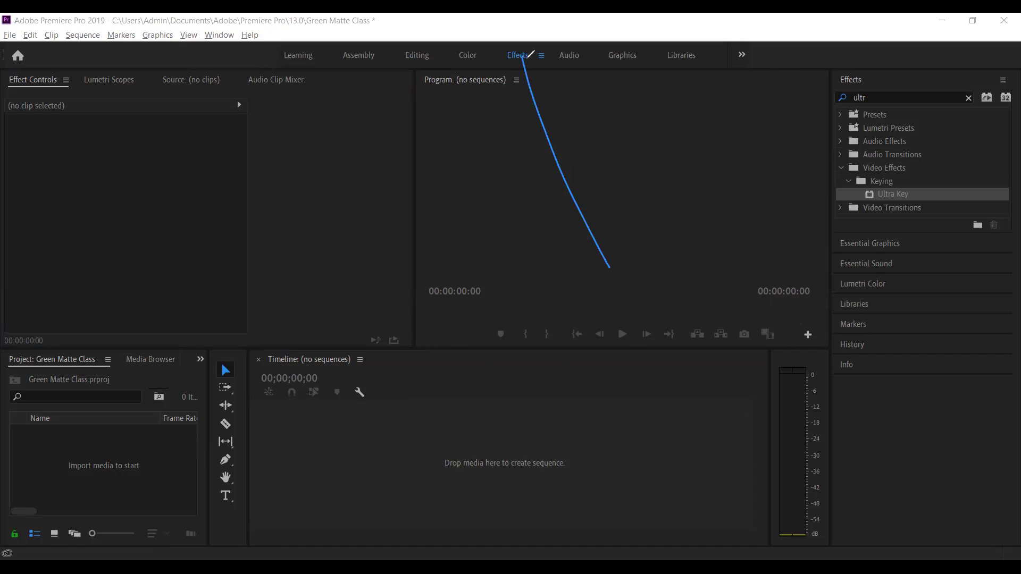
mouse_move(521, 60)
mouse_down()
mouse_move(517, 75)
mouse_move(535, 68)
mouse_up()
drag(341, 218, 344, 282)
drag(381, 211, 428, 247)
click(245, 319)
drag(245, 319, 560, 246)
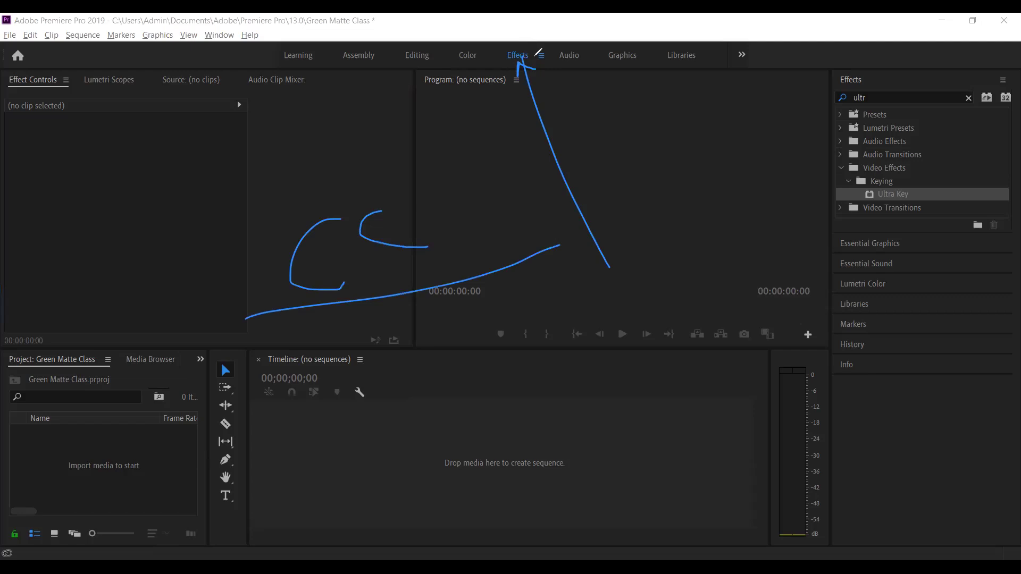
drag(635, 61, 726, 232)
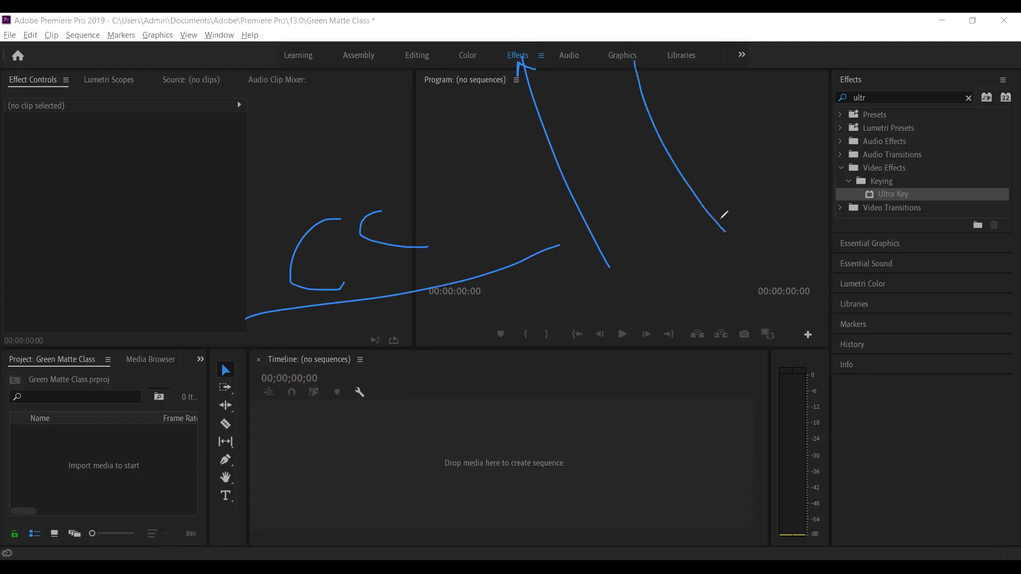
mouse_move(634, 60)
mouse_down()
mouse_move(627, 92)
mouse_move(656, 74)
mouse_up()
key(e)
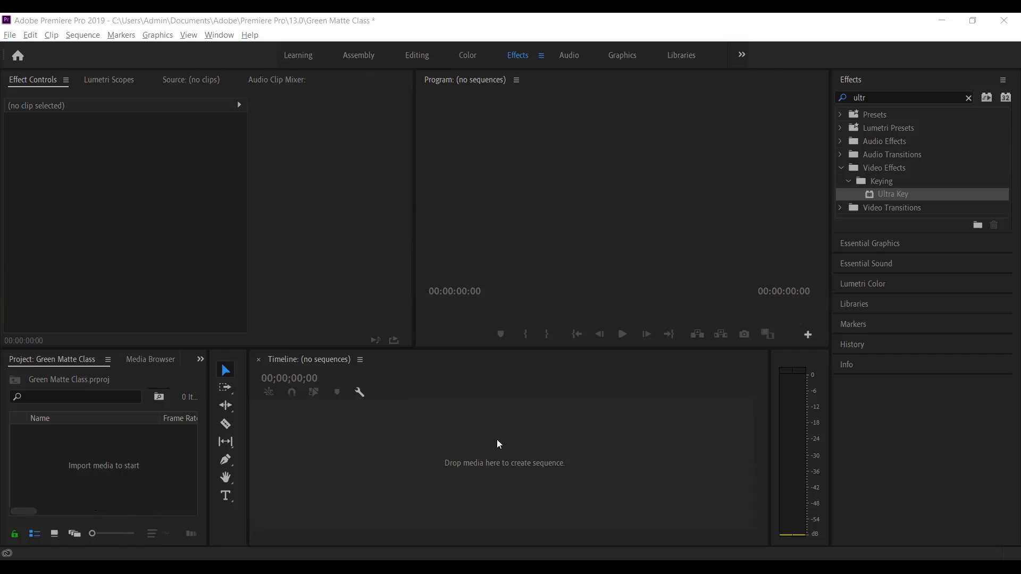
click(104, 328)
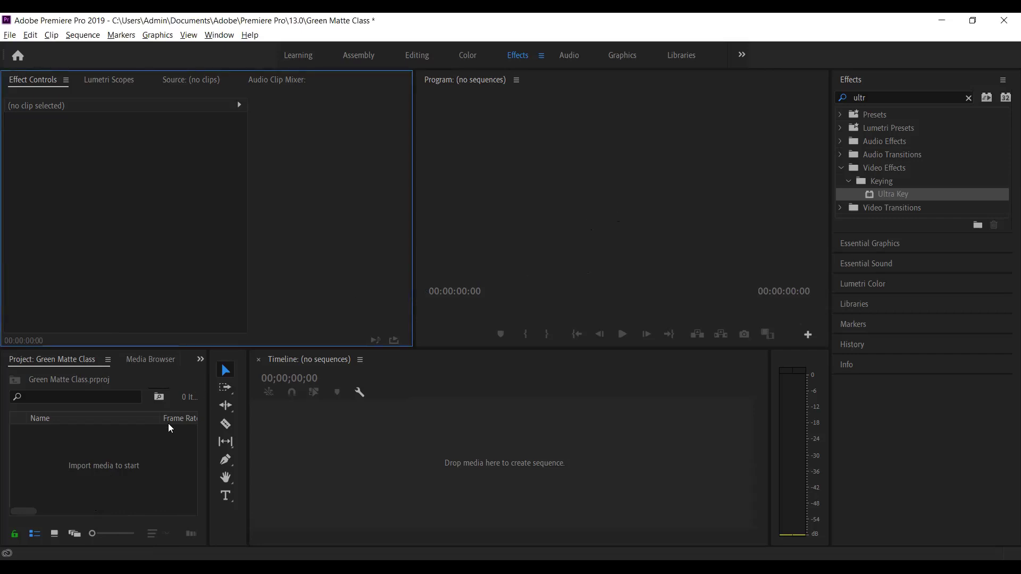
click(147, 473)
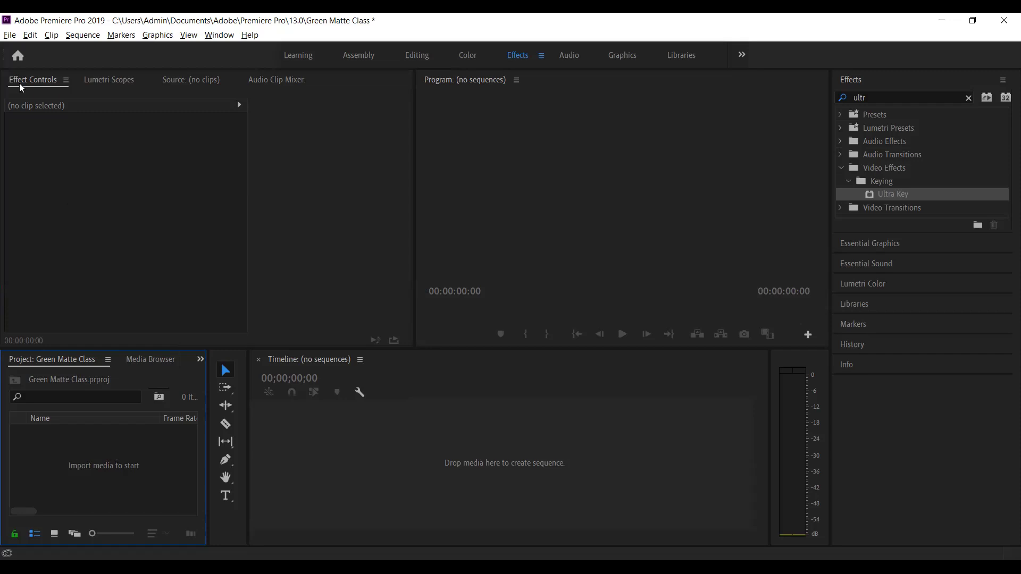
Step: Open the New Sequence dialog from the project's New Item menu
click(10, 37)
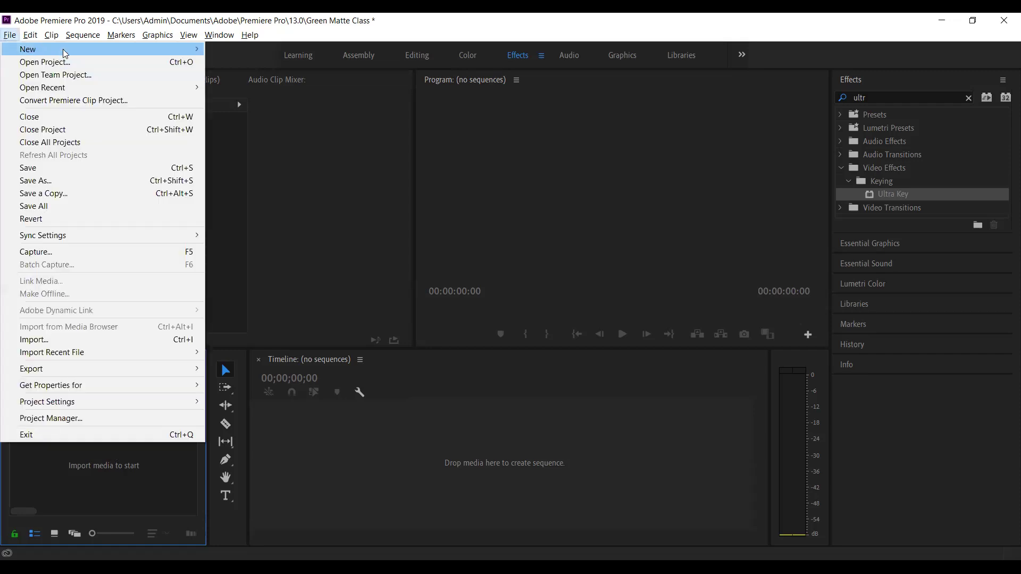
mouse_move(65, 51)
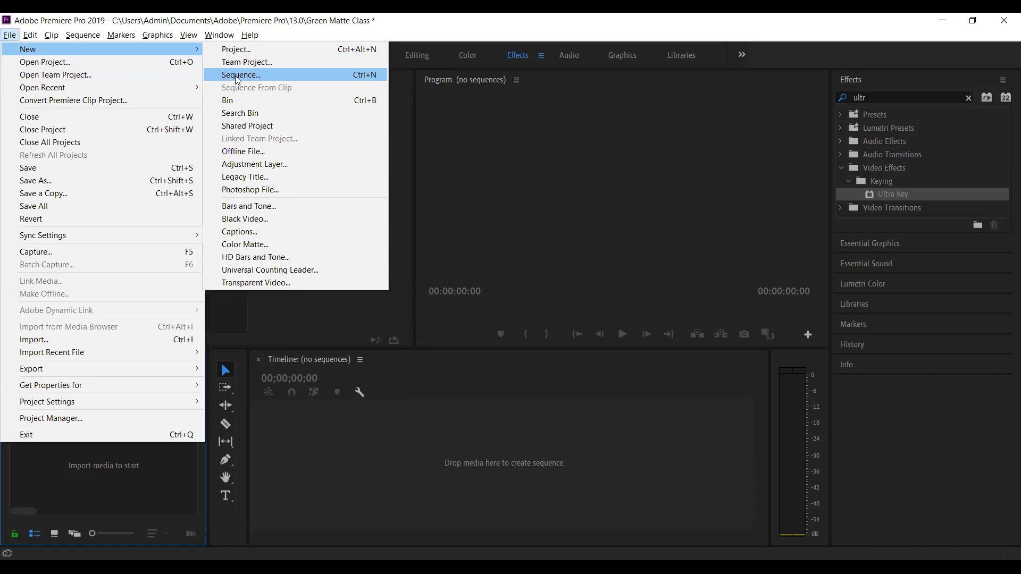
click(237, 75)
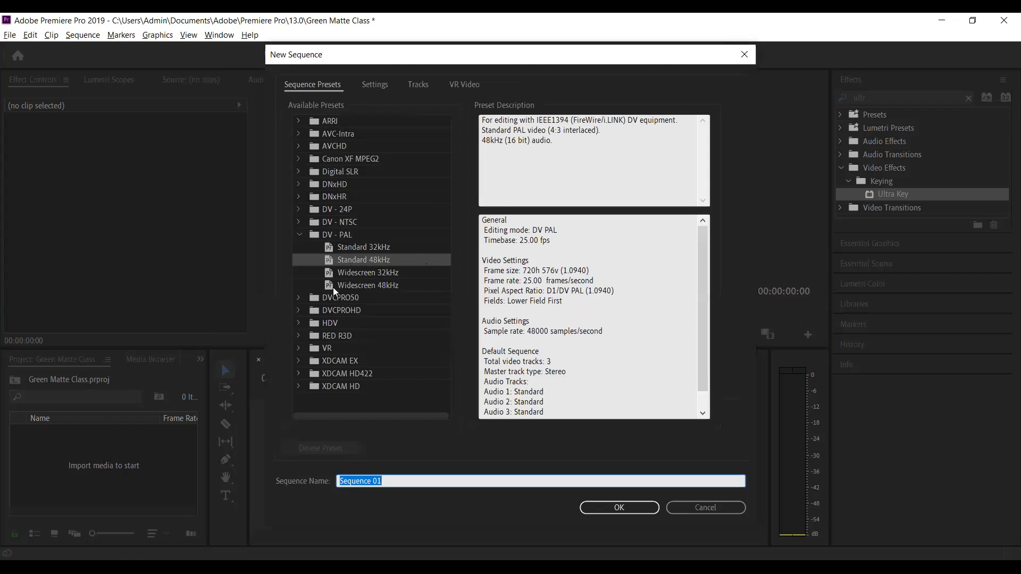
Step: Fold away DV - PAL and expand the HDV preset group in Available Presets
click(297, 322)
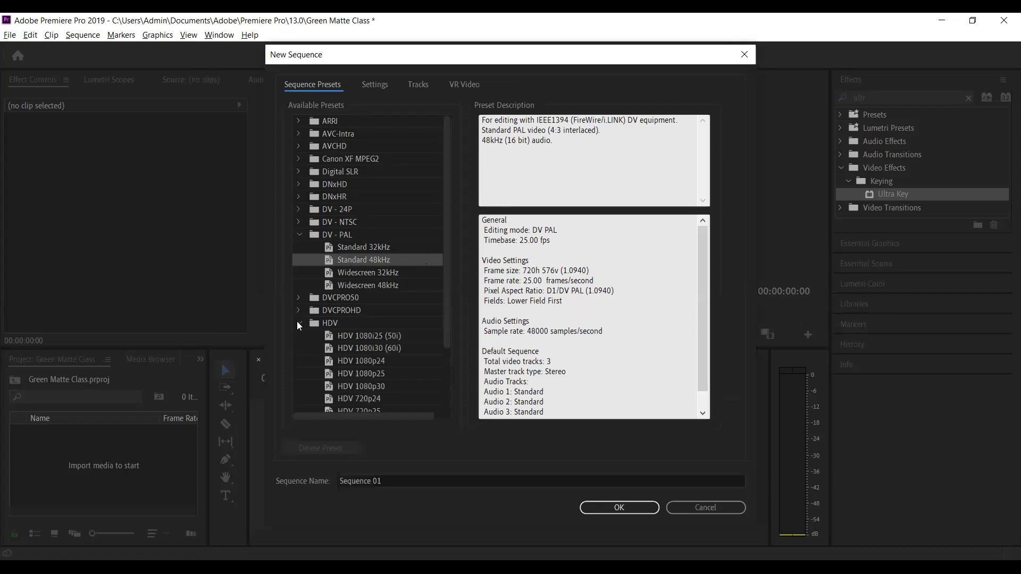
click(297, 322)
click(300, 234)
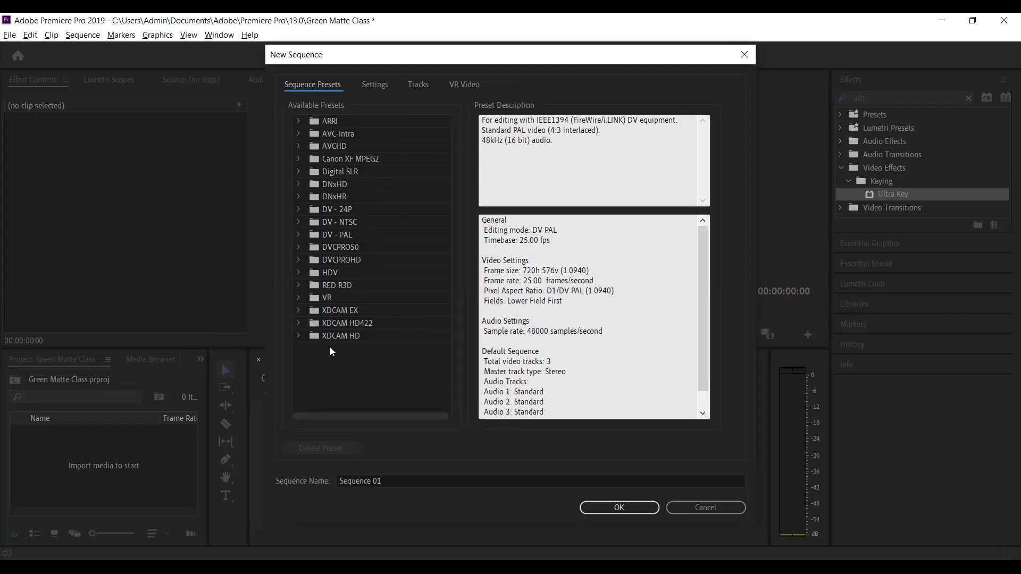
click(341, 337)
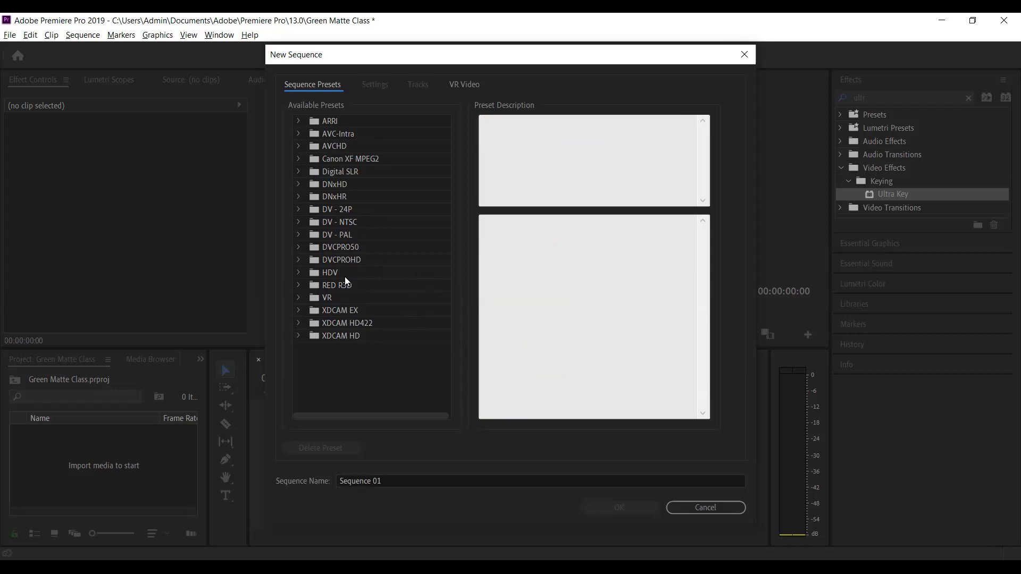
click(298, 272)
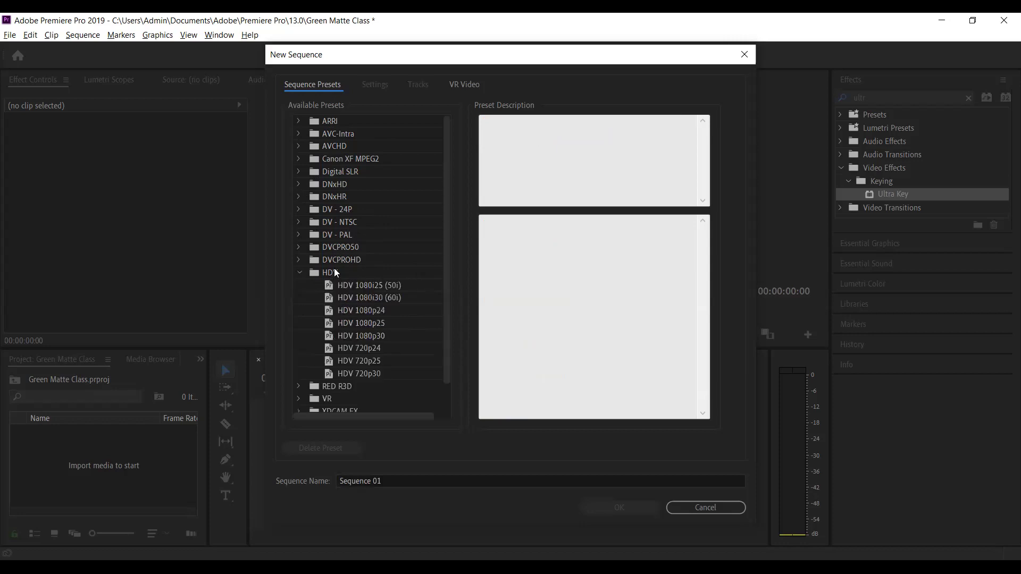
click(333, 272)
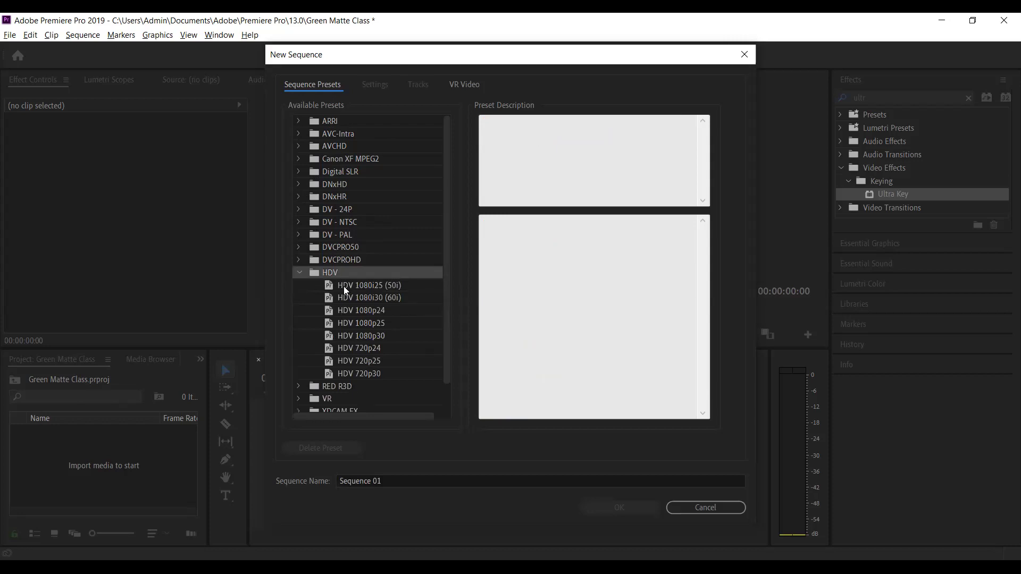
Step: Inspect the HDV 1080i25 and 1080p25 presets, noting the 1080p timebase and 1440h frame width
click(344, 287)
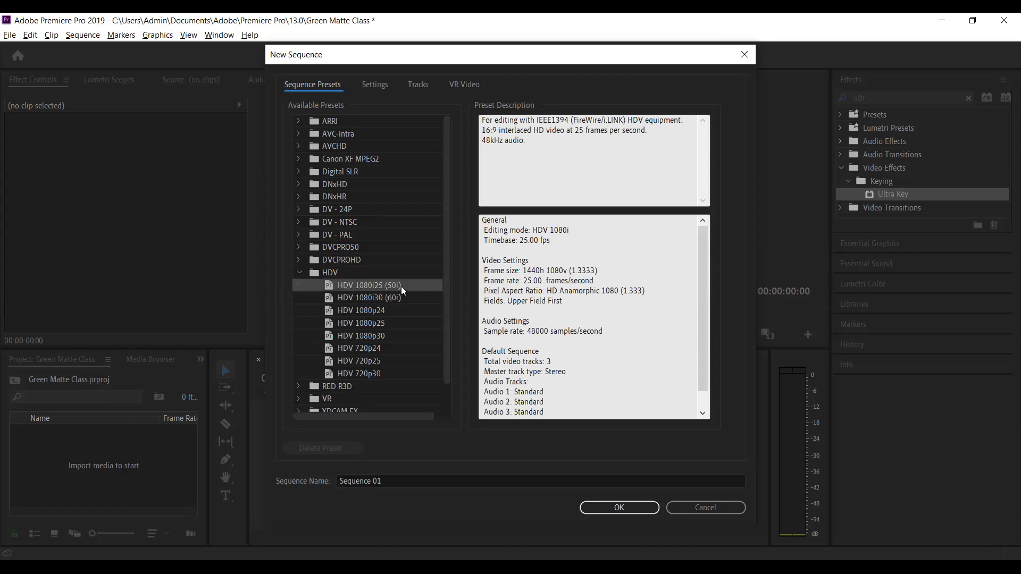
click(344, 325)
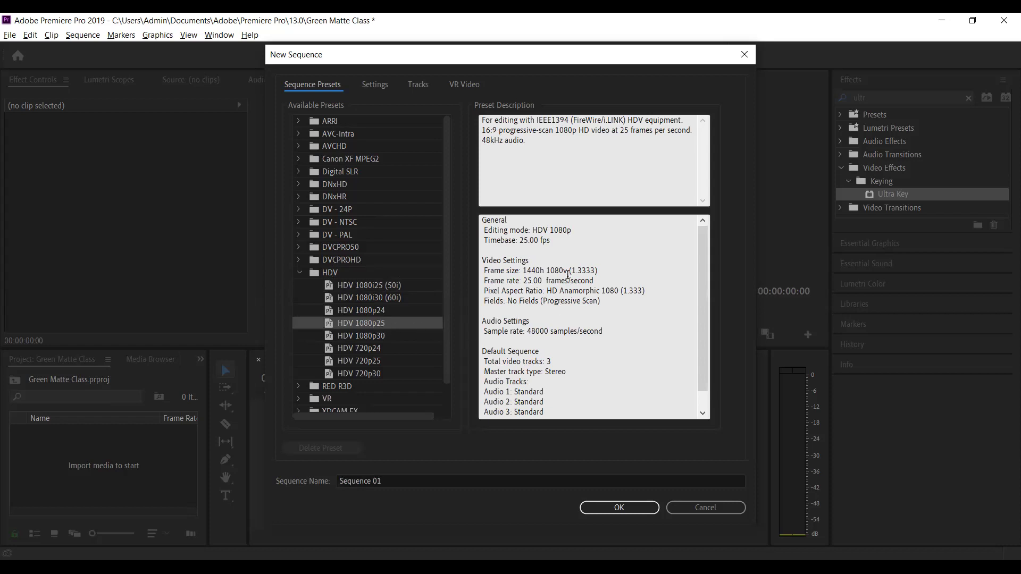
drag(548, 227, 594, 247)
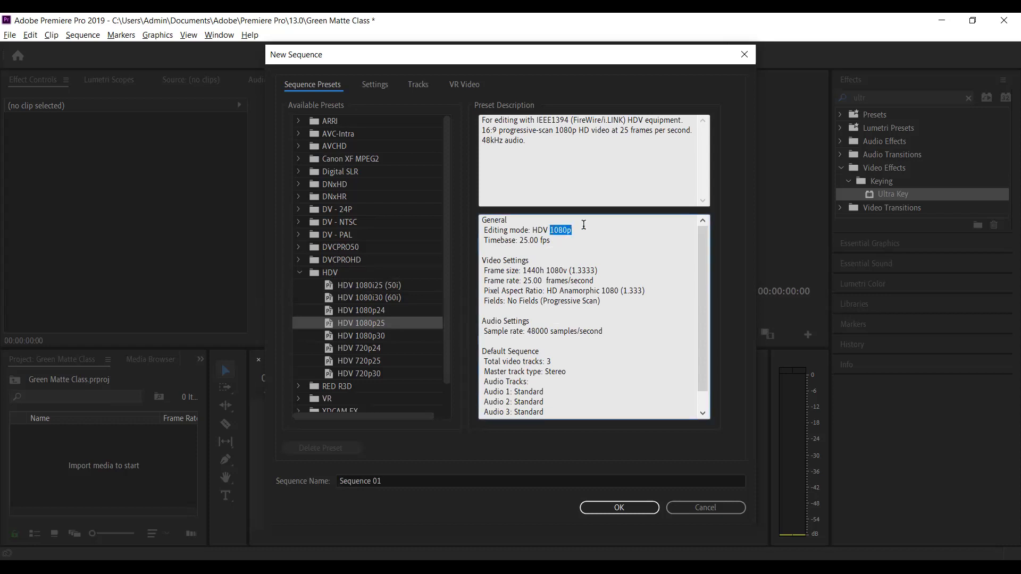
click(560, 238)
drag(520, 270, 568, 269)
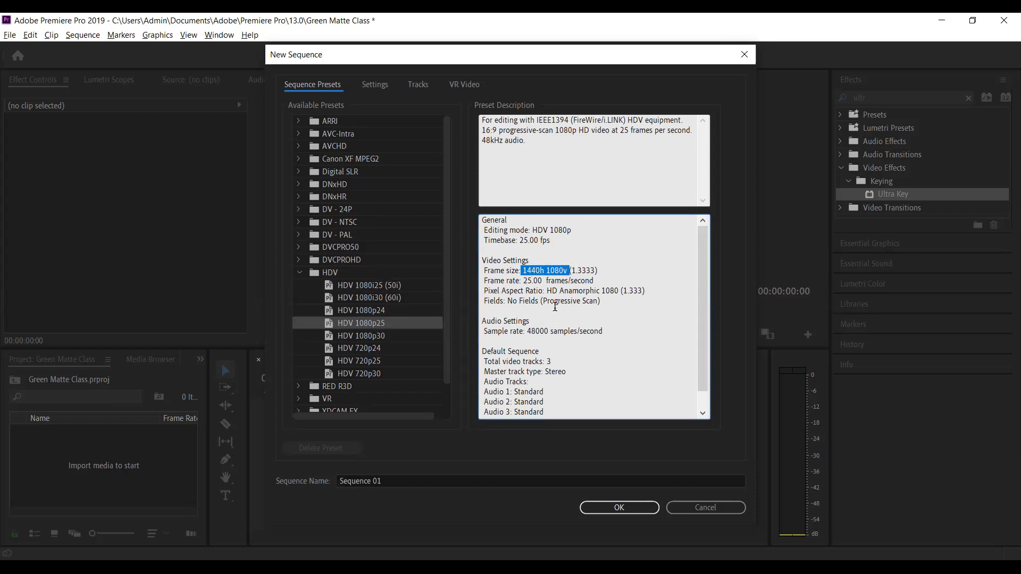
click(537, 273)
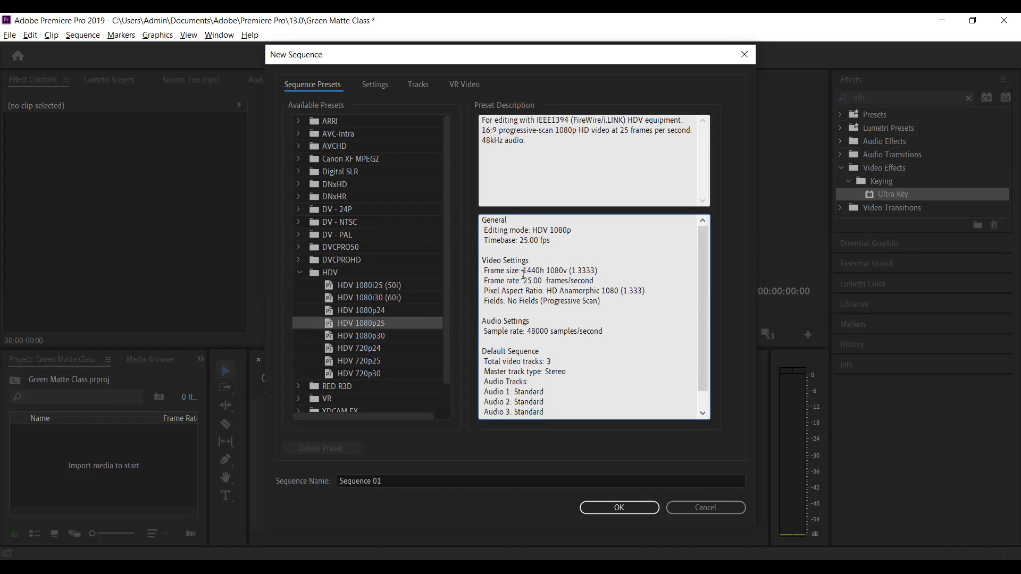
Step: Step through every HDV preset from 1080i25 to 720p30, comparing their descriptions
click(362, 350)
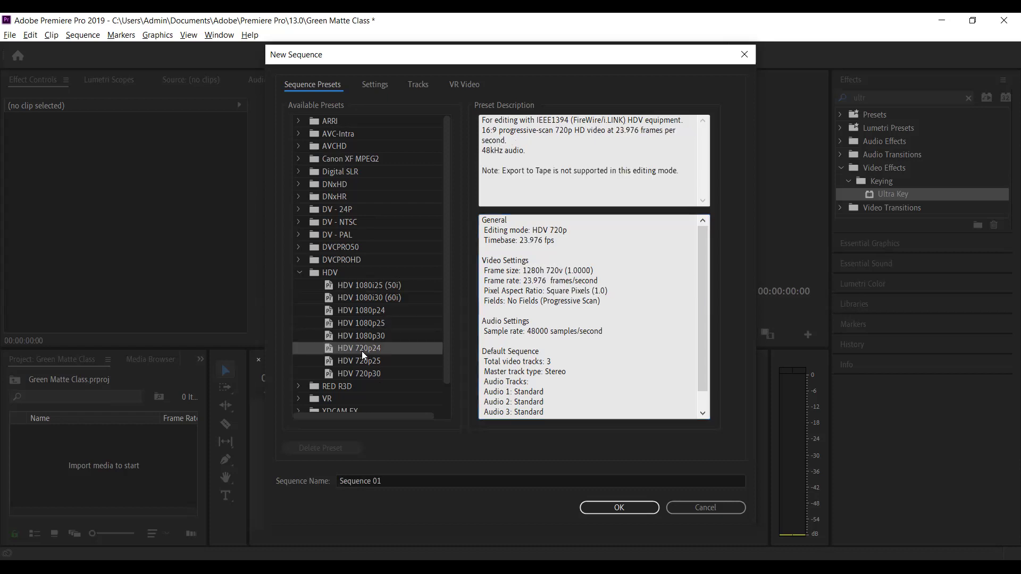
click(362, 283)
click(362, 300)
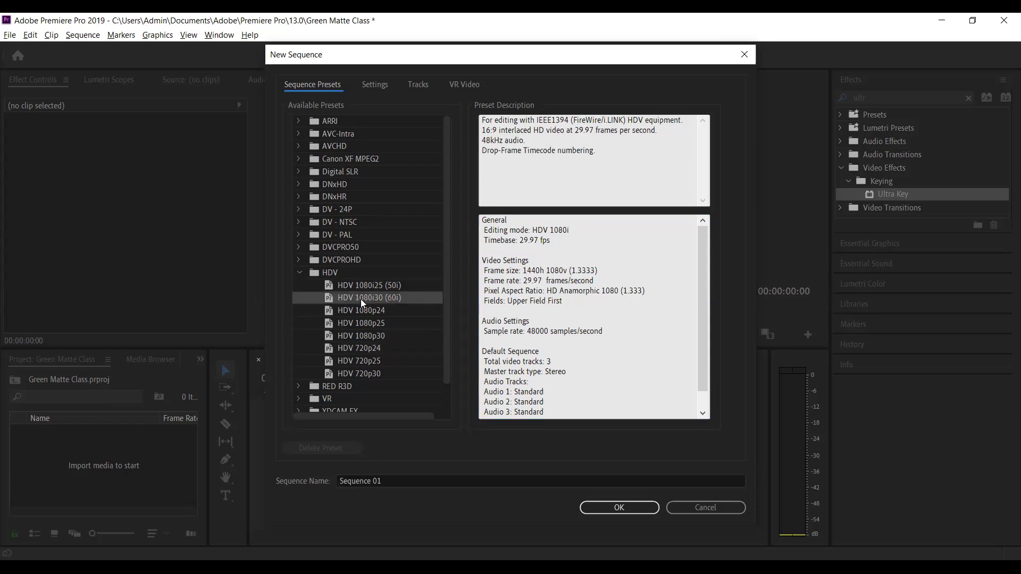
click(361, 311)
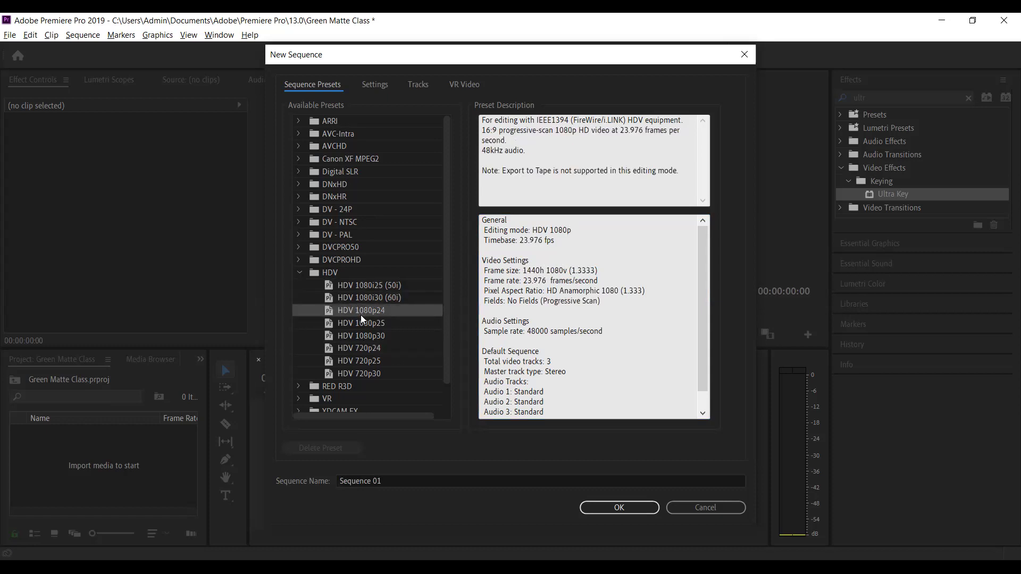
click(359, 323)
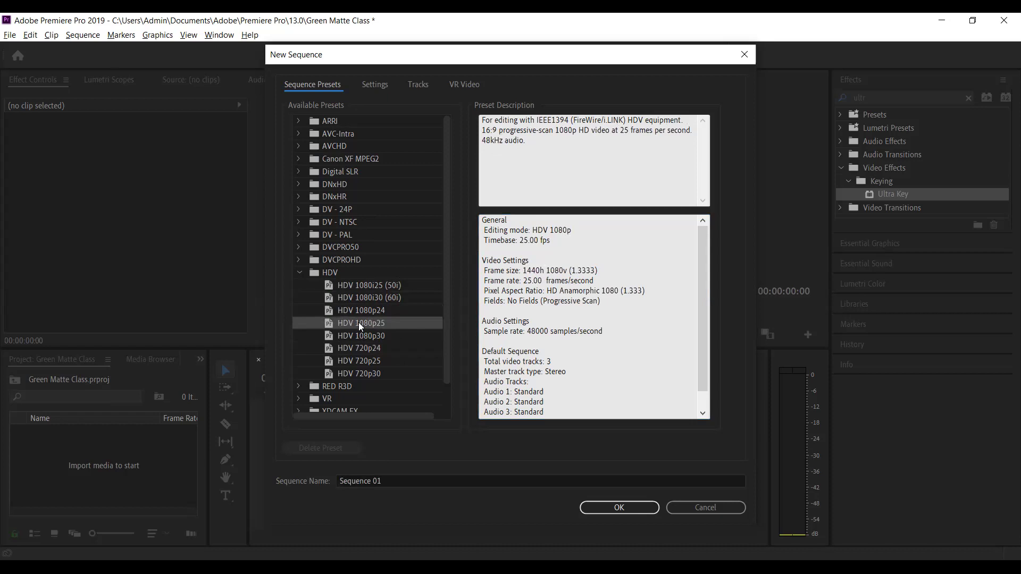
click(357, 337)
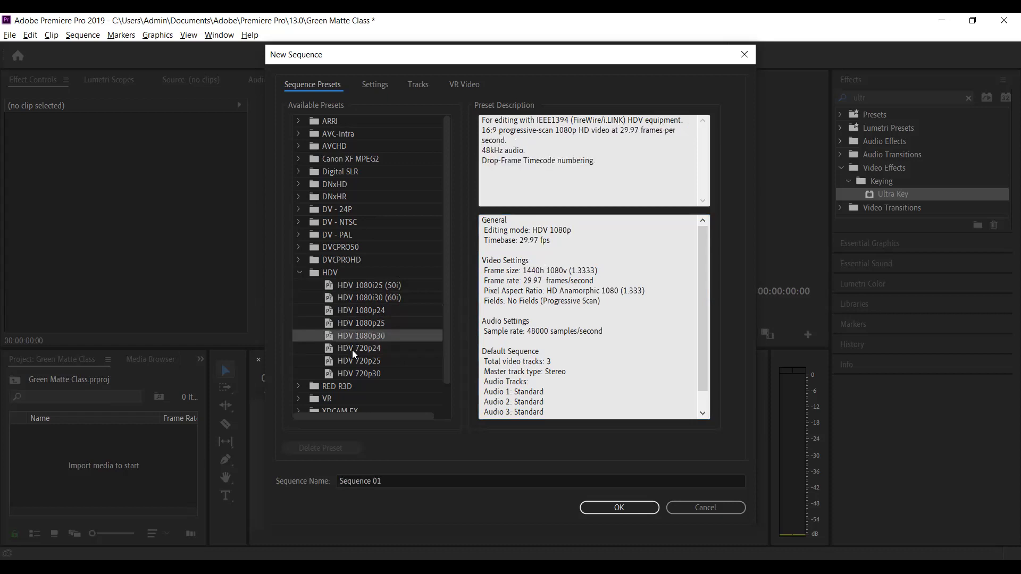
click(354, 349)
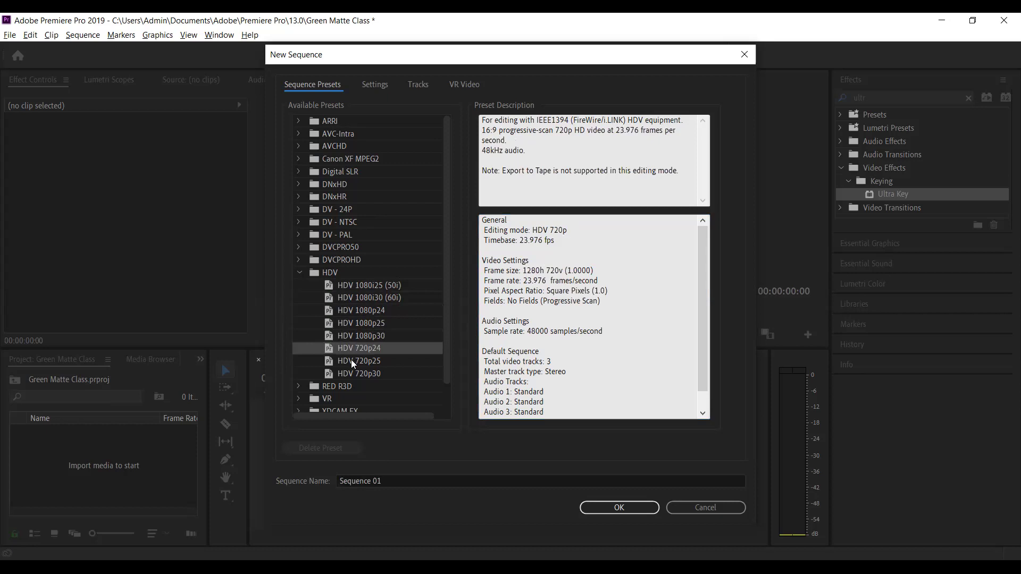
click(350, 363)
click(353, 376)
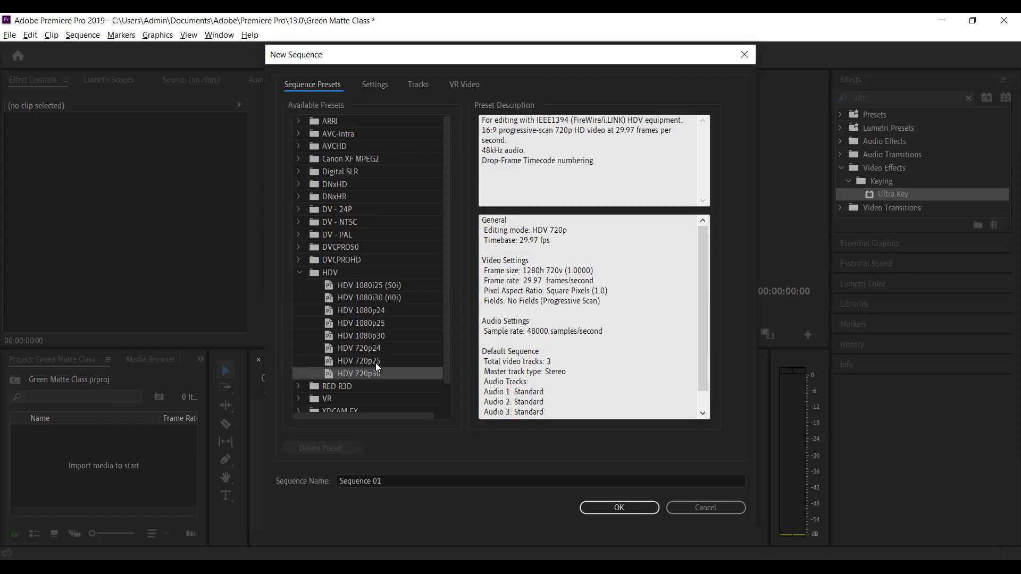
click(377, 363)
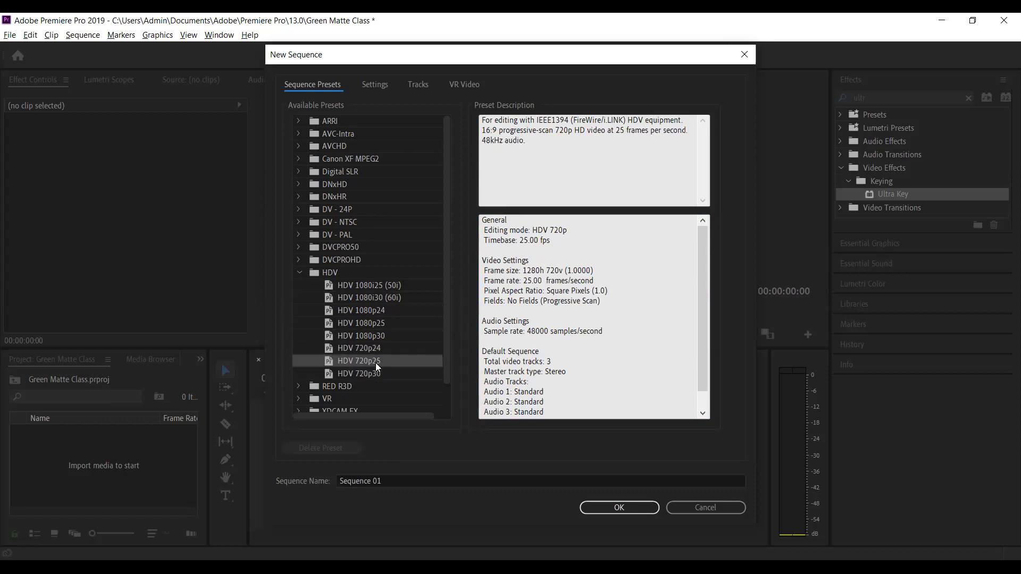
Step: Recheck the HDV 1080 and 720 presets, confirm the 1440h width, and select HDV 1080p30
click(393, 290)
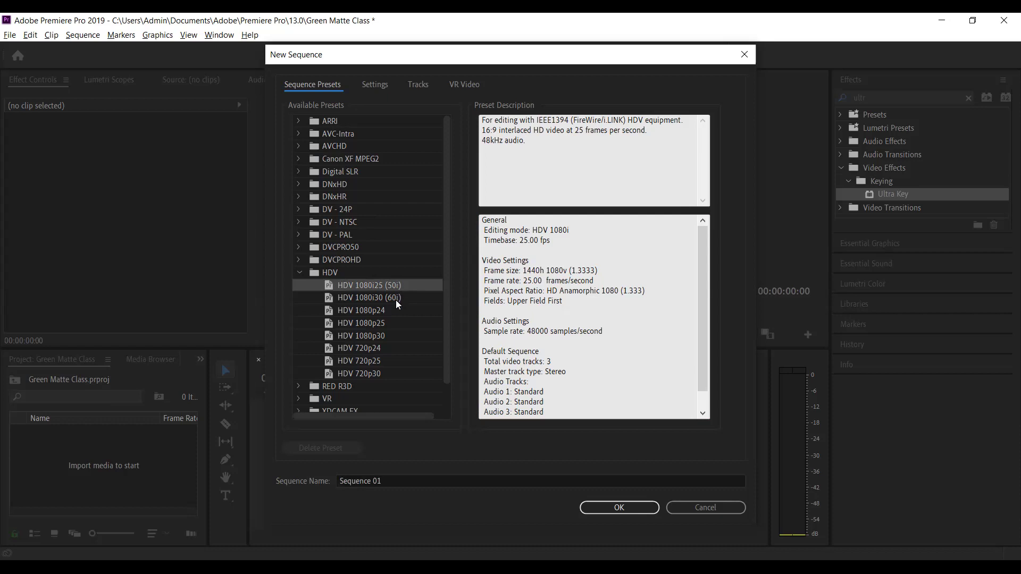
click(397, 300)
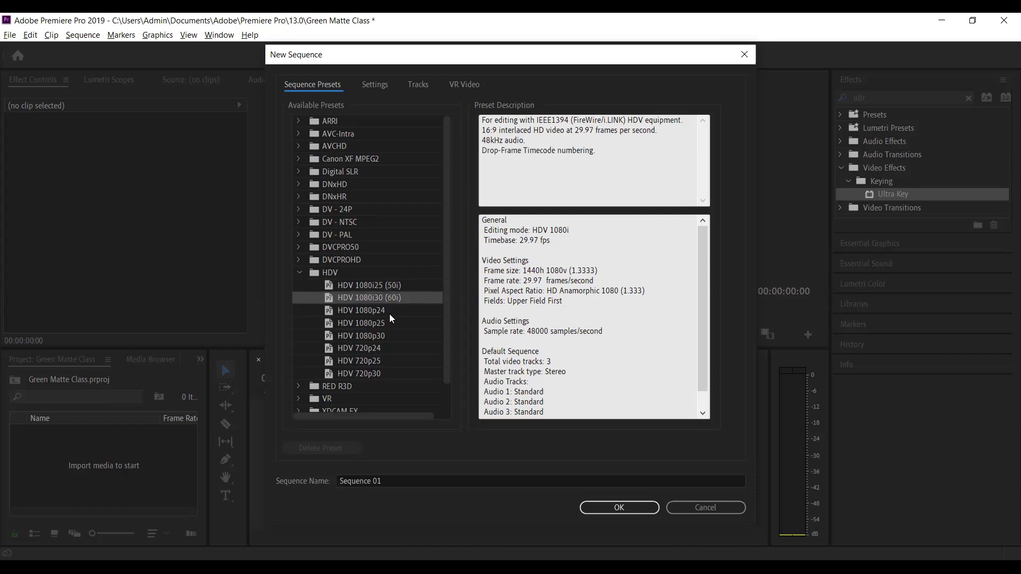
click(389, 313)
click(383, 322)
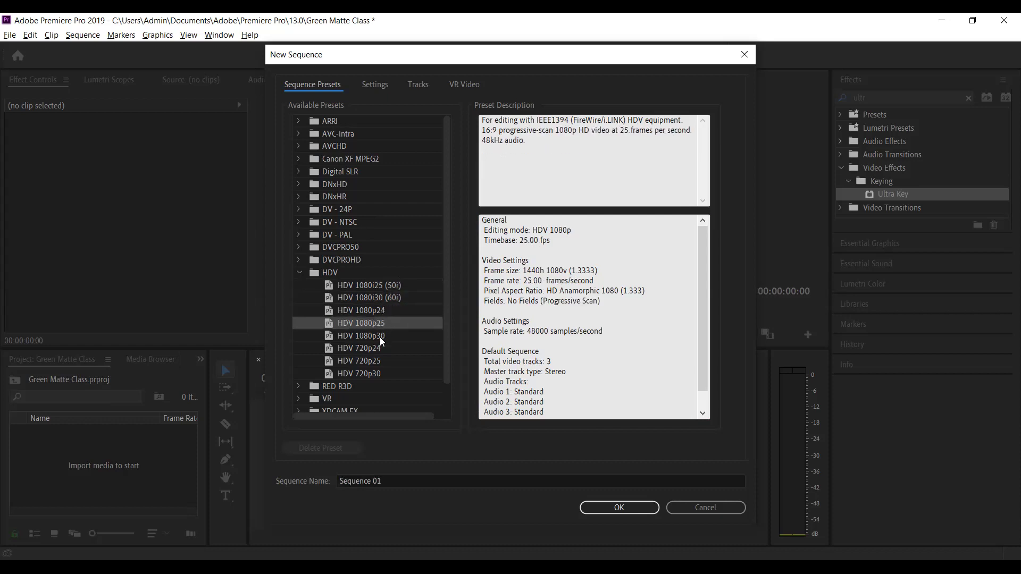
click(380, 337)
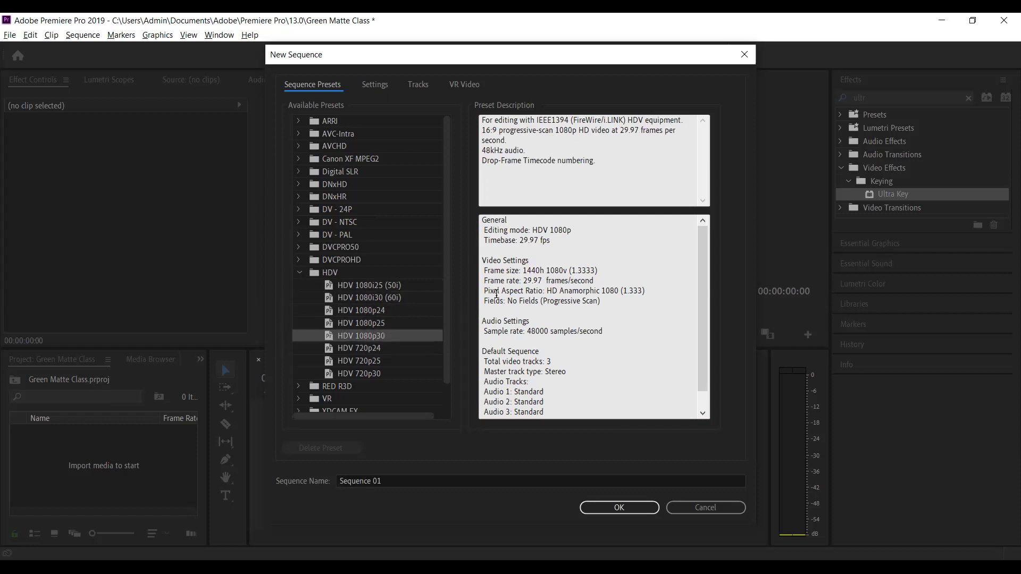
drag(525, 271, 547, 270)
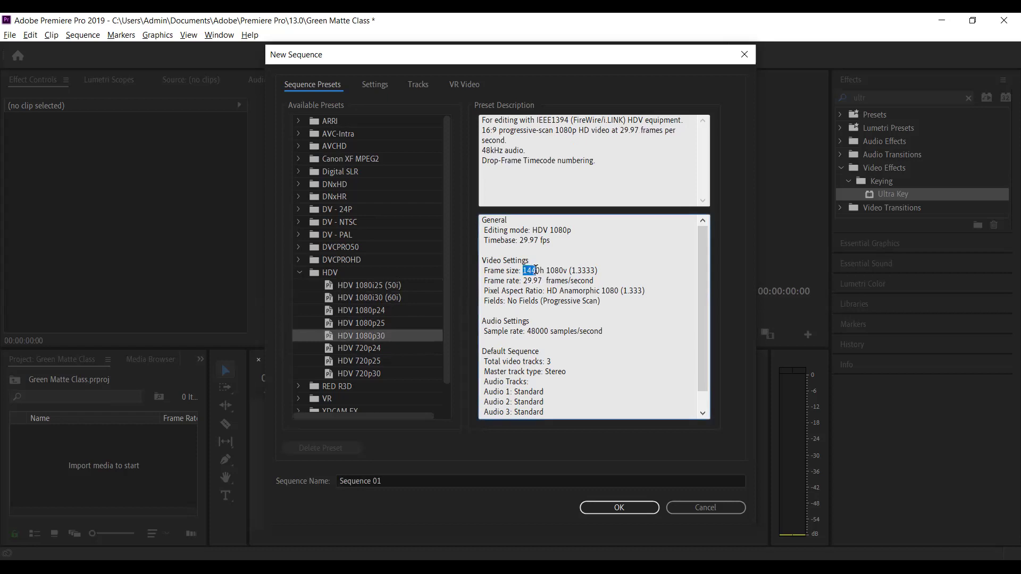
click(546, 268)
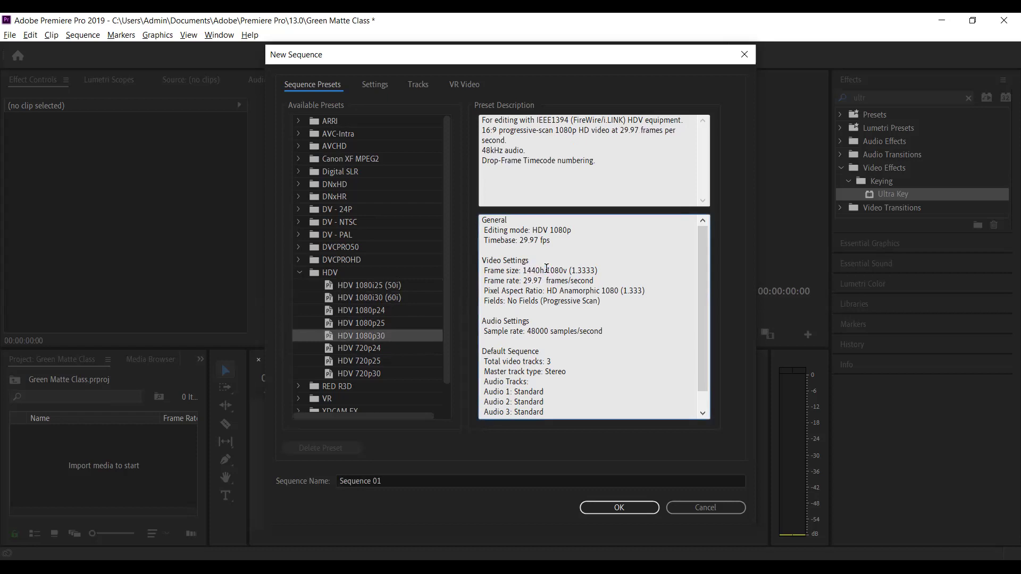
click(347, 375)
click(347, 363)
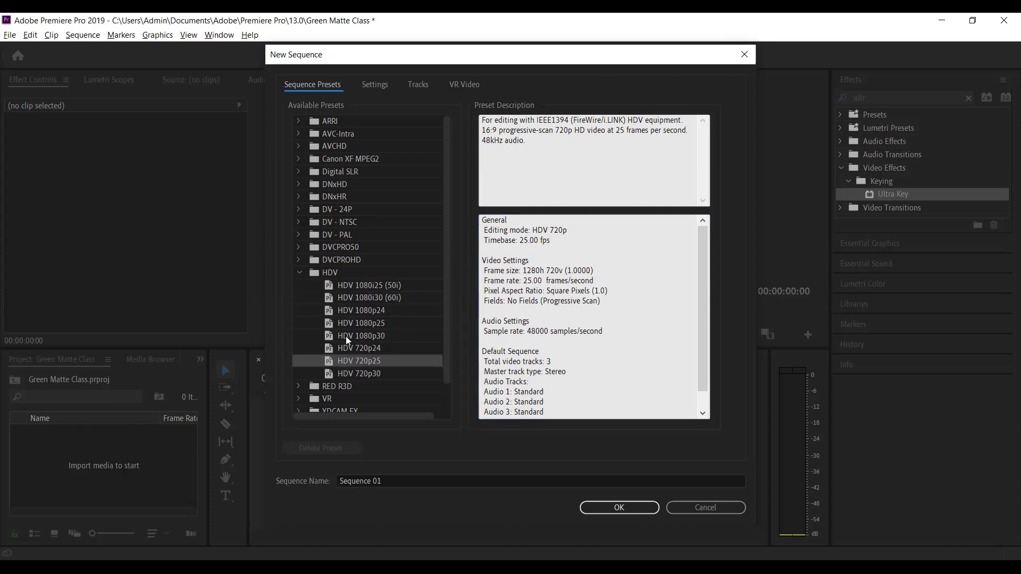
click(347, 337)
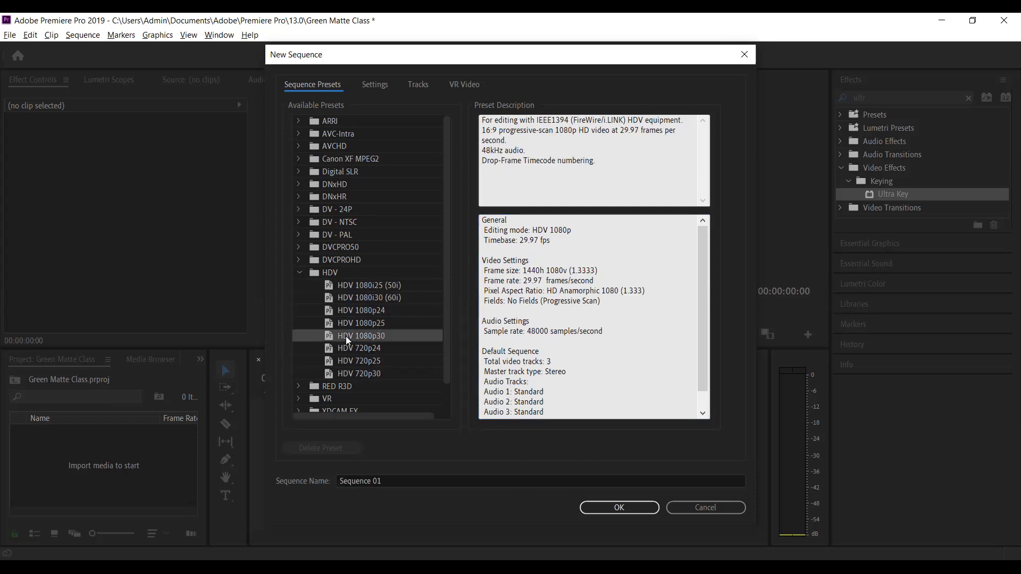
Step: Expand DV - PAL and compare its Standard and Widescreen 32kHz and 48kHz presets
click(300, 235)
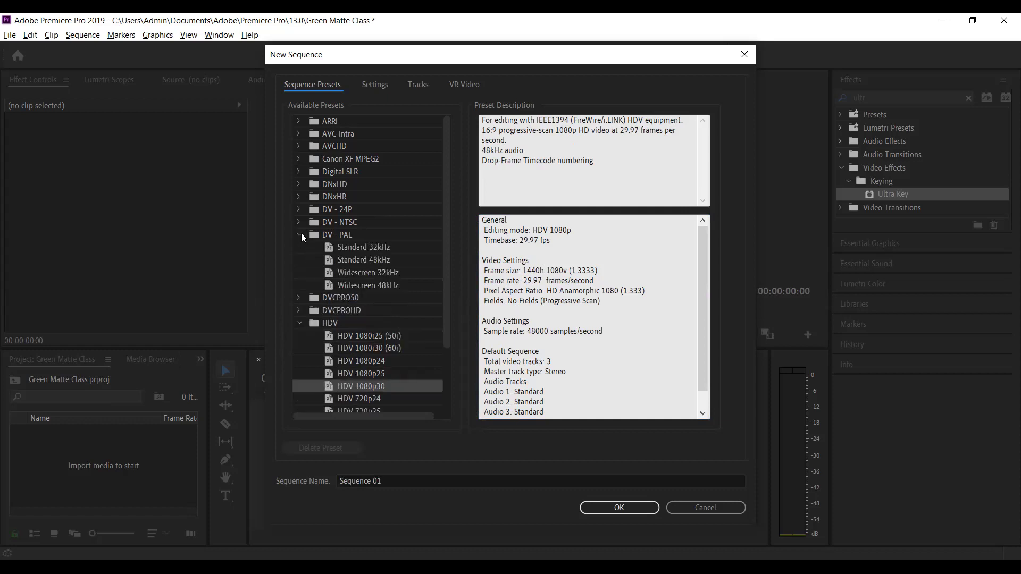
click(347, 233)
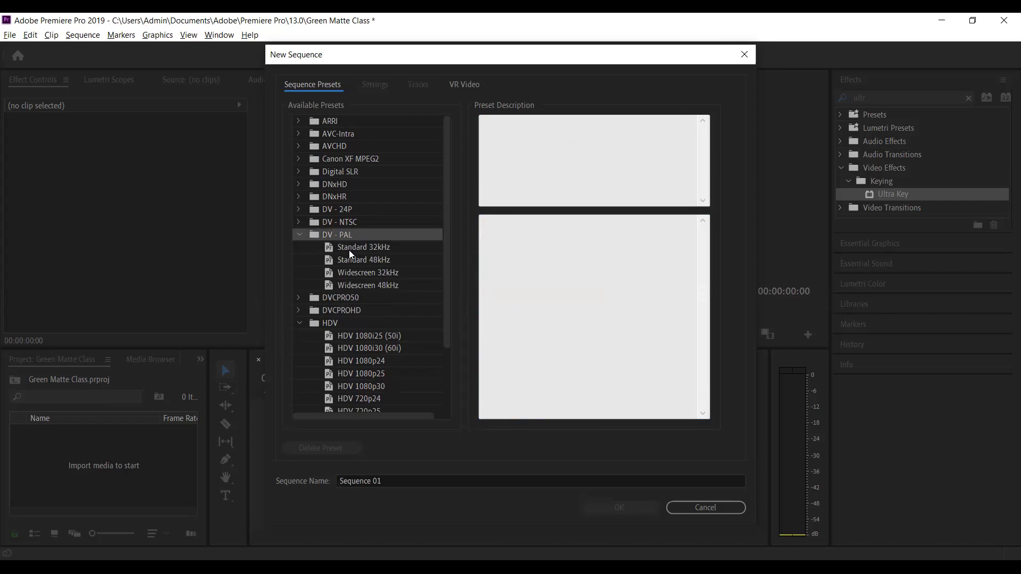
click(344, 222)
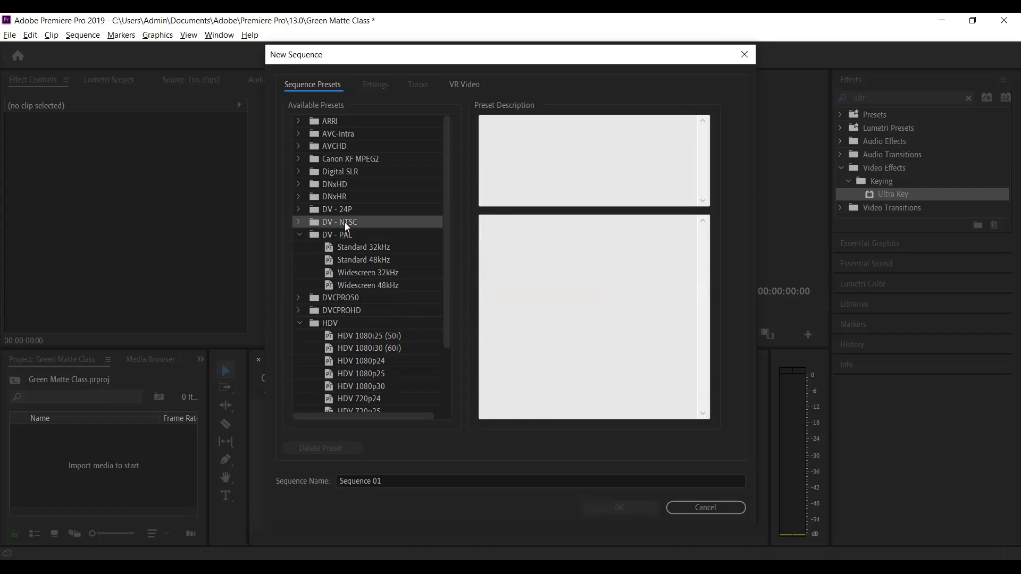
click(345, 238)
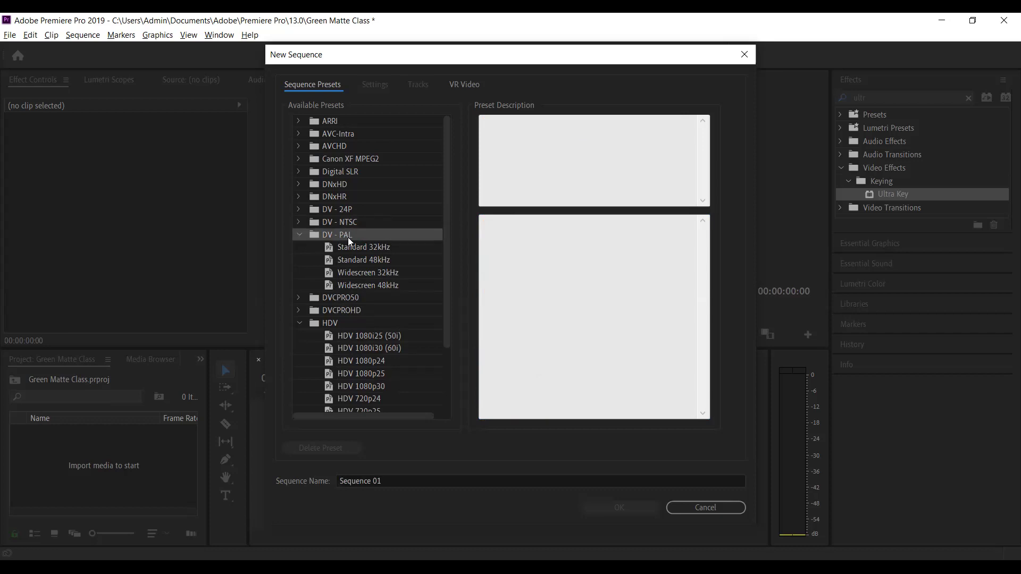
click(353, 222)
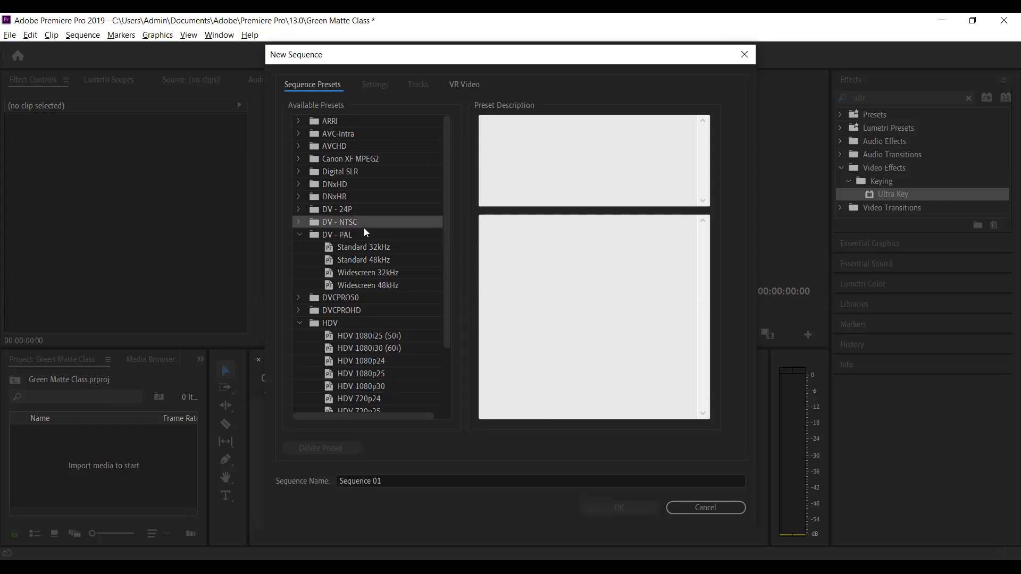
click(353, 248)
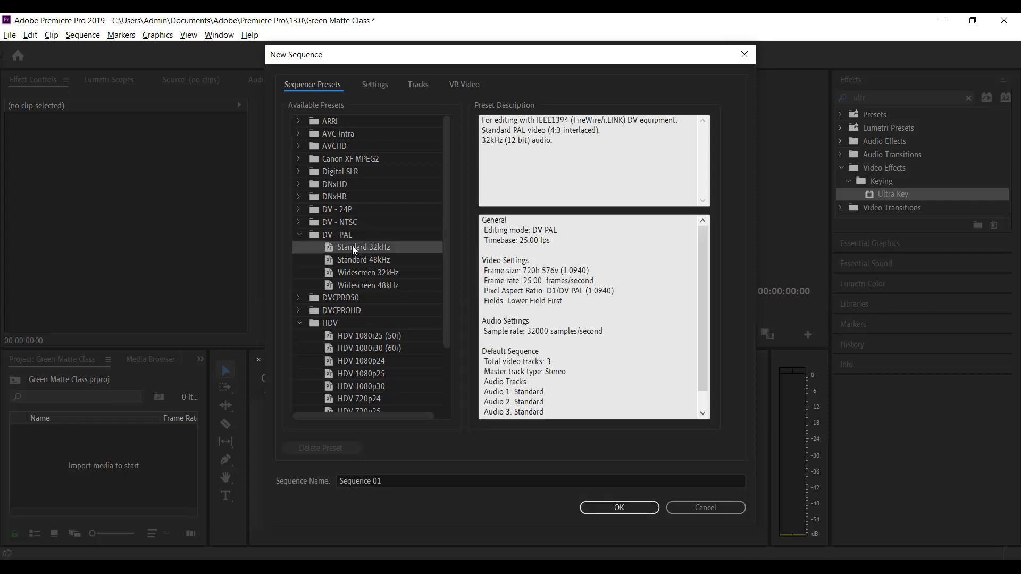
click(359, 260)
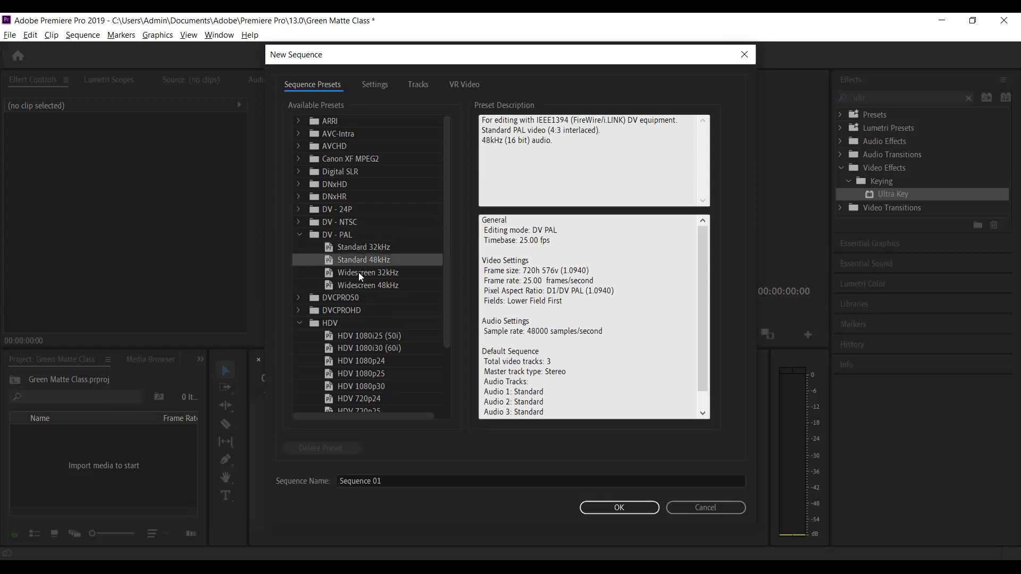
click(358, 272)
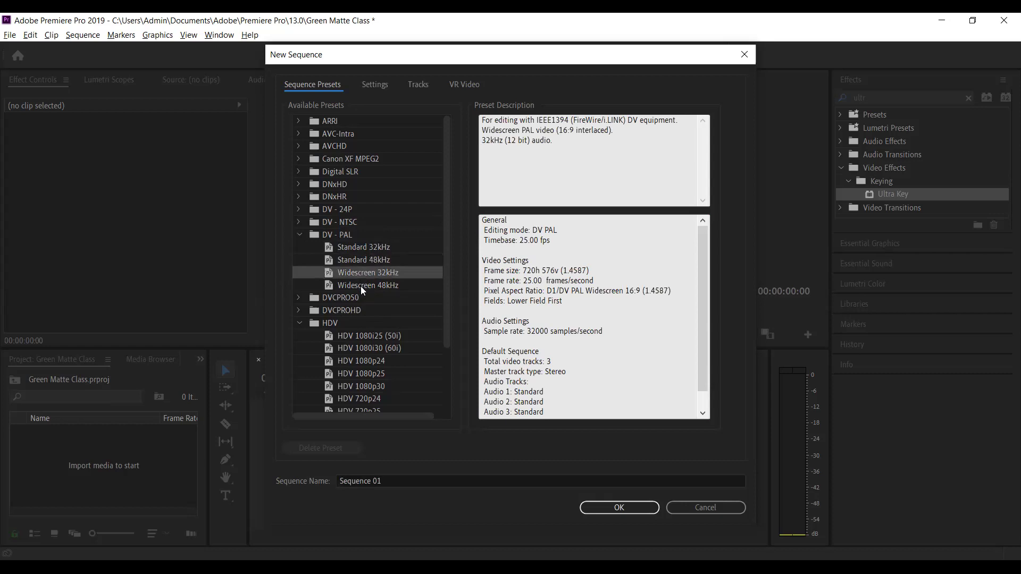
click(360, 286)
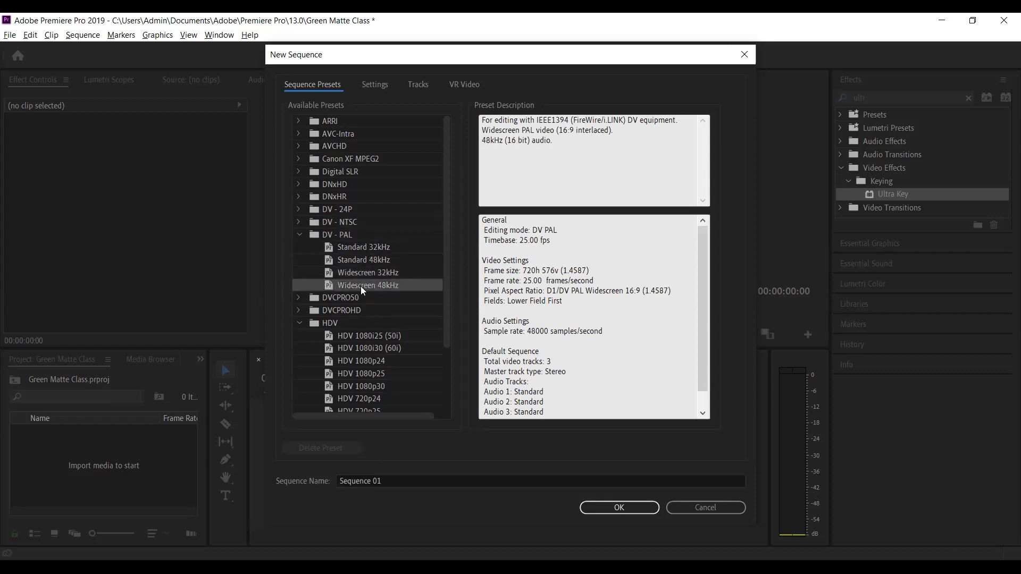
Step: Expand DV - NTSC and choose the Widescreen 48kHz preset (720h 480v, 29.97 fps)
click(341, 222)
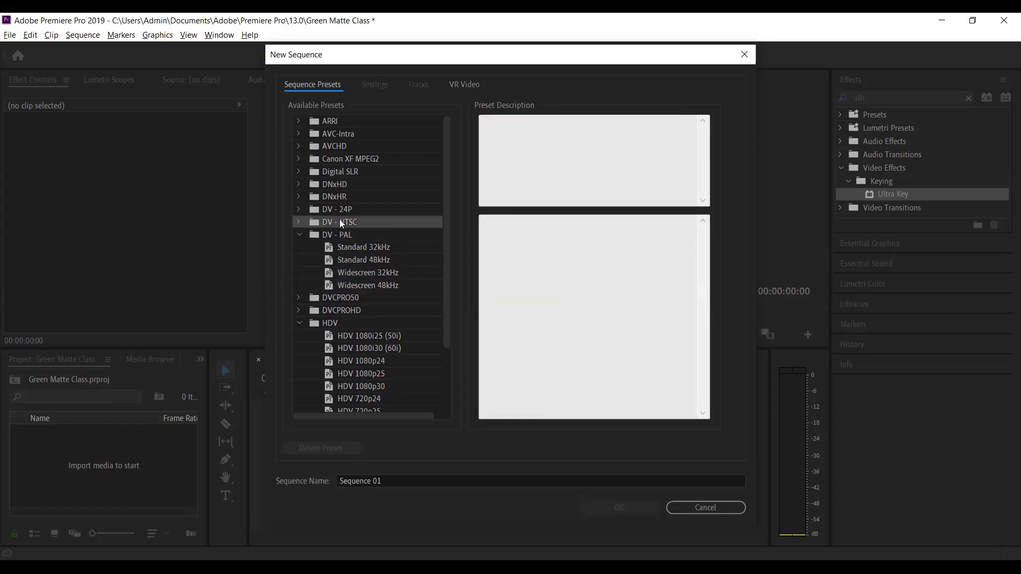
click(299, 222)
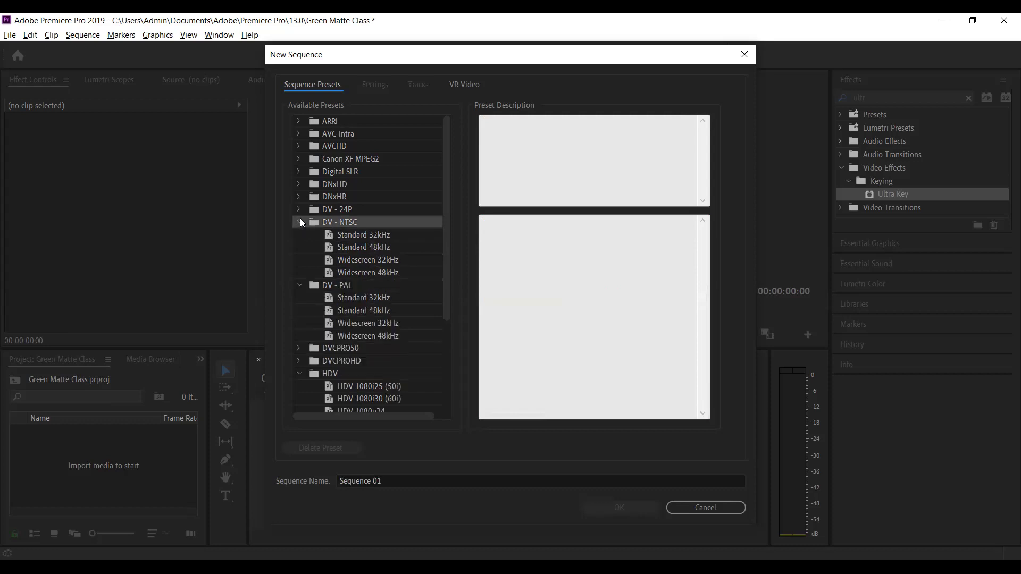
click(353, 234)
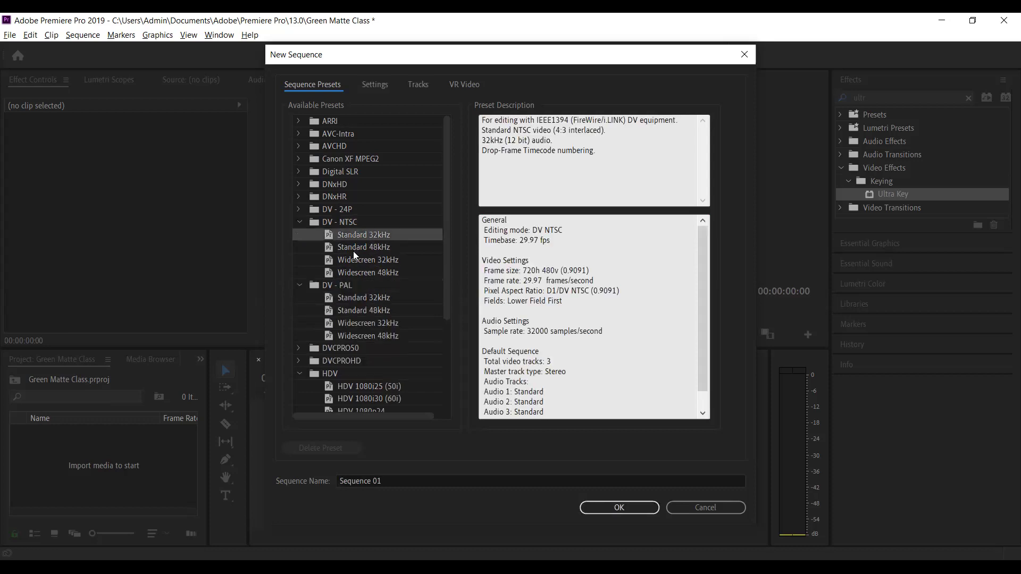
click(355, 248)
click(354, 267)
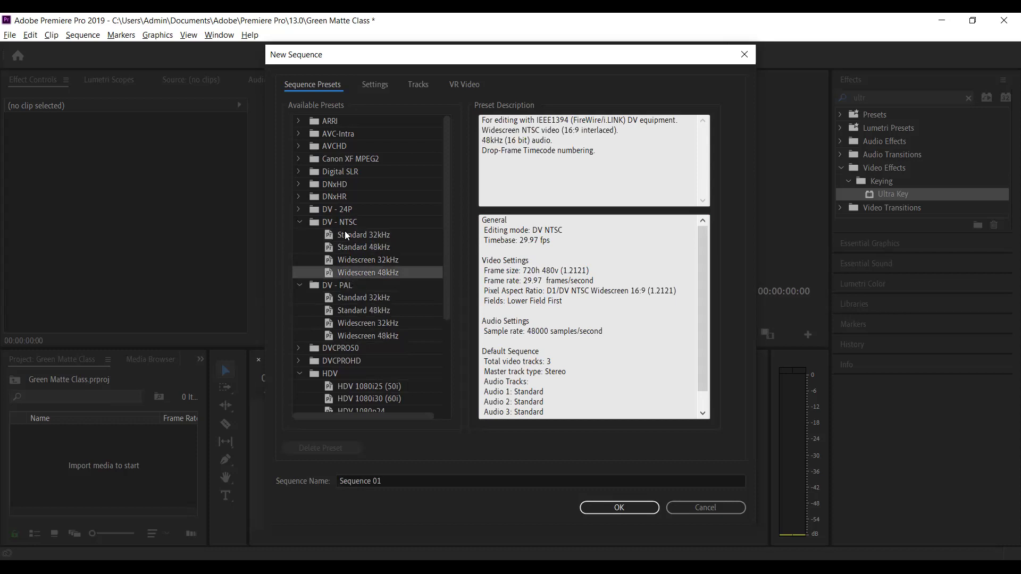
Step: Expand Digital SLR > 1080p and check the DSLR 1080p24 frame size of 1920h 1080v
click(297, 172)
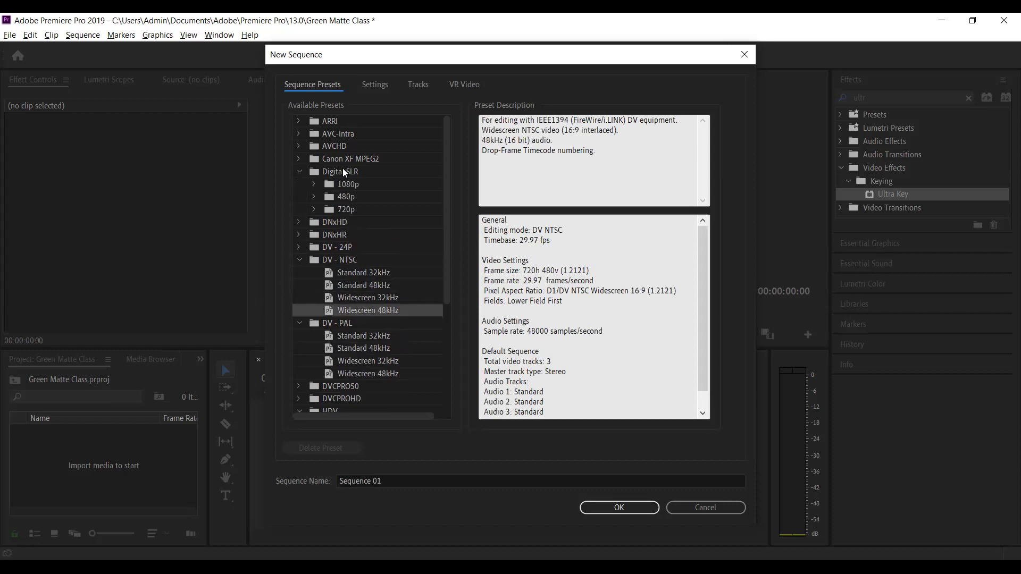
click(344, 172)
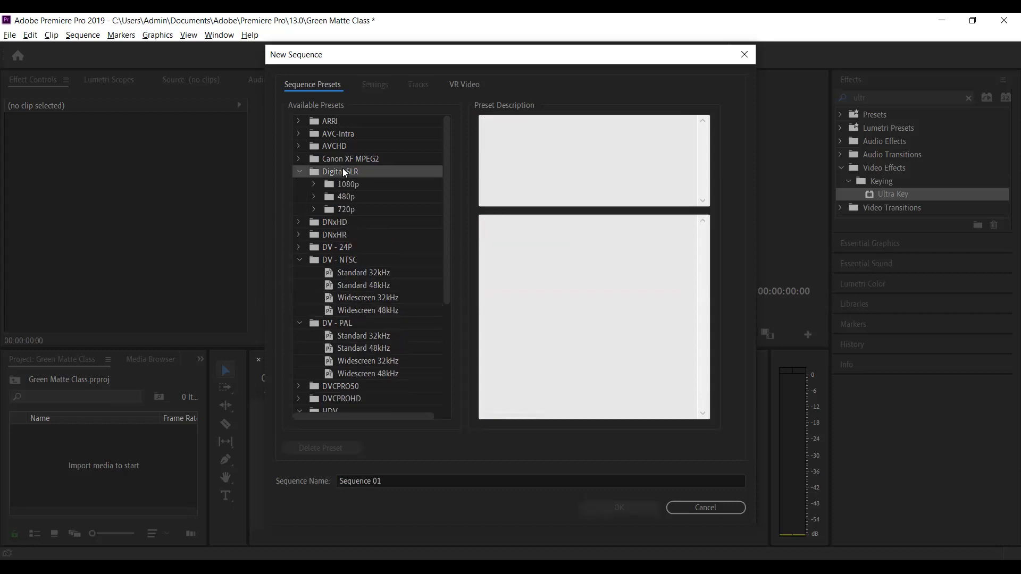
click(313, 184)
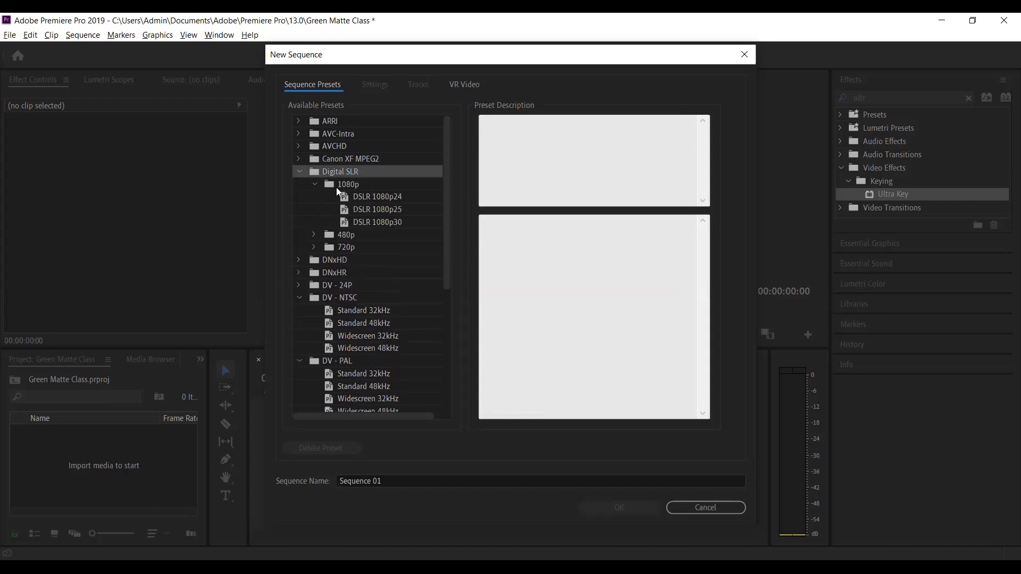
click(357, 197)
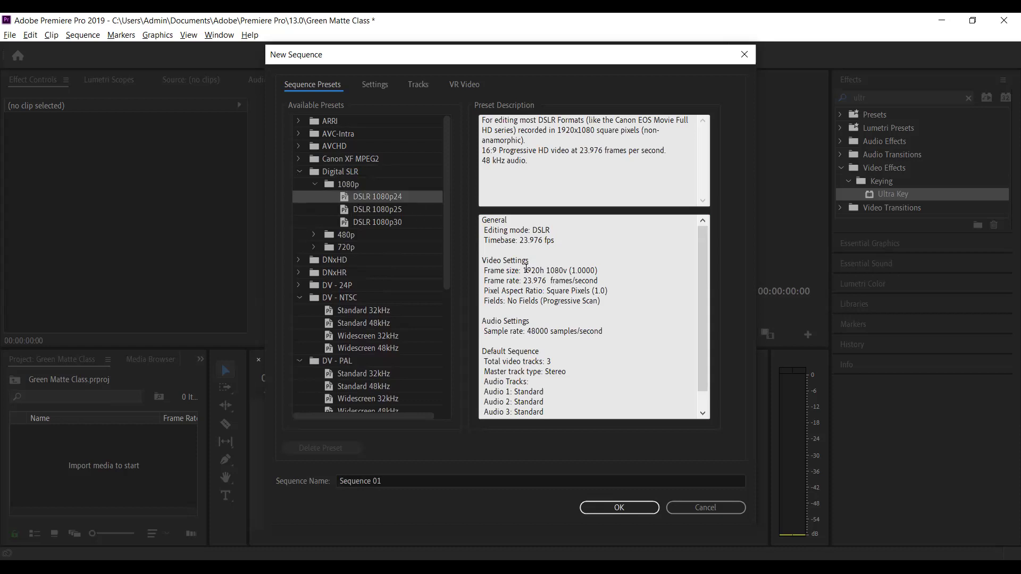
drag(522, 270, 568, 270)
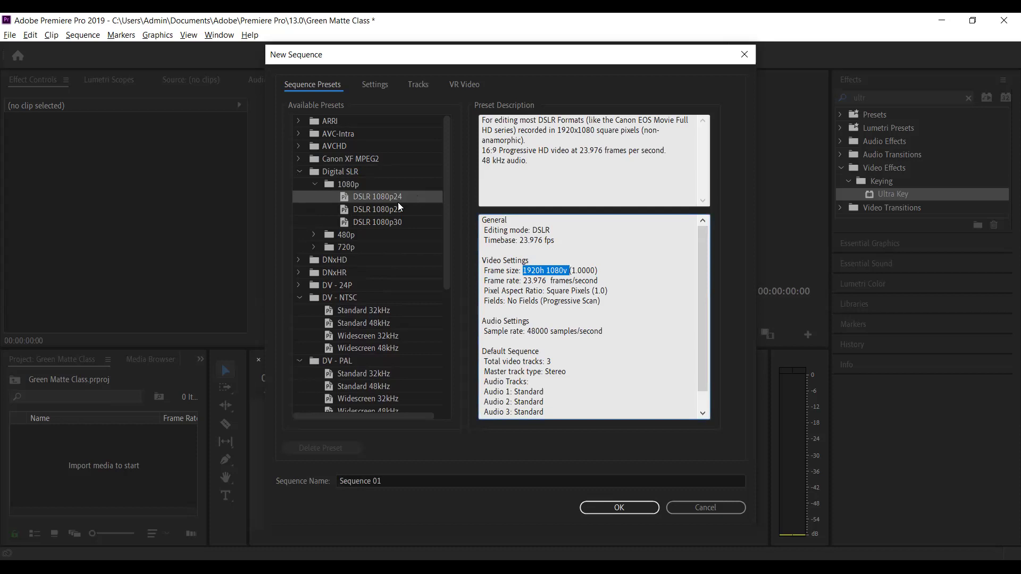
click(568, 270)
drag(569, 269, 523, 271)
click(400, 196)
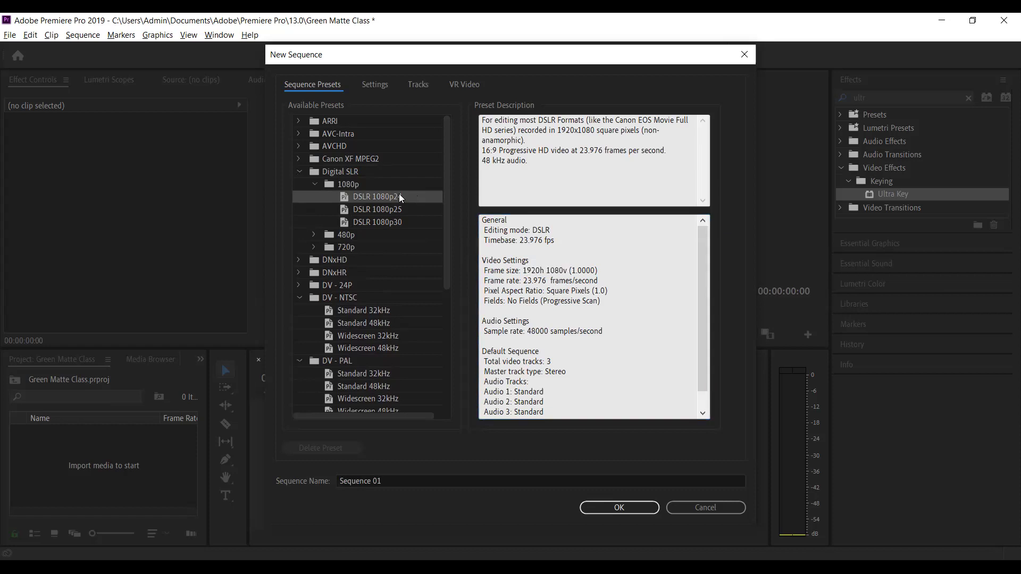
Step: Pick DSLR 1080p25 over 1080p30 and create Sequence 01 at 25 fps
click(398, 209)
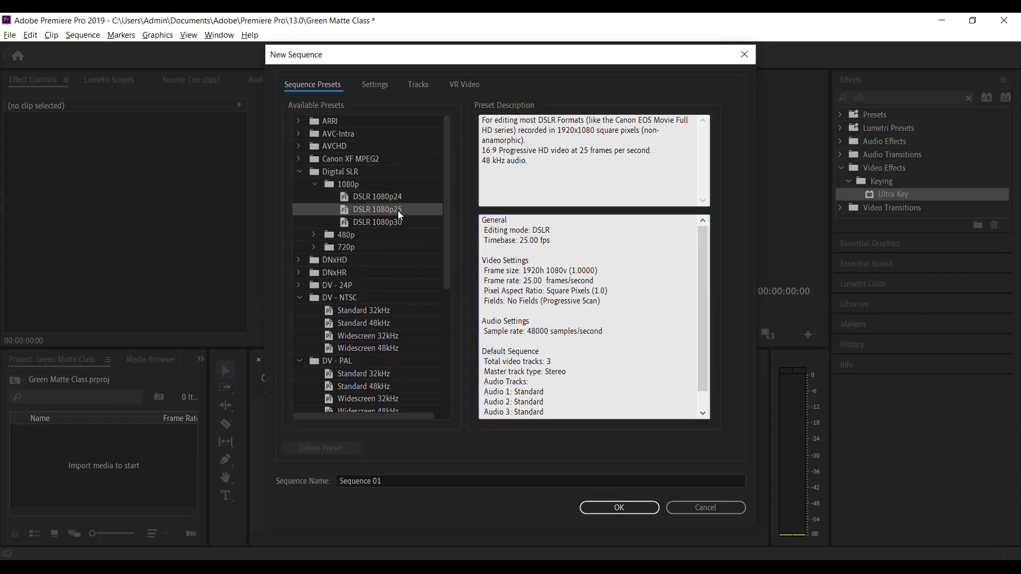
click(397, 223)
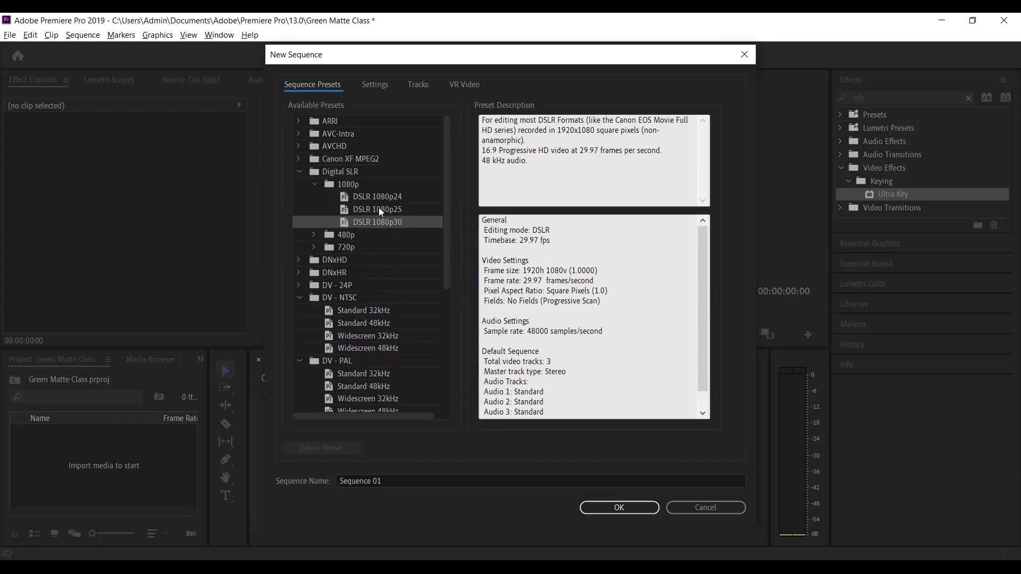
click(380, 211)
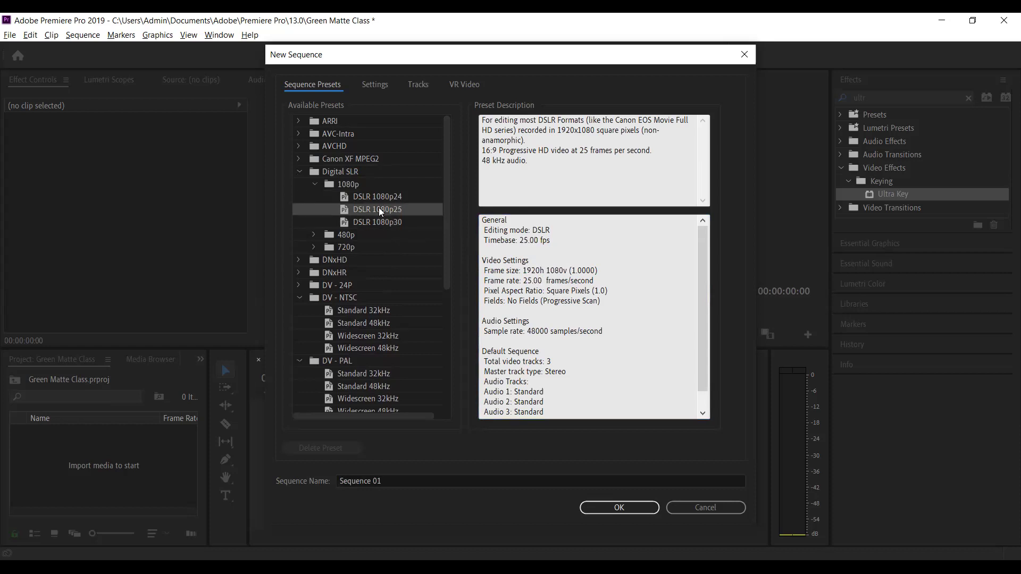
click(640, 505)
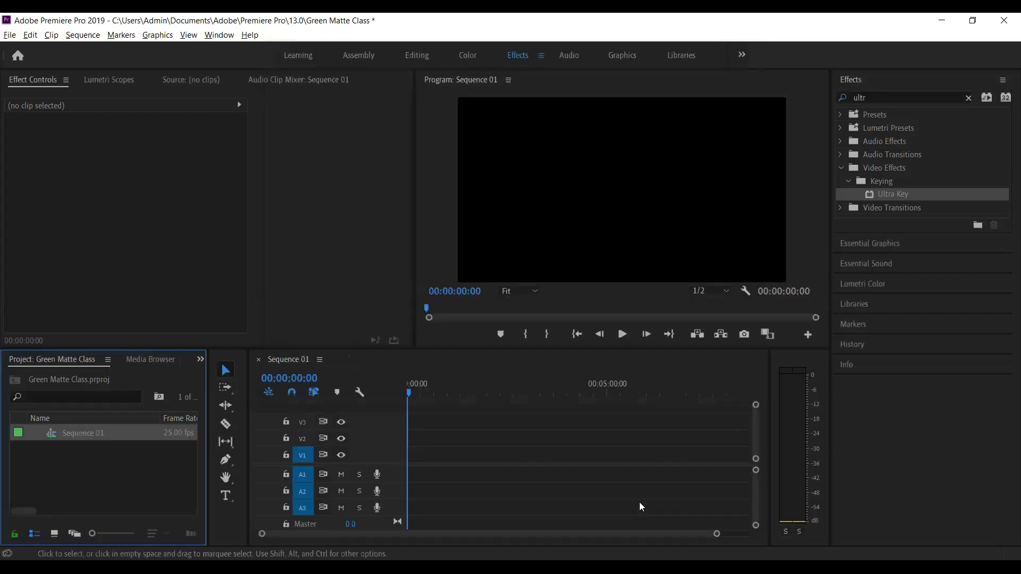
click(101, 455)
Step: Create a new bin named Bin and move Sequence 01 into it
right_click(101, 454)
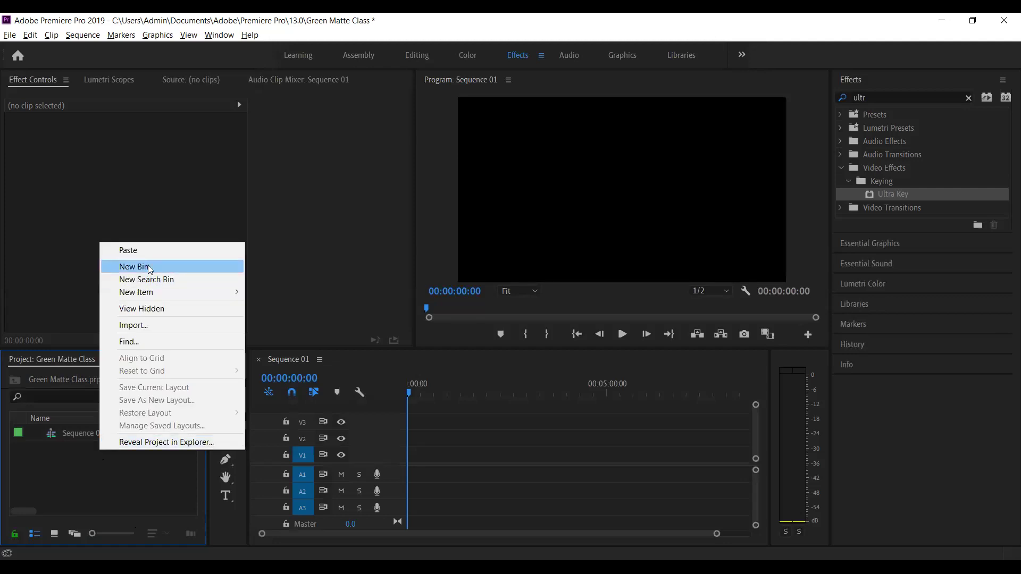
click(150, 268)
click(97, 488)
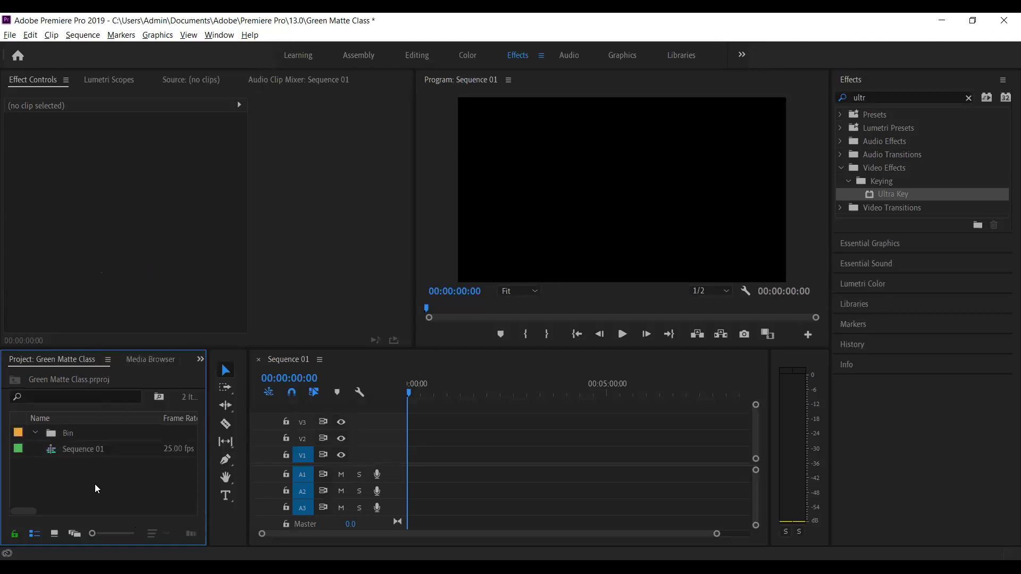
drag(62, 449, 55, 435)
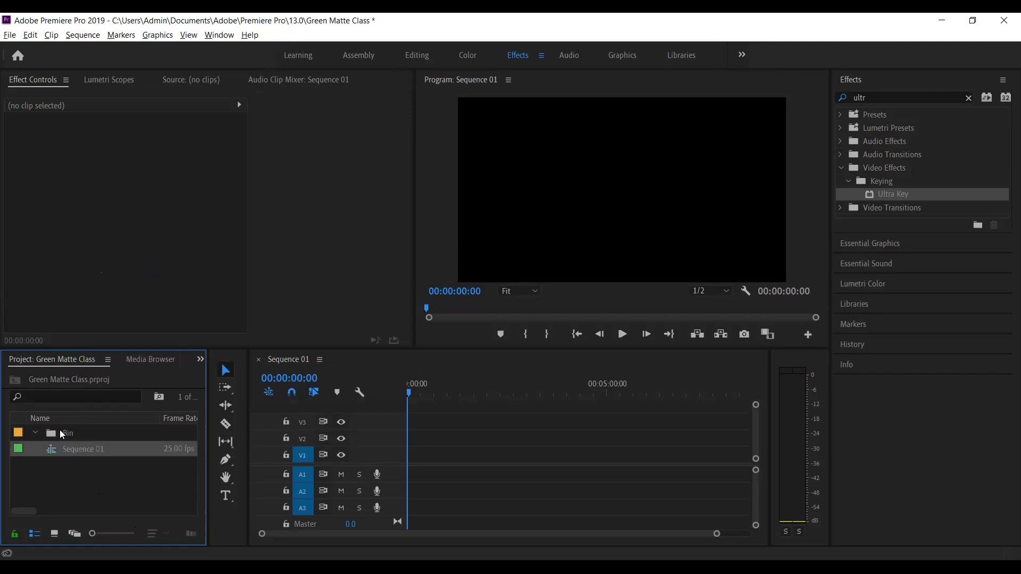
click(36, 433)
click(35, 433)
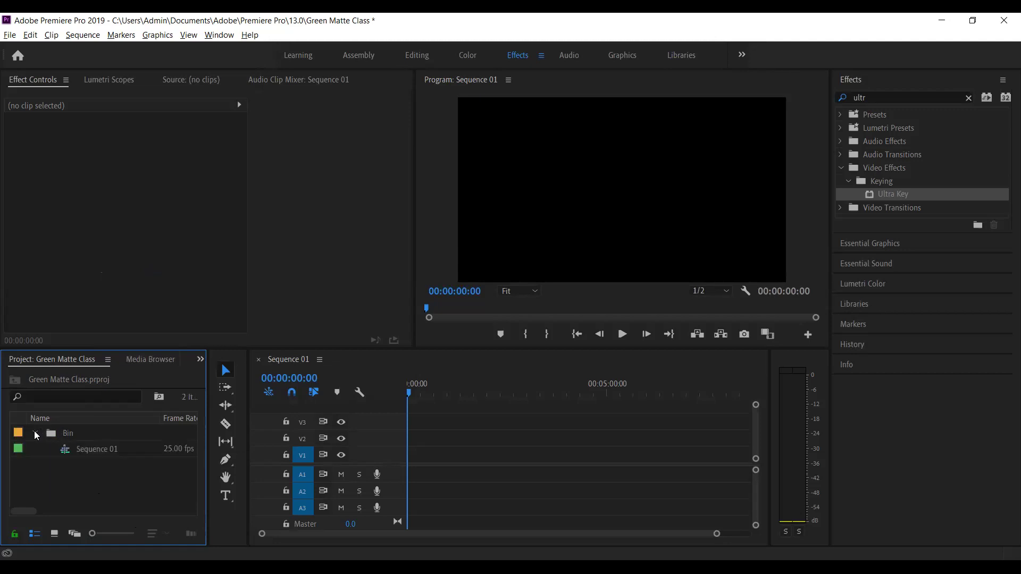
click(97, 455)
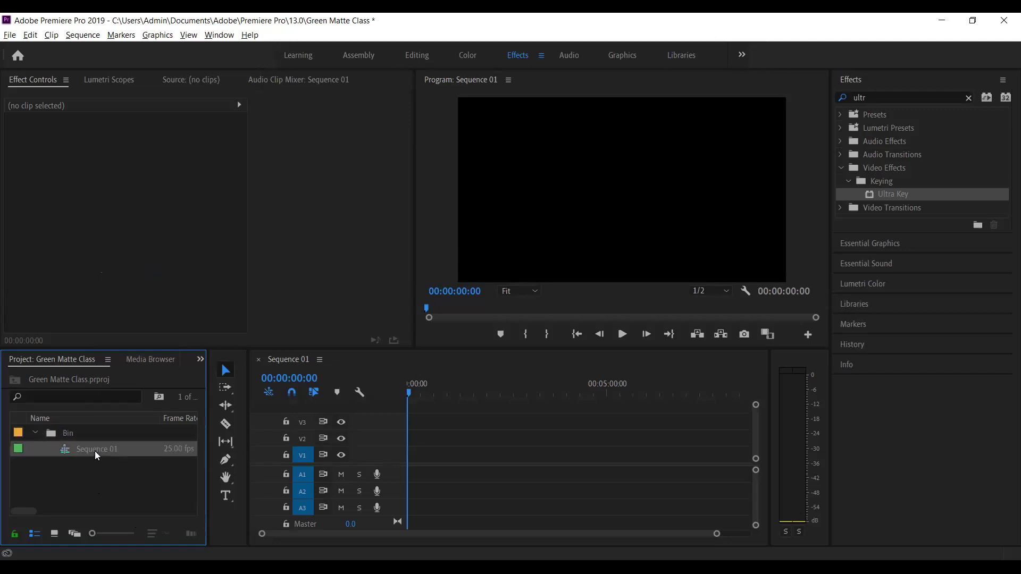
Step: Add a second bin, Bin 01, to the project
right_click(123, 477)
click(164, 293)
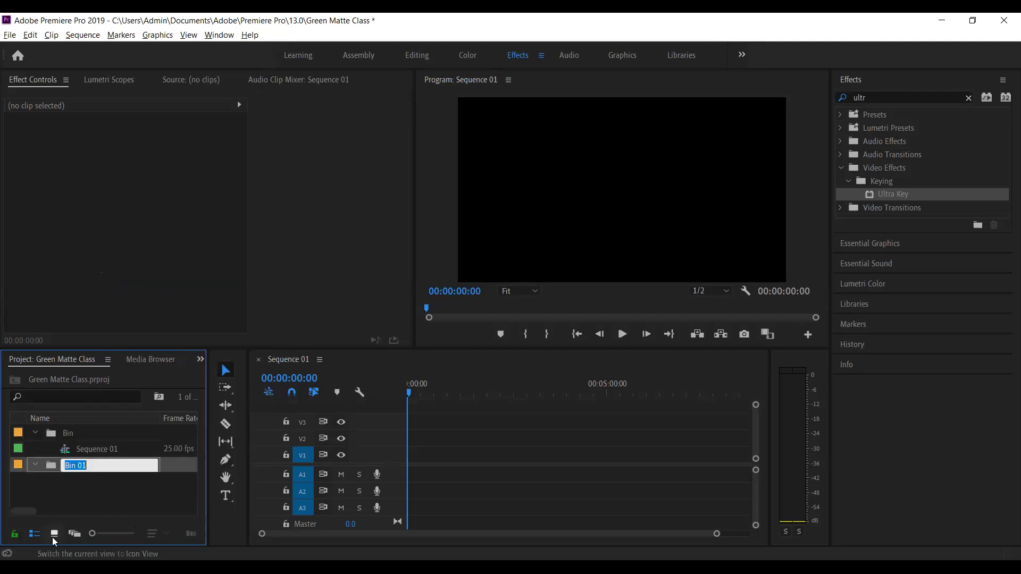
click(67, 490)
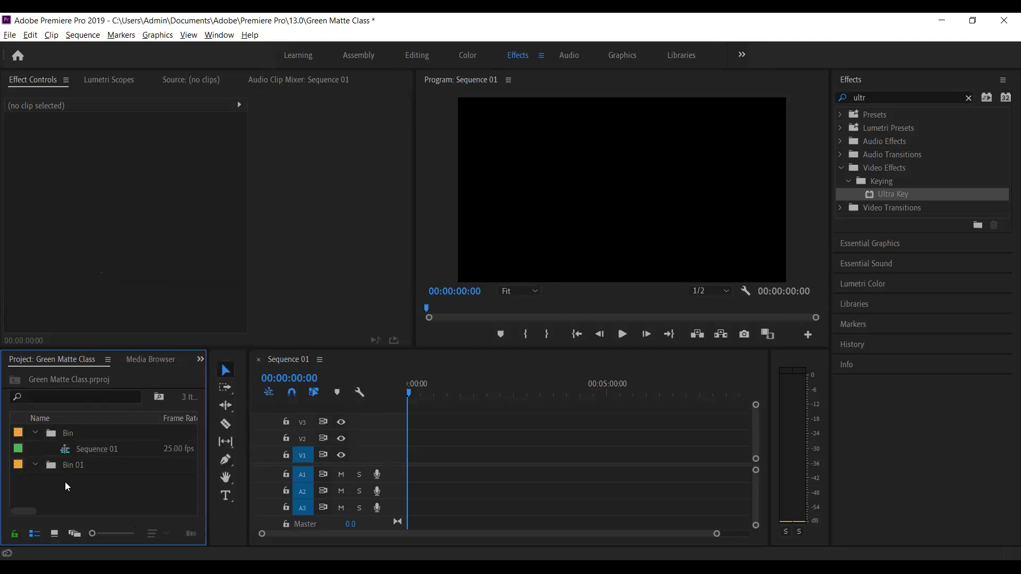
click(36, 433)
click(36, 433)
click(68, 468)
Step: Rename Bin 01 to 'video'
right_click(68, 467)
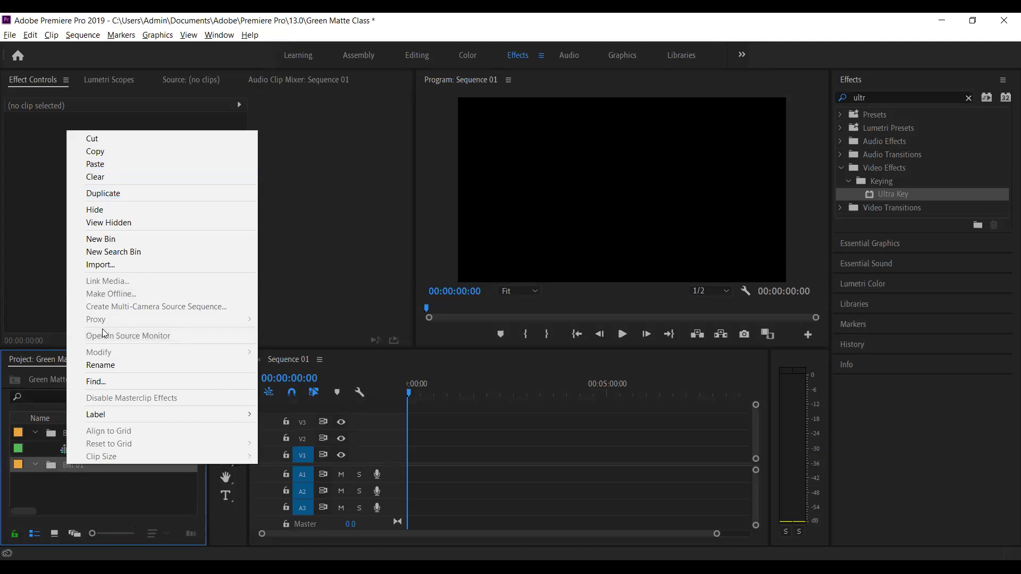
click(108, 365)
text(video)
key(Return)
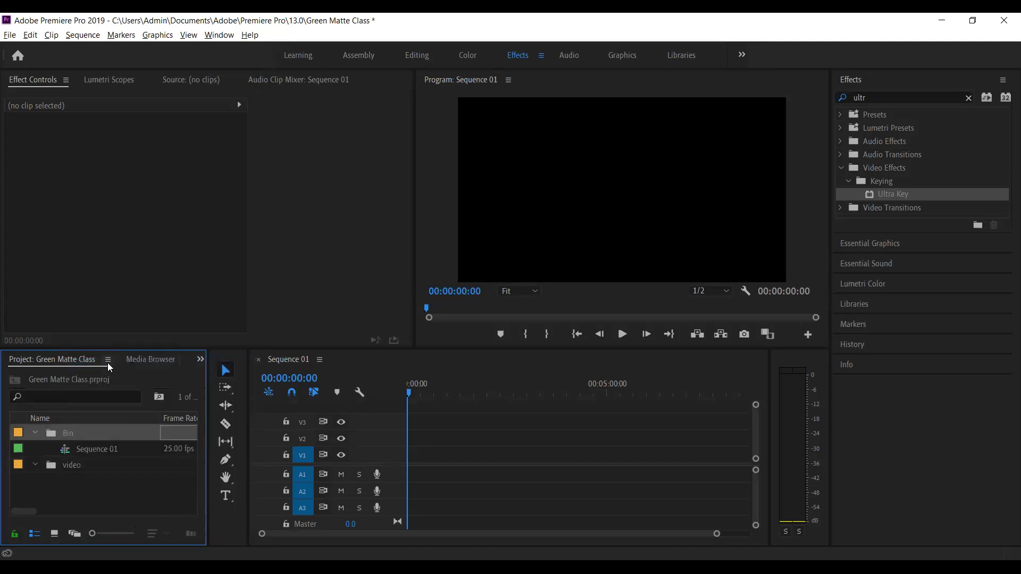
Step: Move the video bin inside Bin, open it to check it is empty, then collapse Bin
click(36, 434)
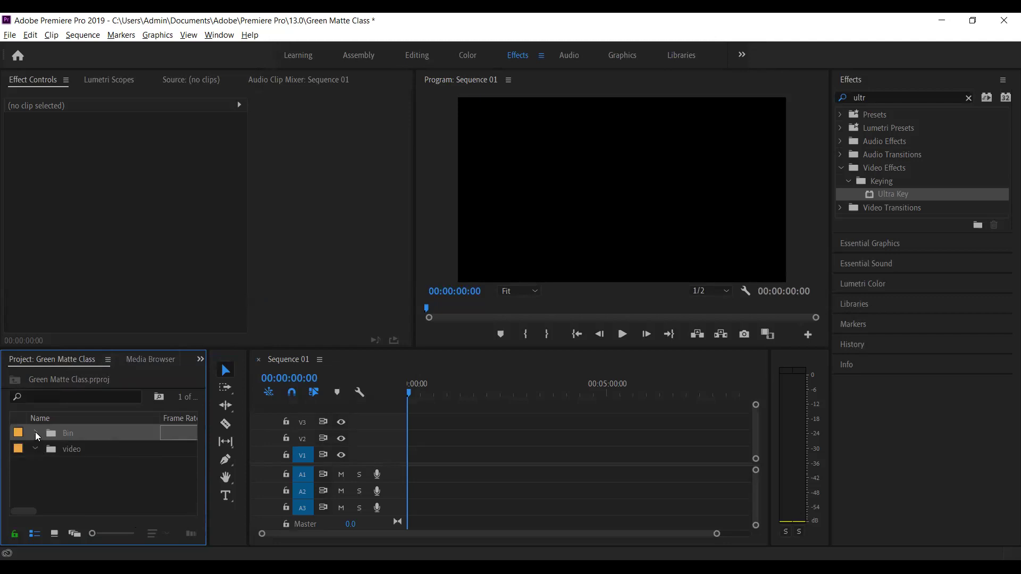
click(64, 452)
drag(64, 435, 66, 438)
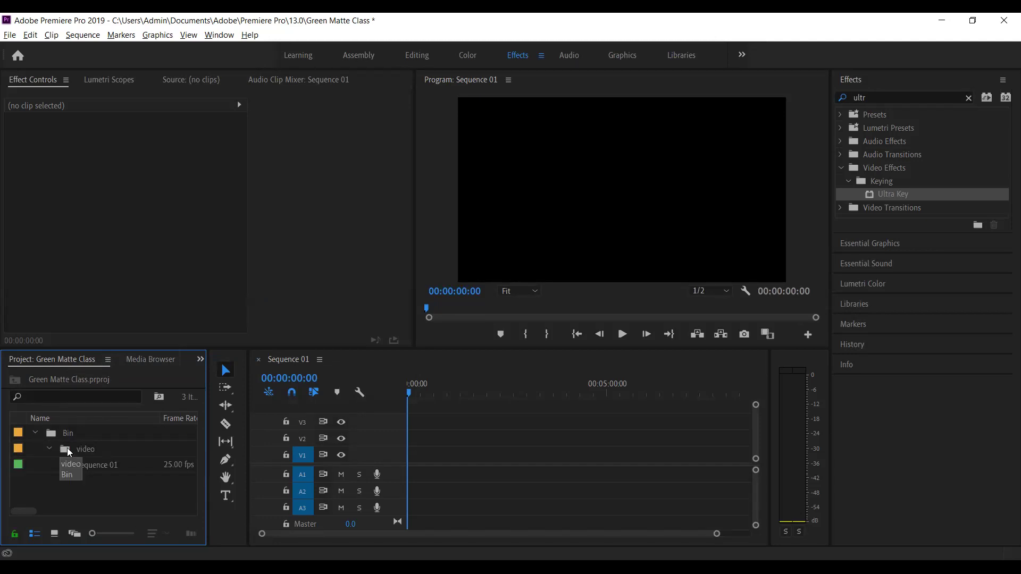
double_click(69, 452)
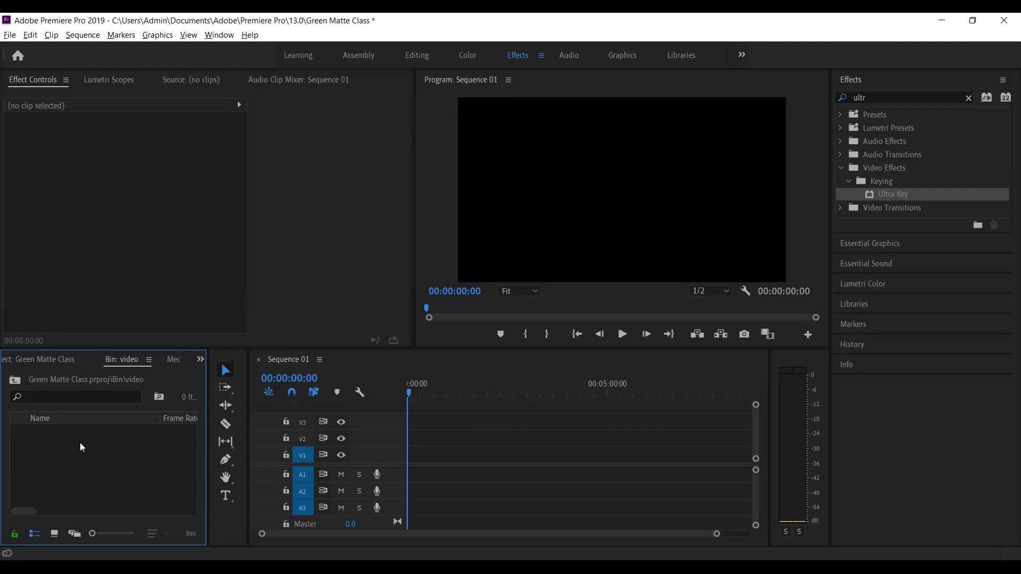
click(50, 361)
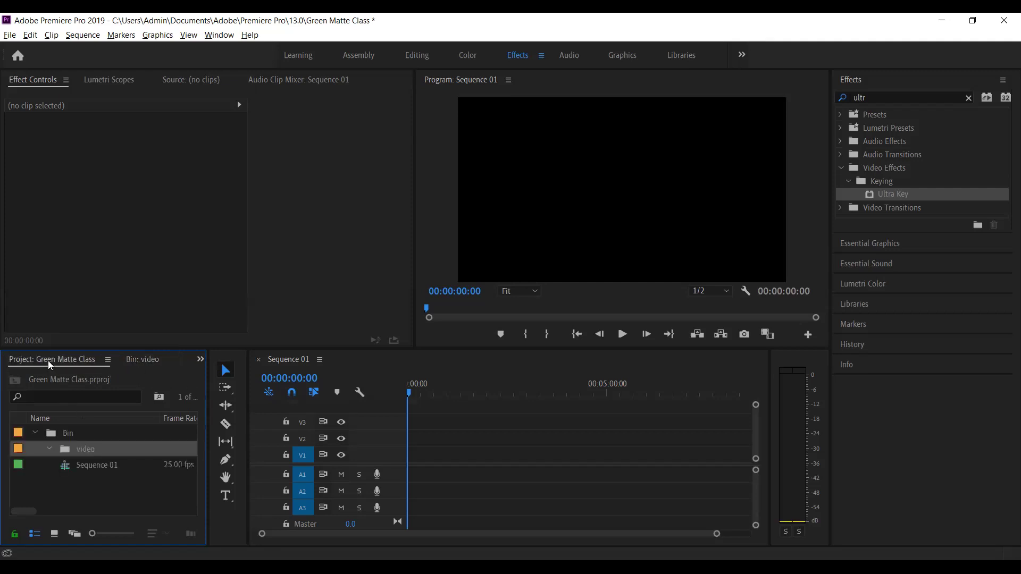
click(38, 431)
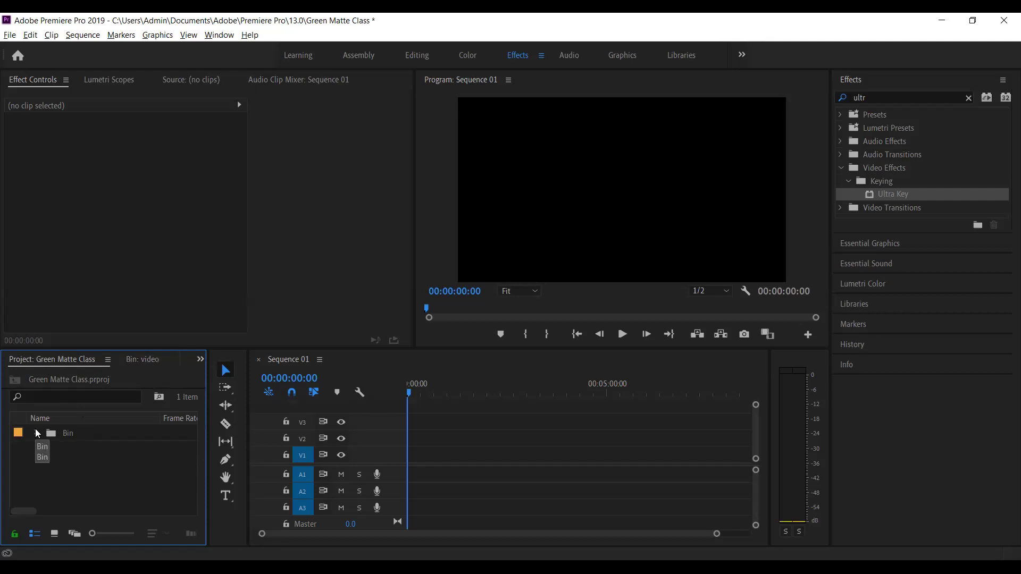
click(35, 429)
click(35, 431)
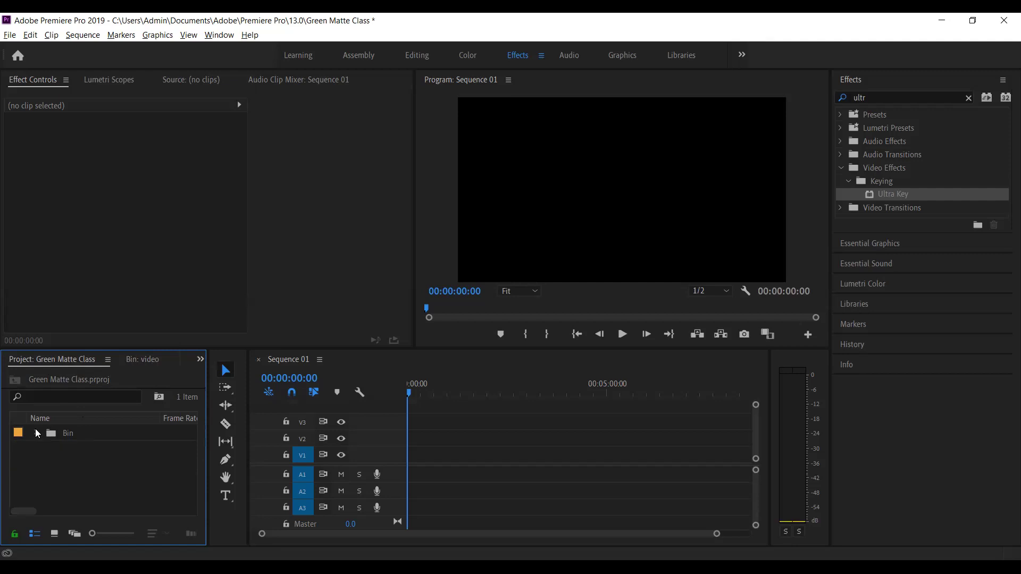
Step: Import clip 1 (4).mp4 into the Project panel as a 25.00 fps clip beside the Bin folder
right_click(68, 467)
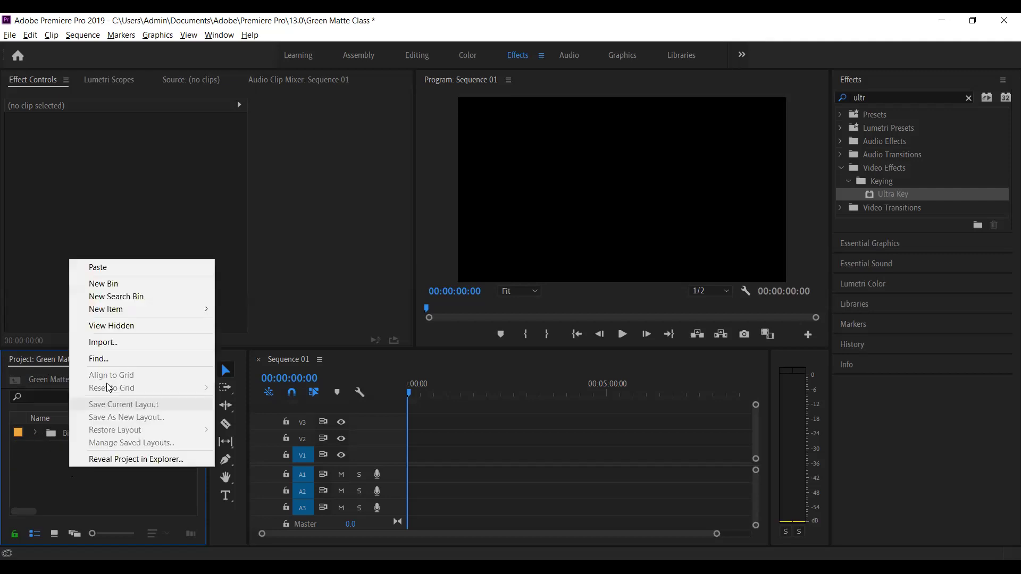
click(110, 344)
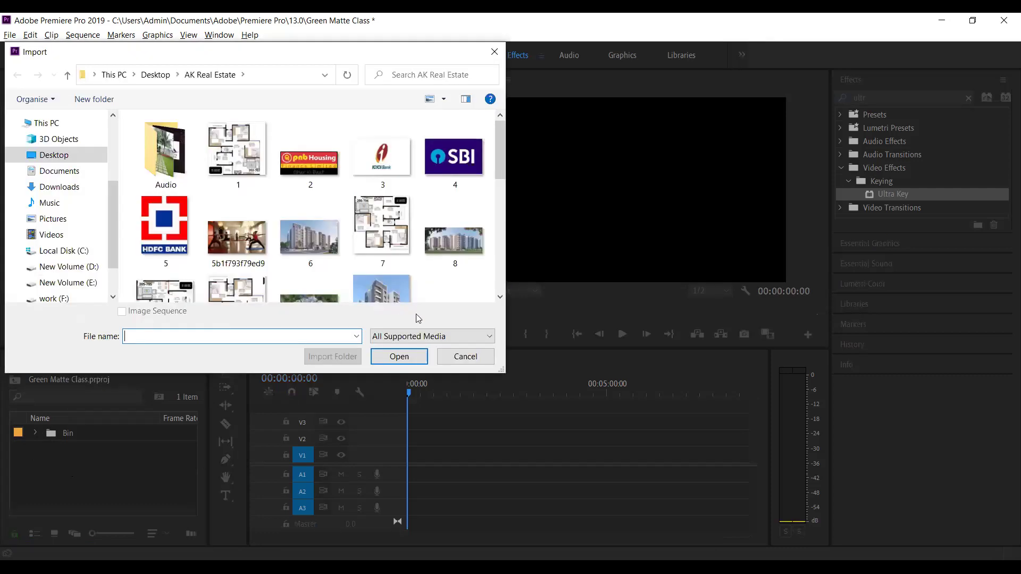
click(461, 356)
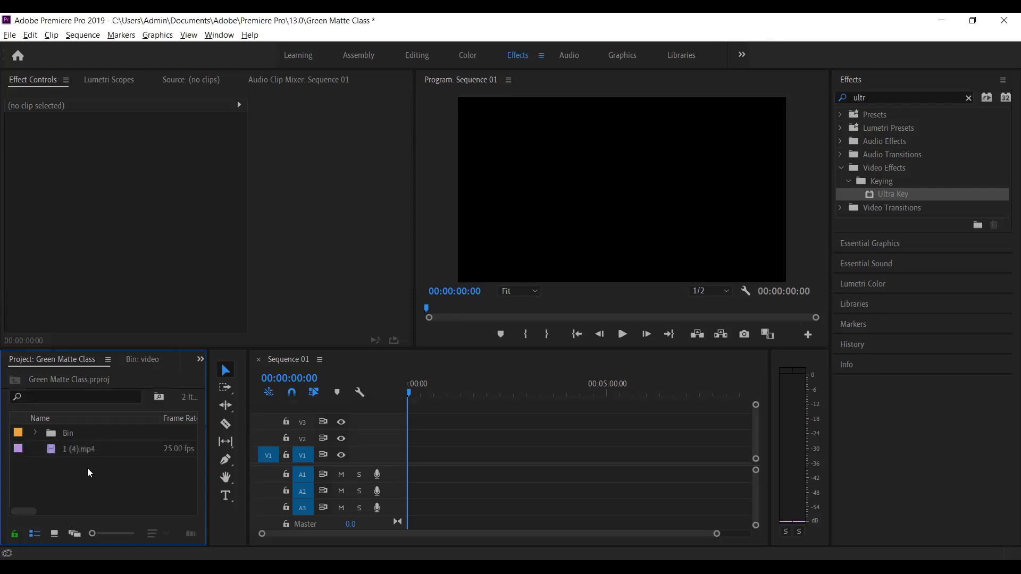
Step: Preview the 20-second green-screen DJ clip 1 (4).mp4 in the Source monitor, then select it
double_click(77, 448)
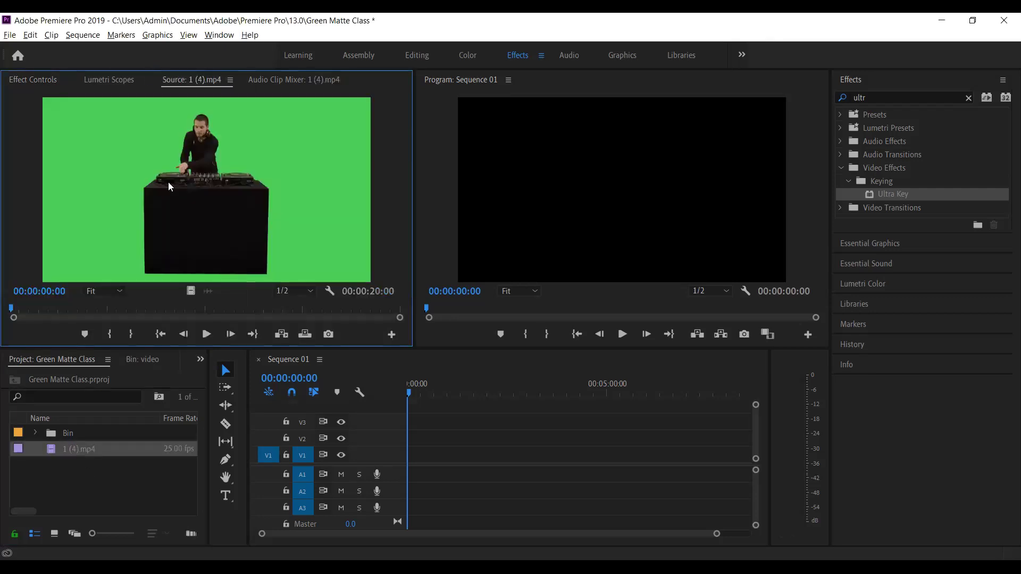
click(68, 449)
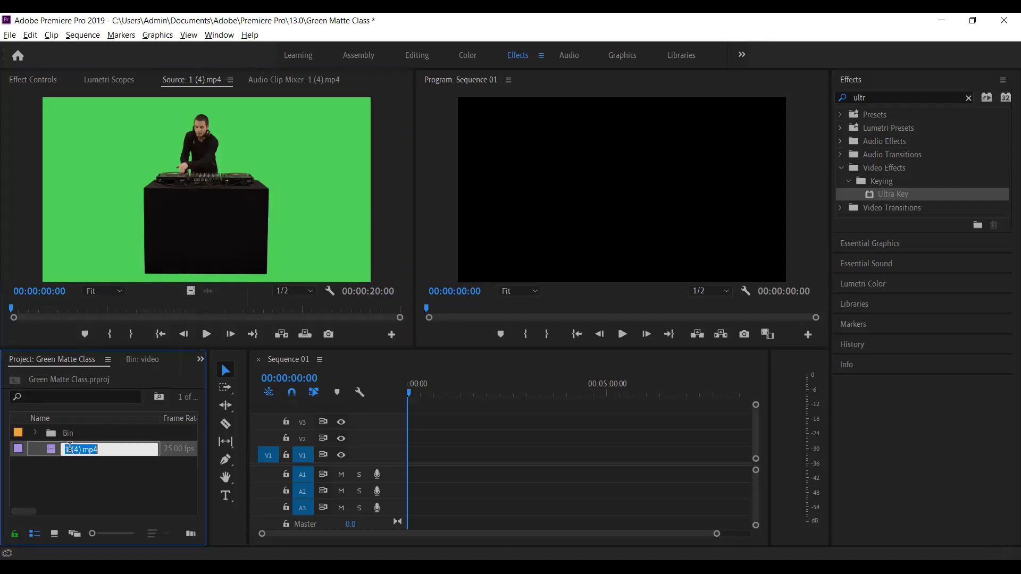
click(93, 468)
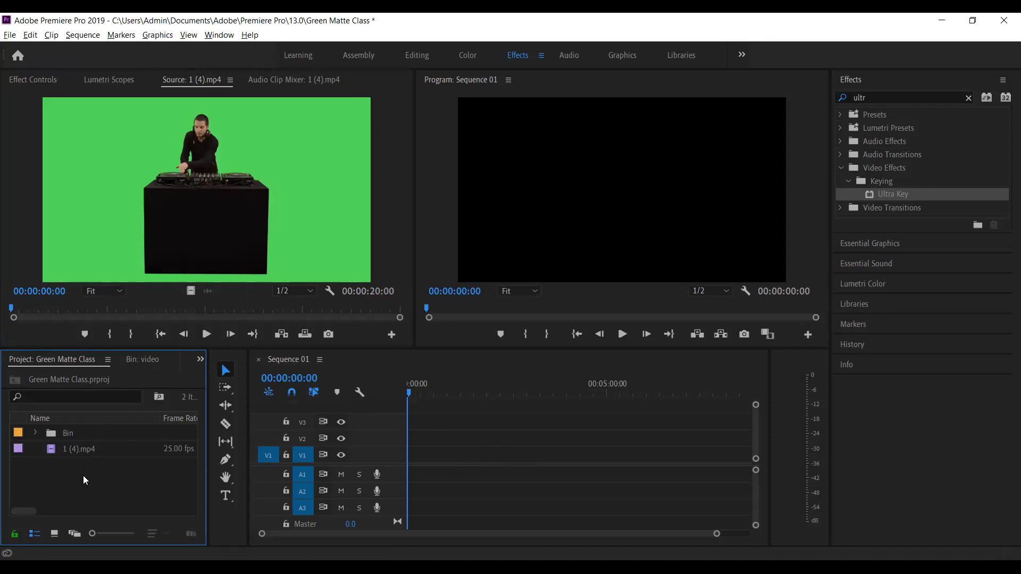
click(70, 449)
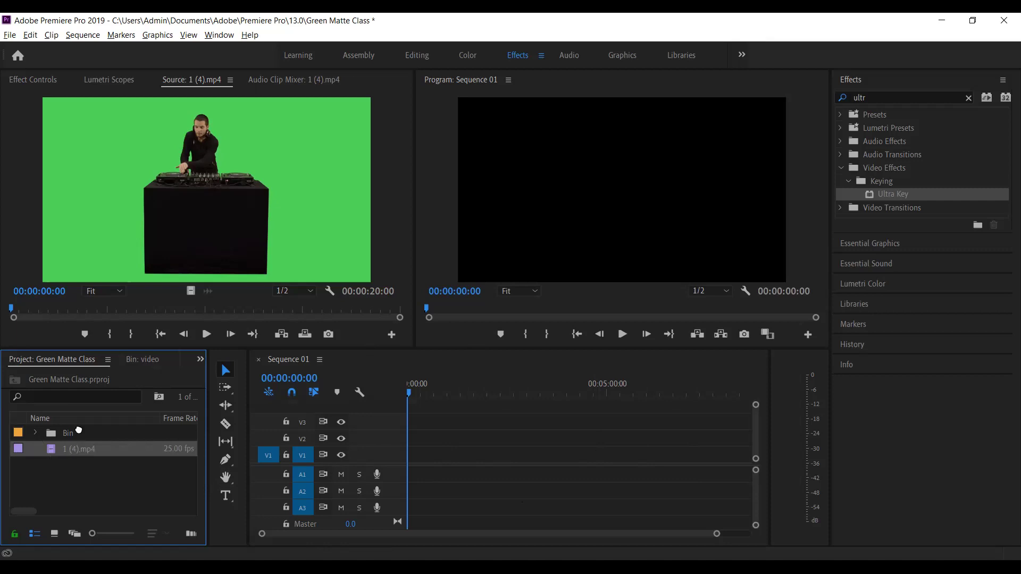
Step: File 1 (4).mp4 in the Bin > video folder and drag it onto track V1 of Sequence 01
drag(79, 430, 75, 435)
click(35, 433)
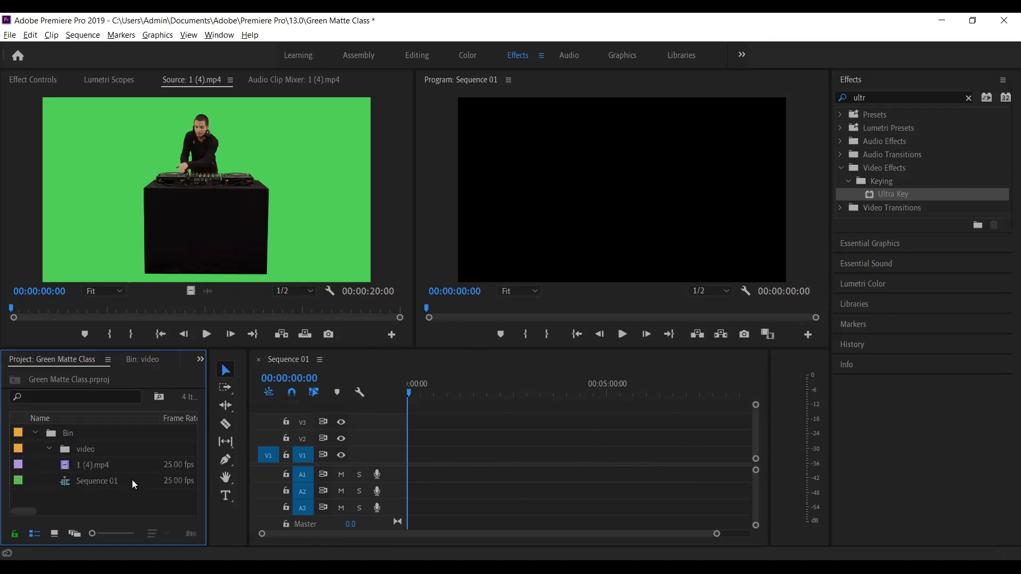
click(113, 468)
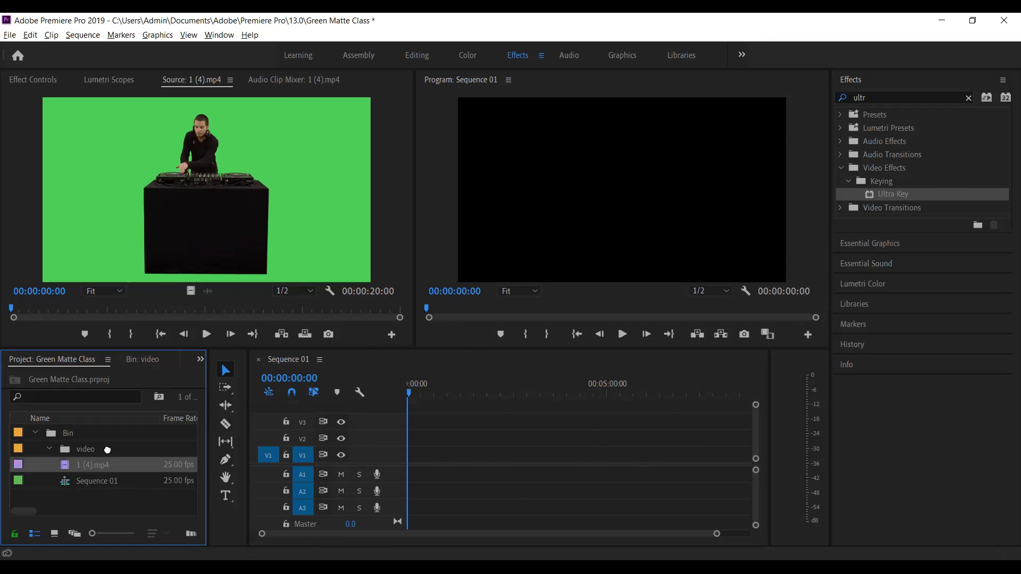
drag(108, 449, 108, 449)
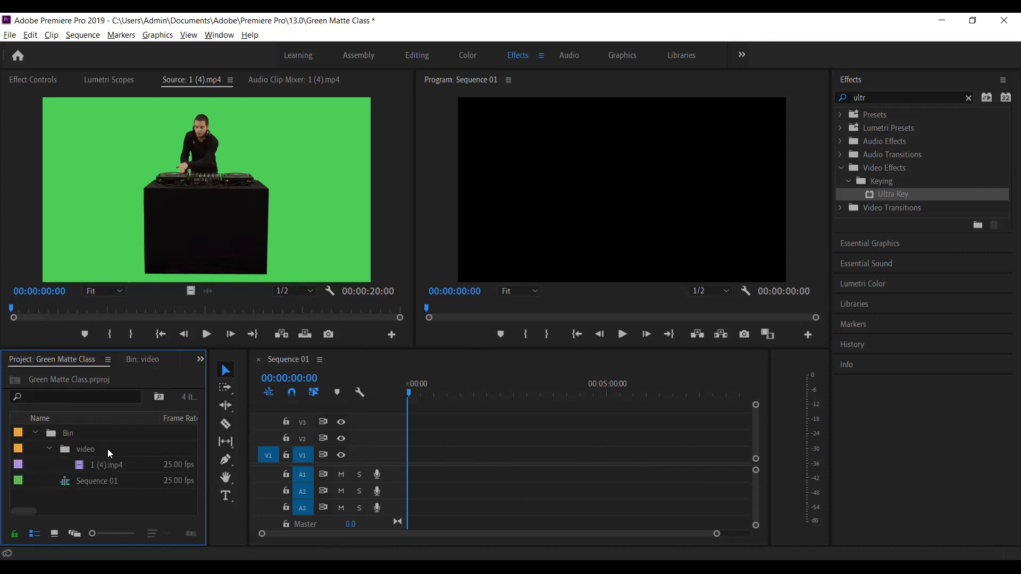
click(36, 432)
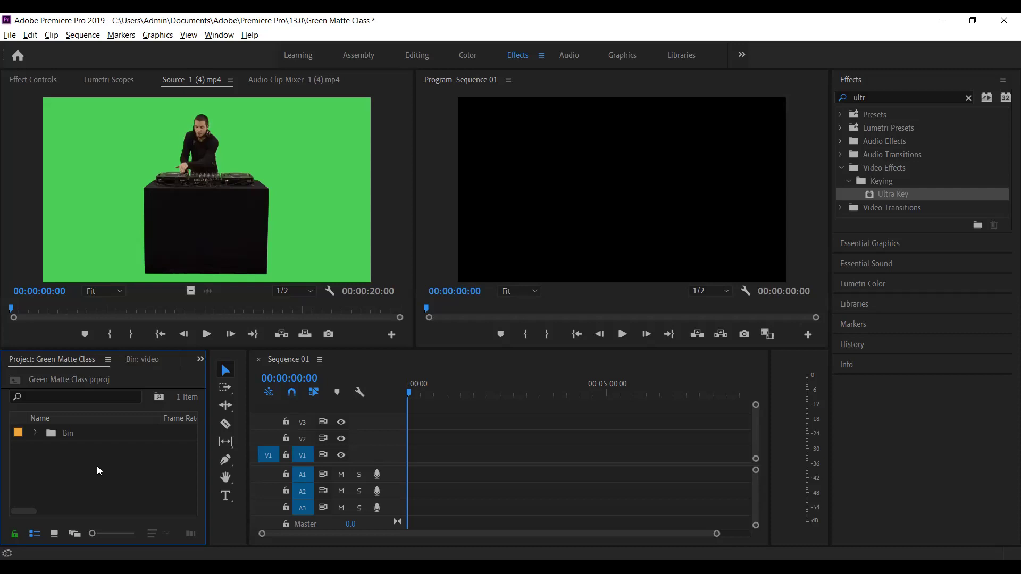
click(36, 433)
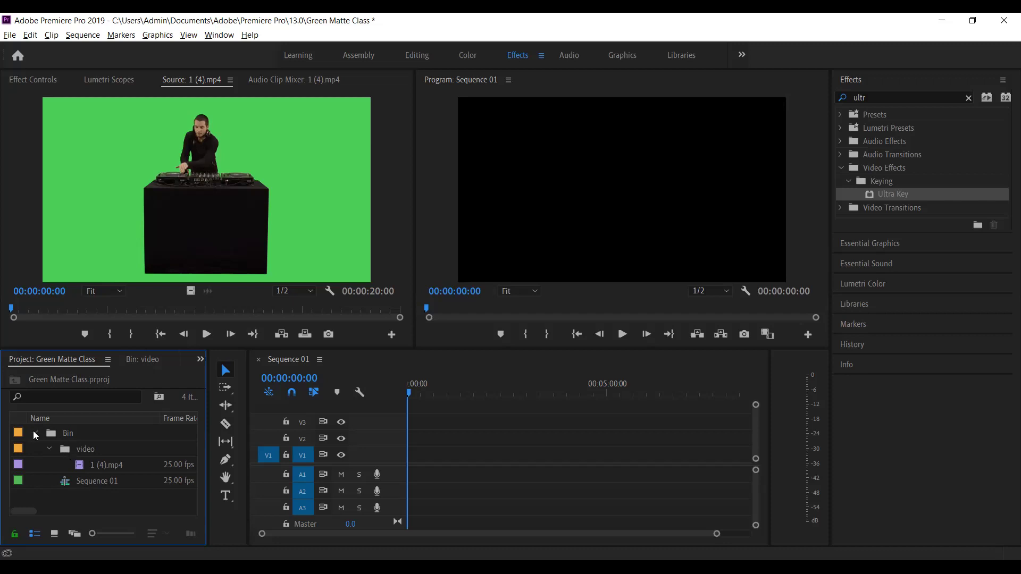
mouse_move(92, 466)
mouse_down()
mouse_move(467, 455)
mouse_move(406, 457)
mouse_up()
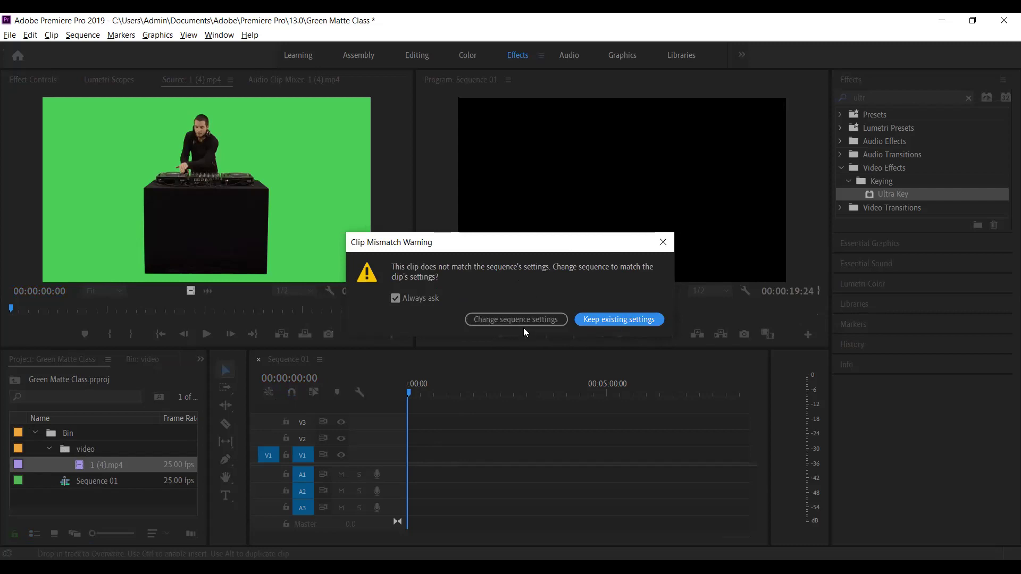
Step: Keep the existing sequence settings for the DJ clip and set the playhead to 00:00:07:00
click(637, 319)
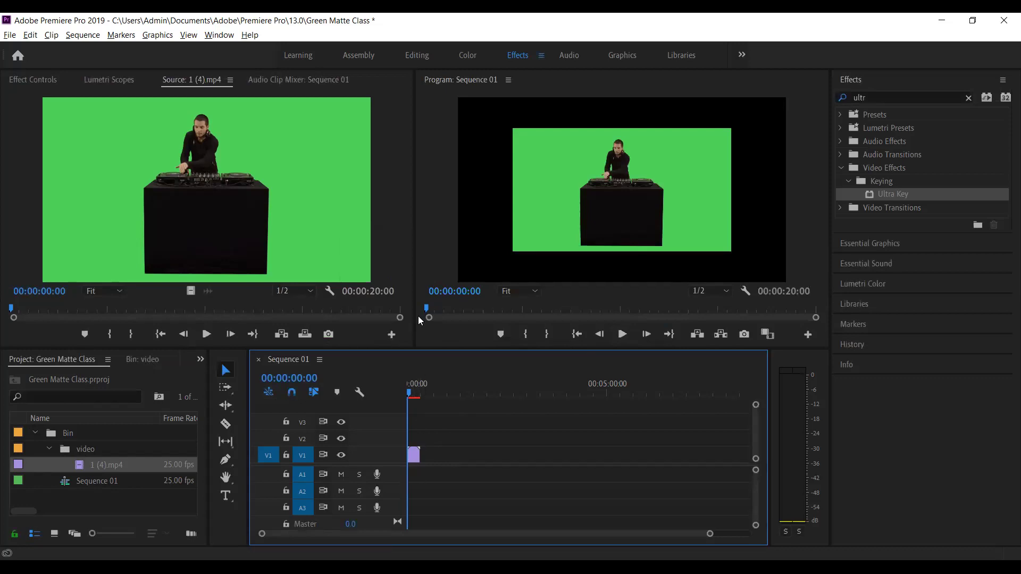
click(412, 380)
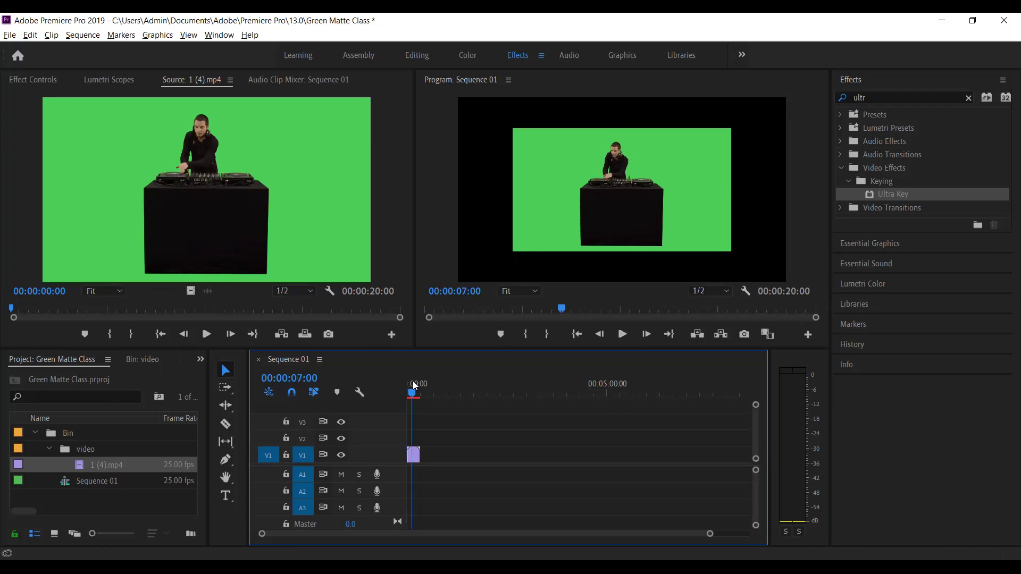
Step: Scale the DJ clip on V1 to frame size and play Sequence 01 from the start
right_click(417, 460)
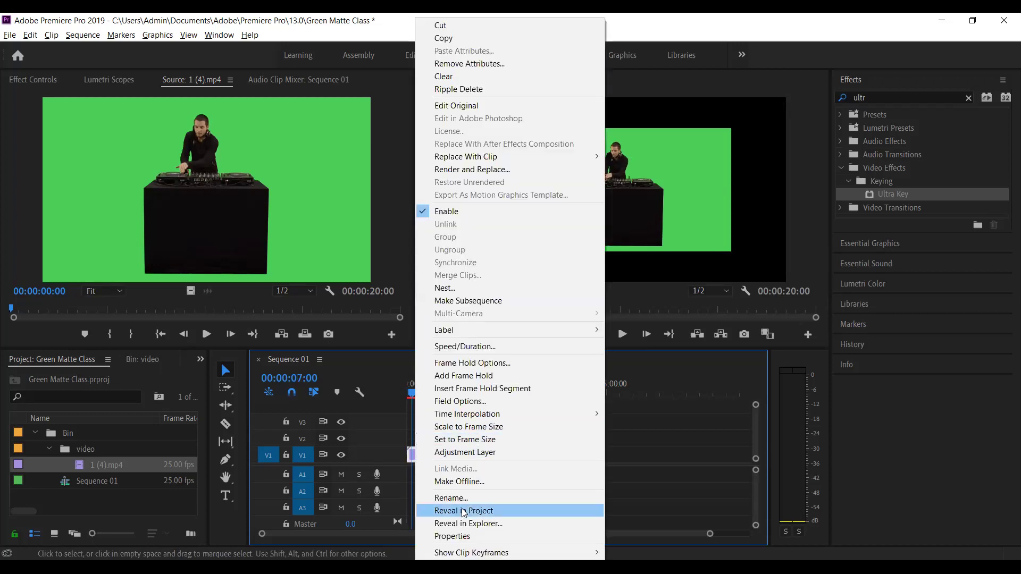
click(461, 427)
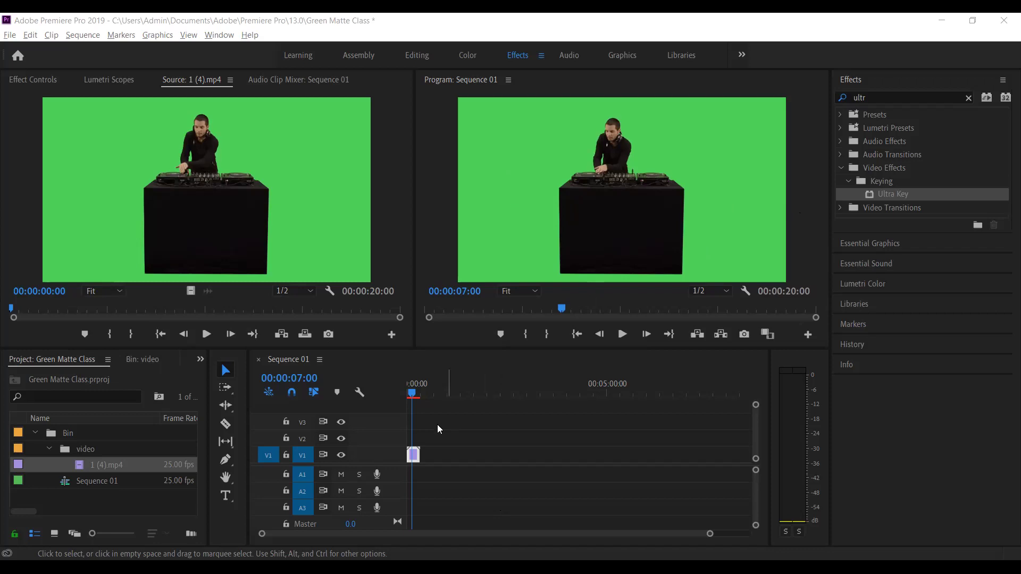
click(376, 394)
key(Home)
key(space)
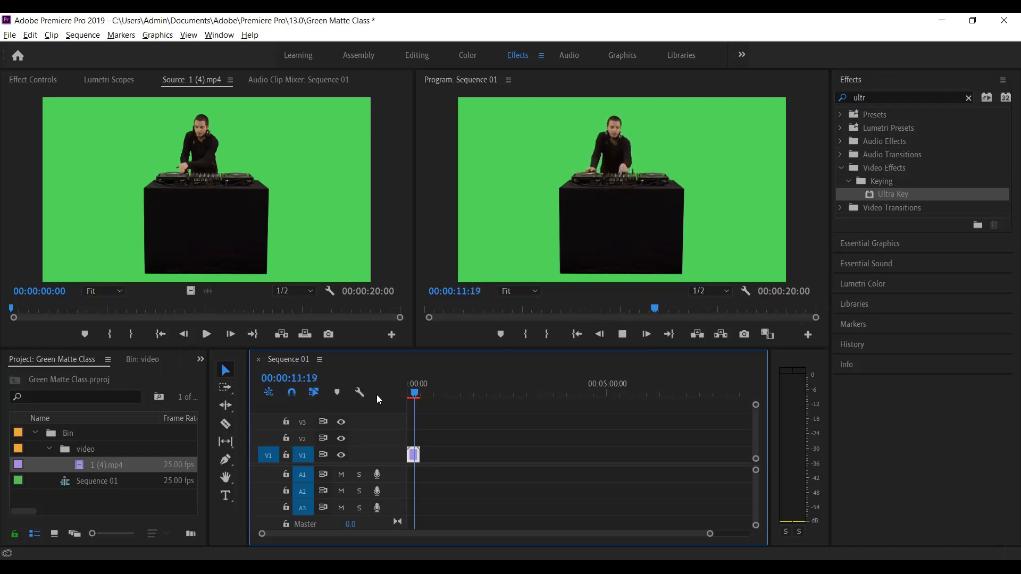
Step: Stop playback, clear the 'ultr' Effects search, and switch to the Graphics workspace
key(space)
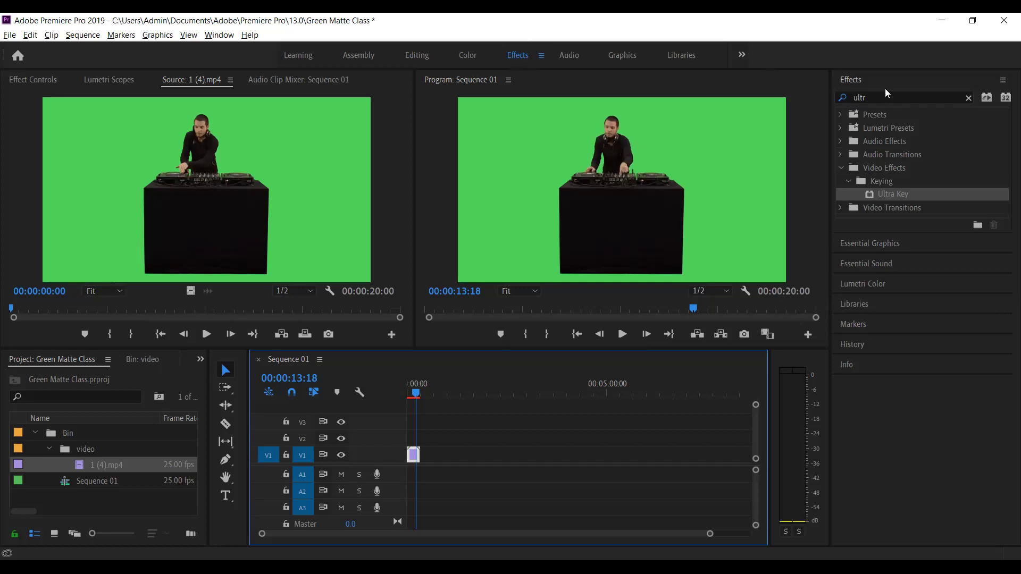
click(968, 98)
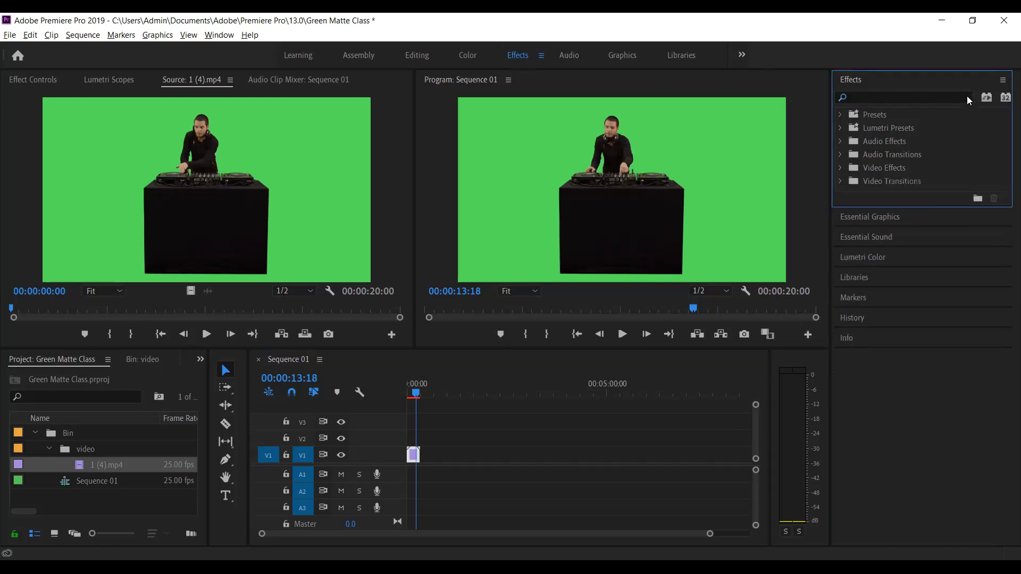
click(622, 55)
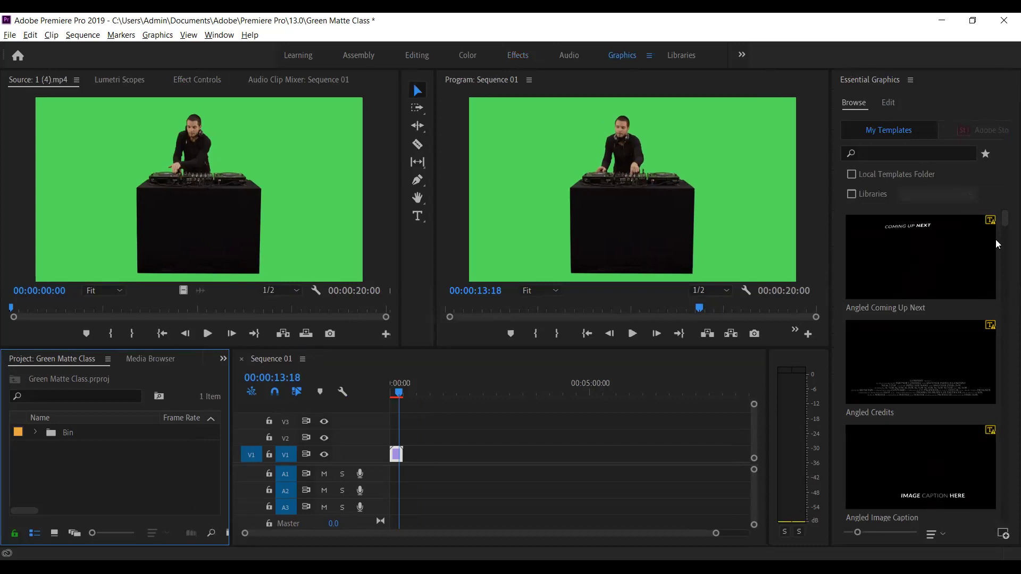
drag(1005, 218, 1006, 251)
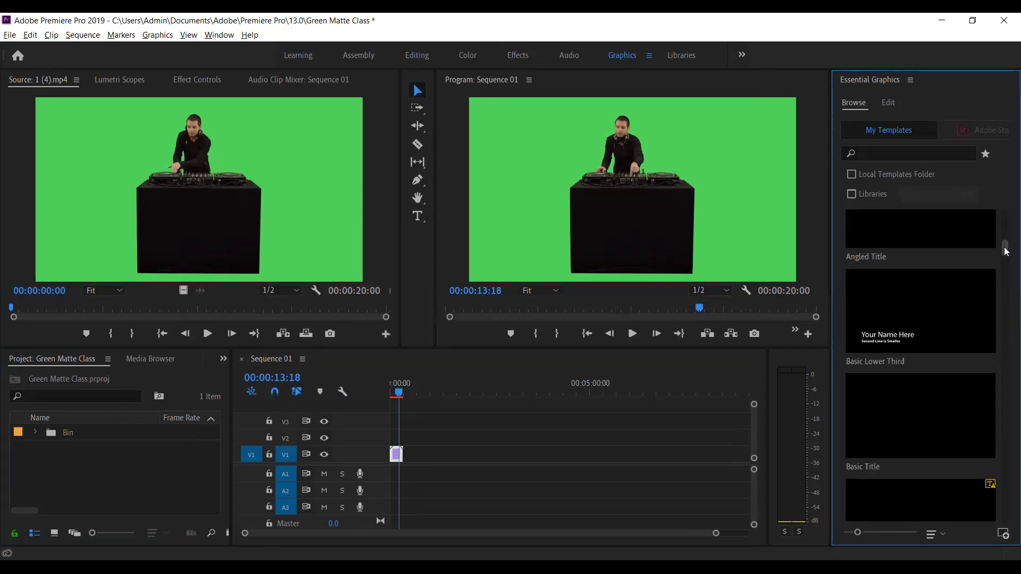
scroll(1006, 251, down, 1)
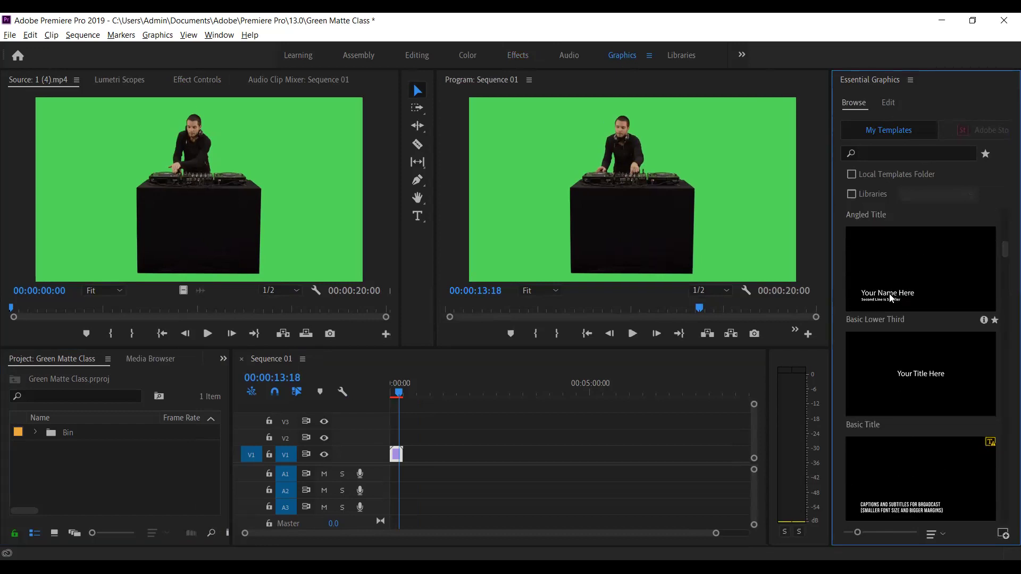
mouse_move(889, 298)
mouse_down()
mouse_move(853, 300)
mouse_move(381, 447)
mouse_up()
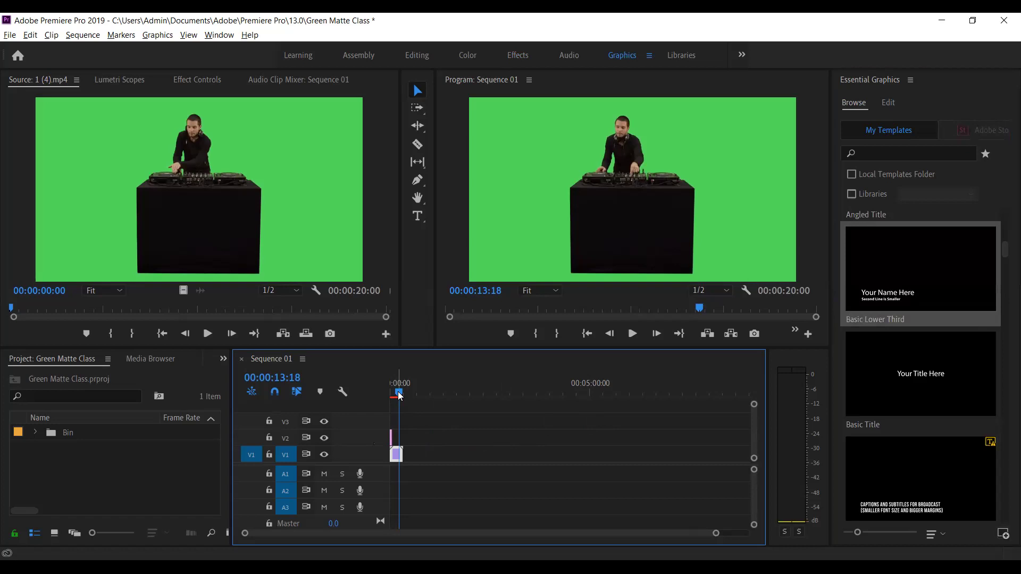
key(Home)
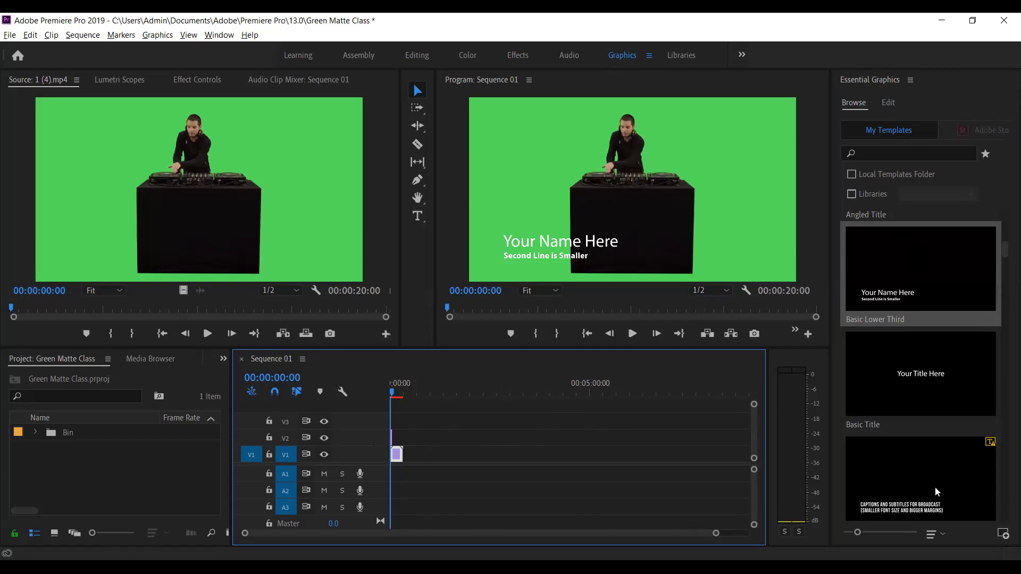
mouse_move(1003, 250)
mouse_down()
mouse_move(1006, 296)
mouse_move(1005, 279)
mouse_up()
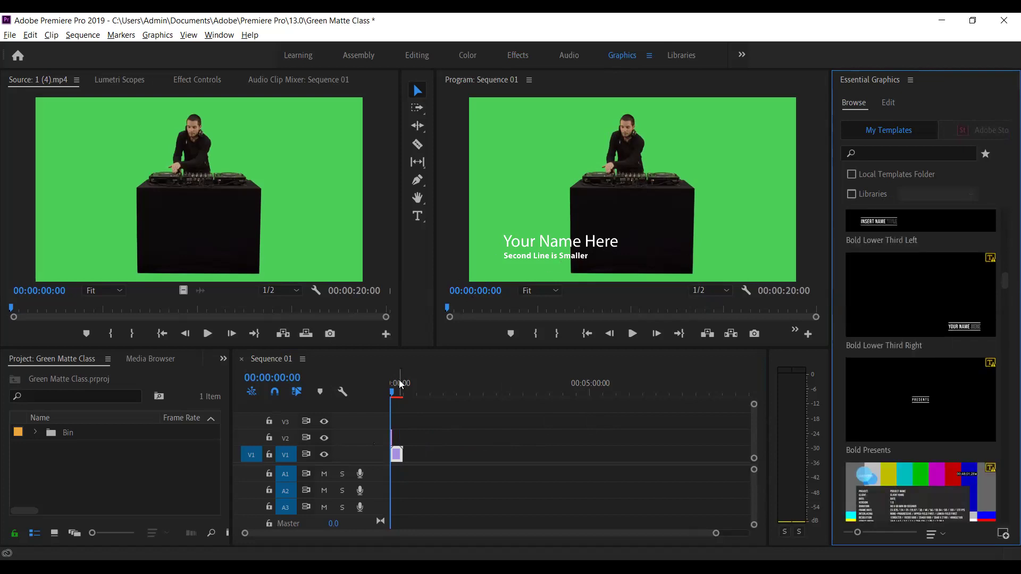
click(319, 535)
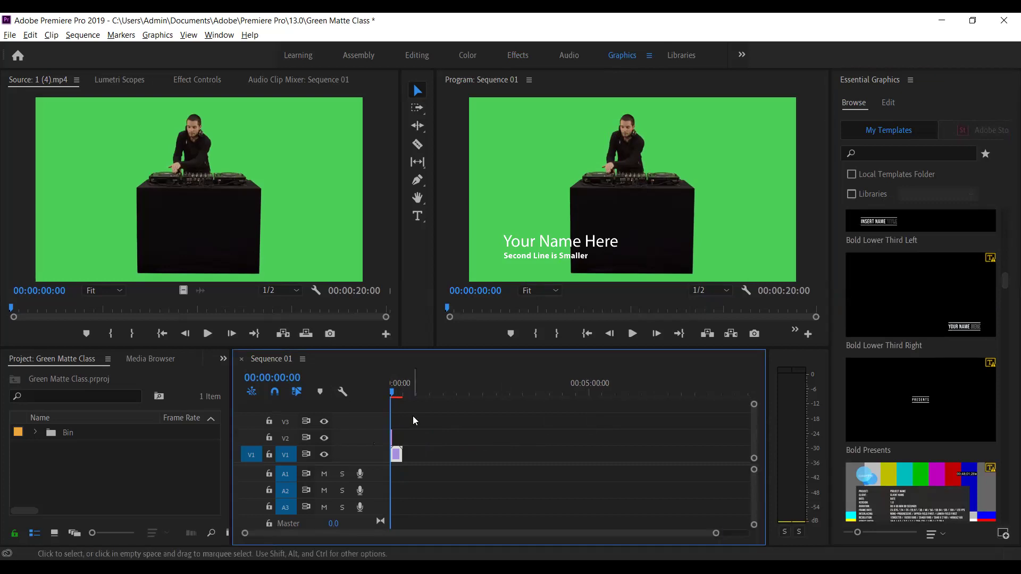
key(ctrl+z)
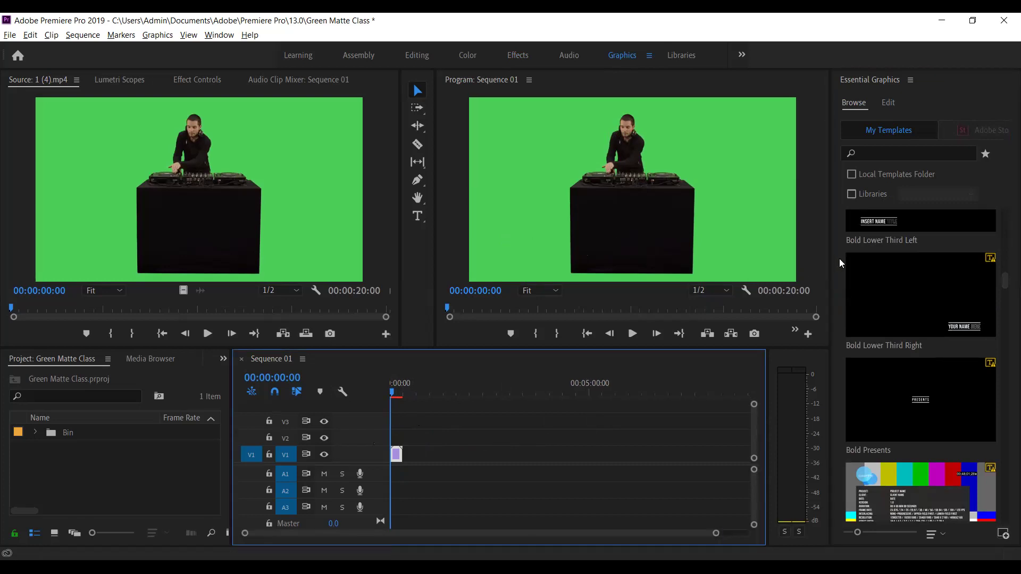
Step: In the Effects workspace, search 'ultra' and drag Keying > Ultra Key onto the V1 DJ clip
click(521, 58)
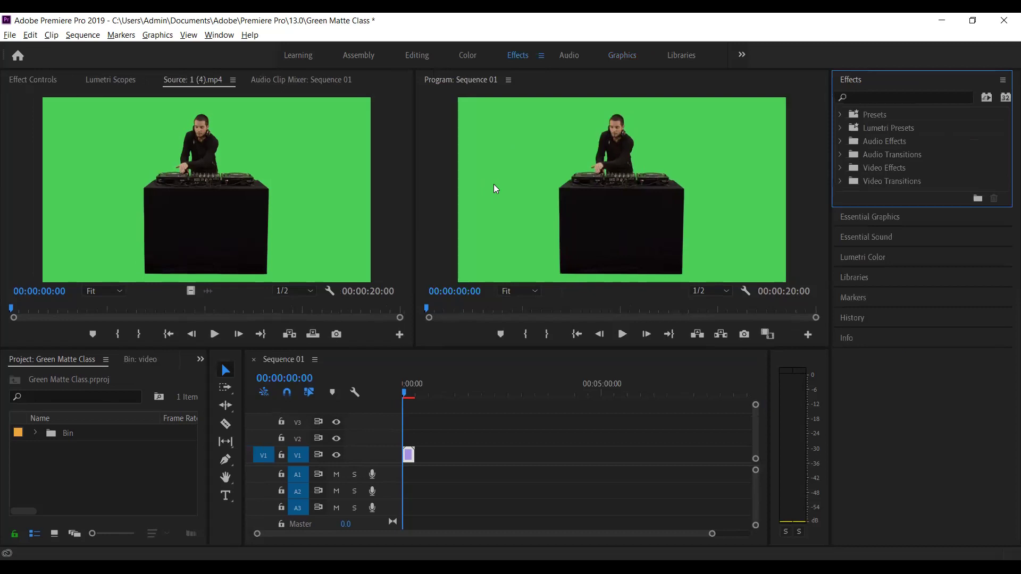
click(876, 97)
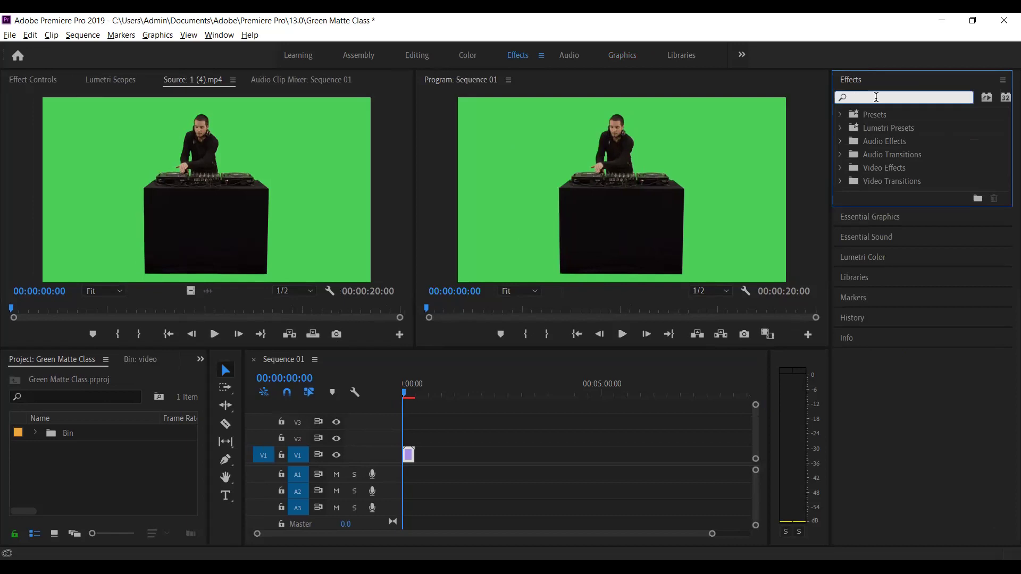
text(ultra)
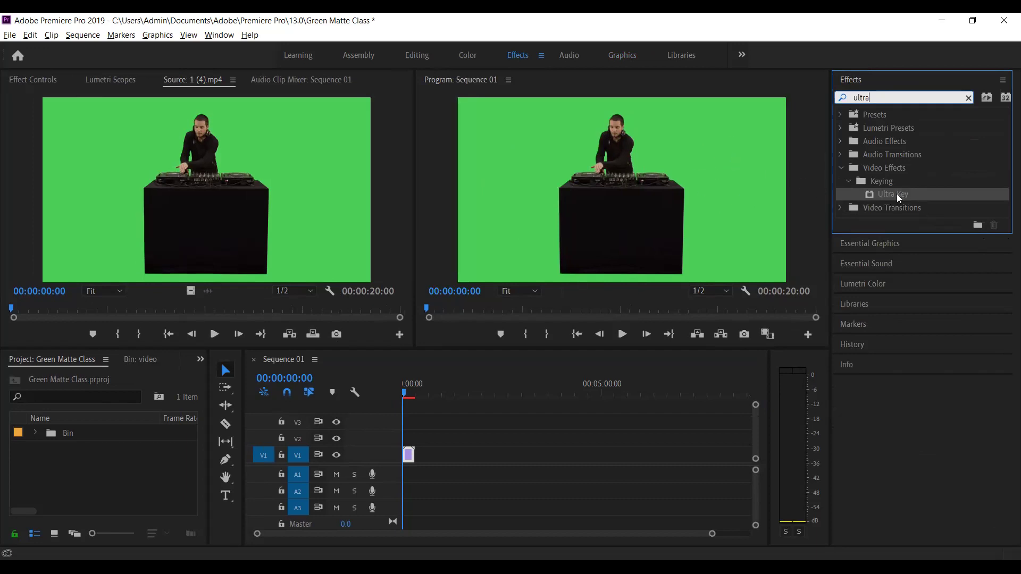
drag(896, 194, 786, 207)
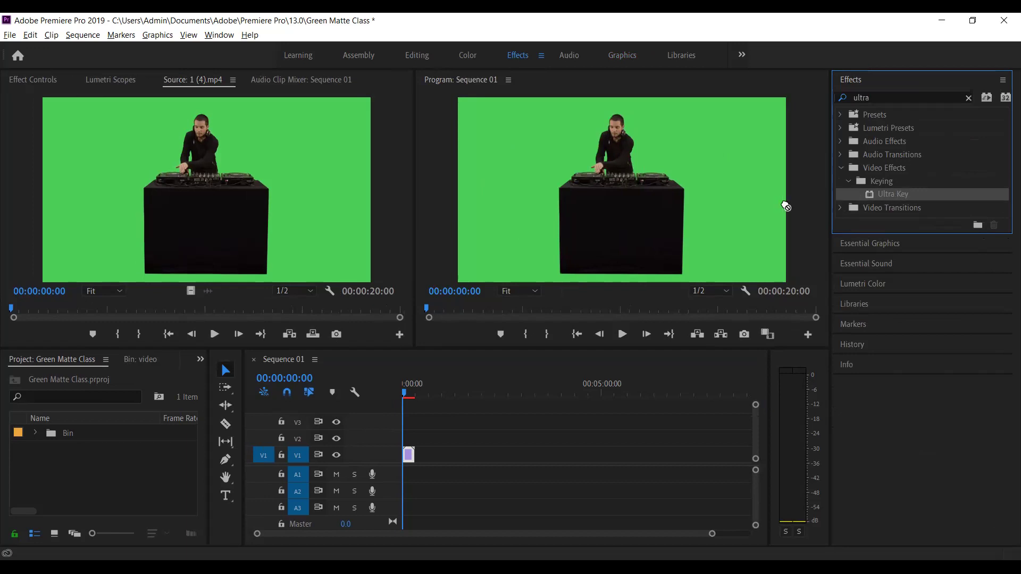
drag(785, 206, 408, 455)
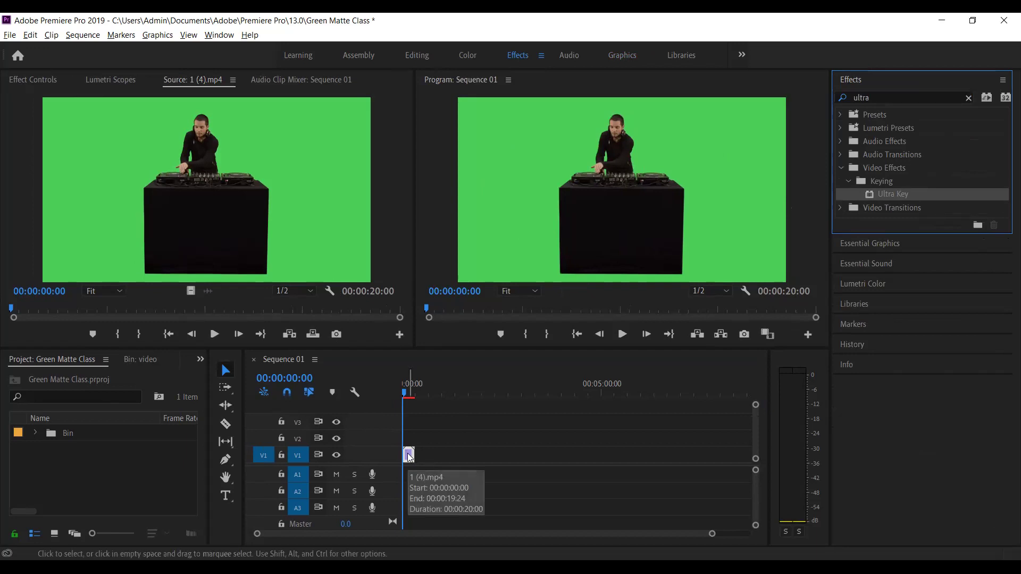
Step: Enlarge the video track height twice with Ctrl+= and move the playhead to 00:00:12:00
click(409, 457)
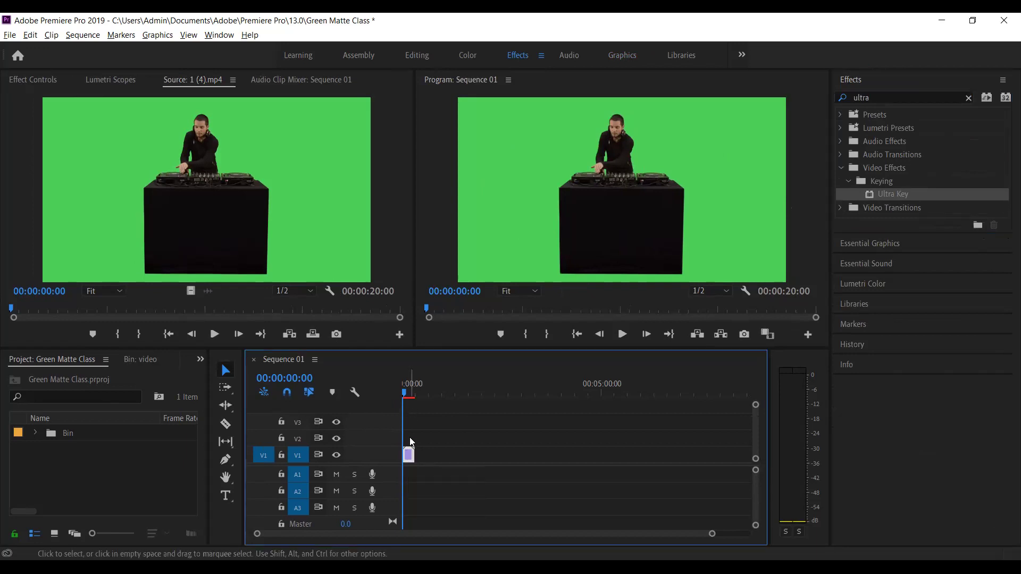
key(ctrl+equal)
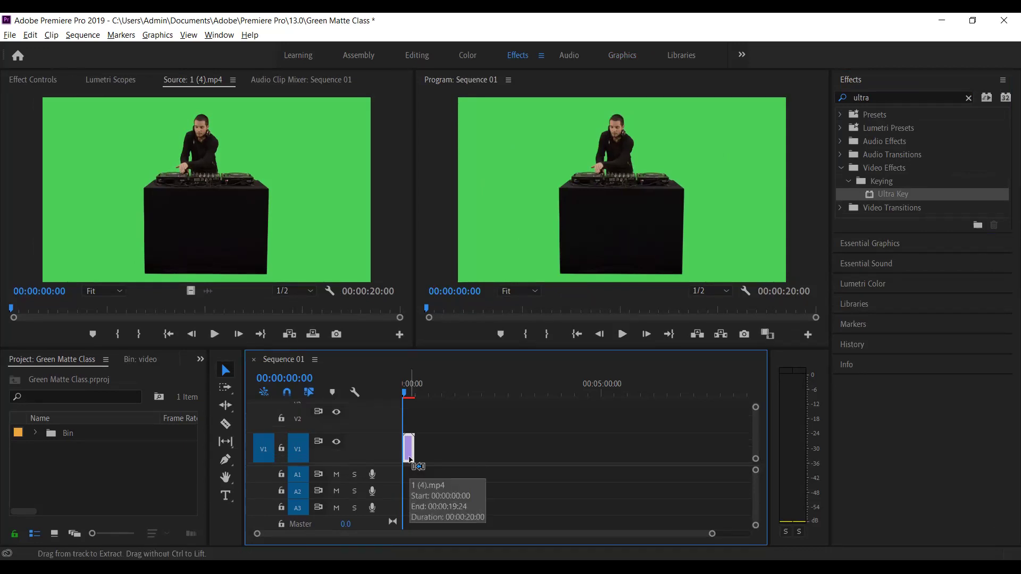
key(ctrl+equal)
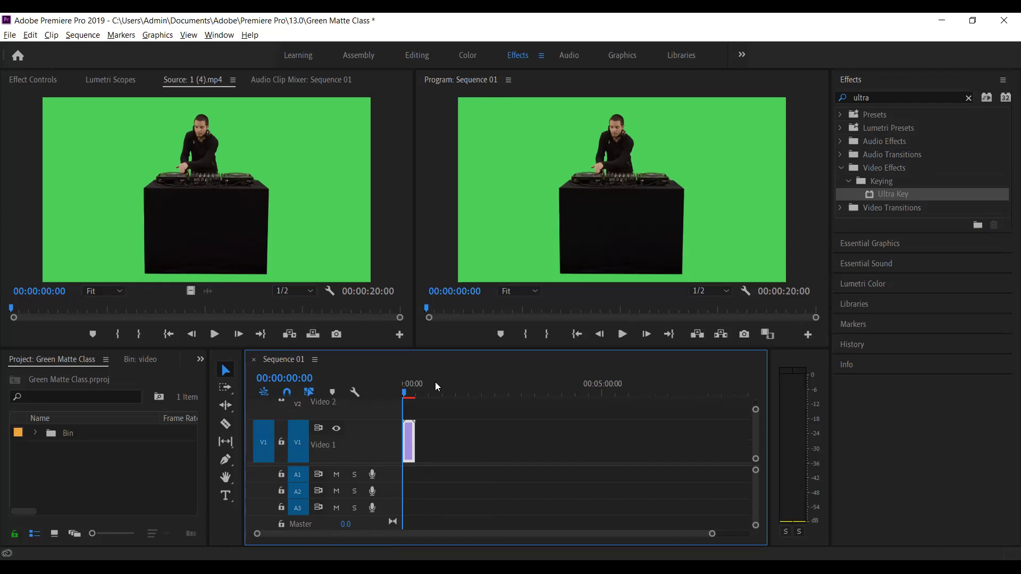
click(410, 386)
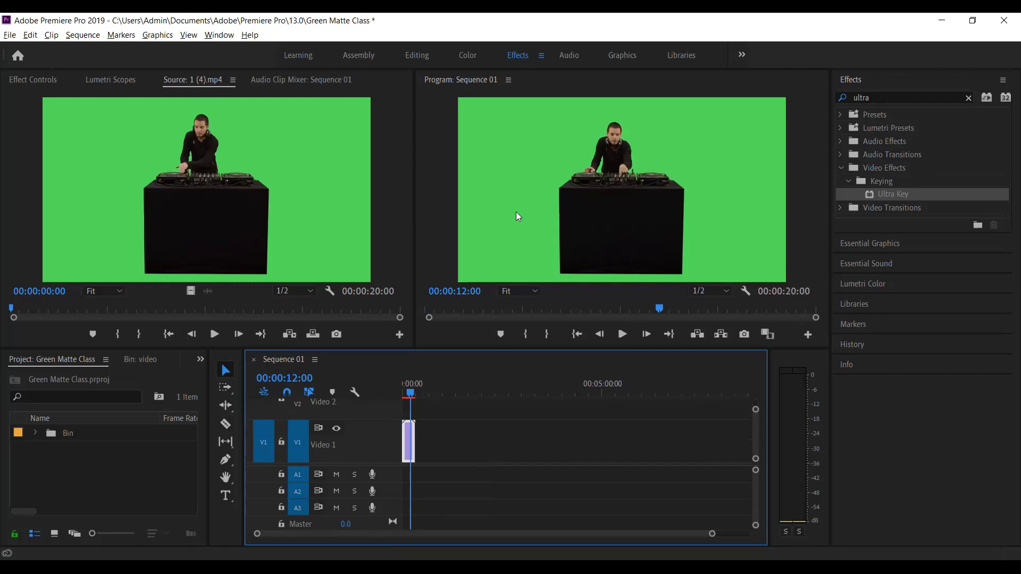
Step: In Effect Controls, set Ultra Key's key colour by sampling the green backdrop in the Program monitor
click(37, 79)
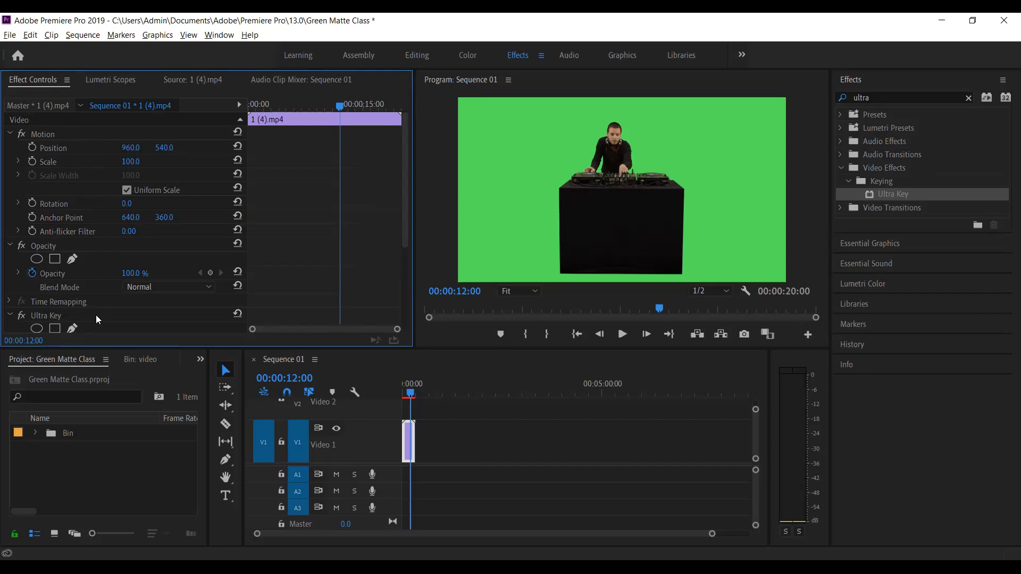
mouse_move(405, 172)
mouse_down()
mouse_move(396, 248)
mouse_move(397, 232)
mouse_up()
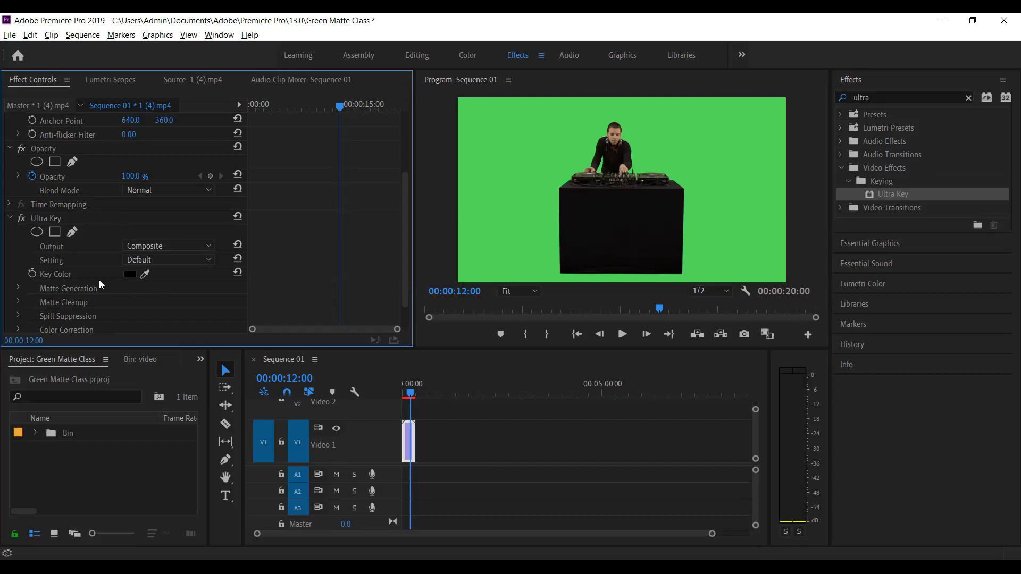
click(148, 269)
click(496, 173)
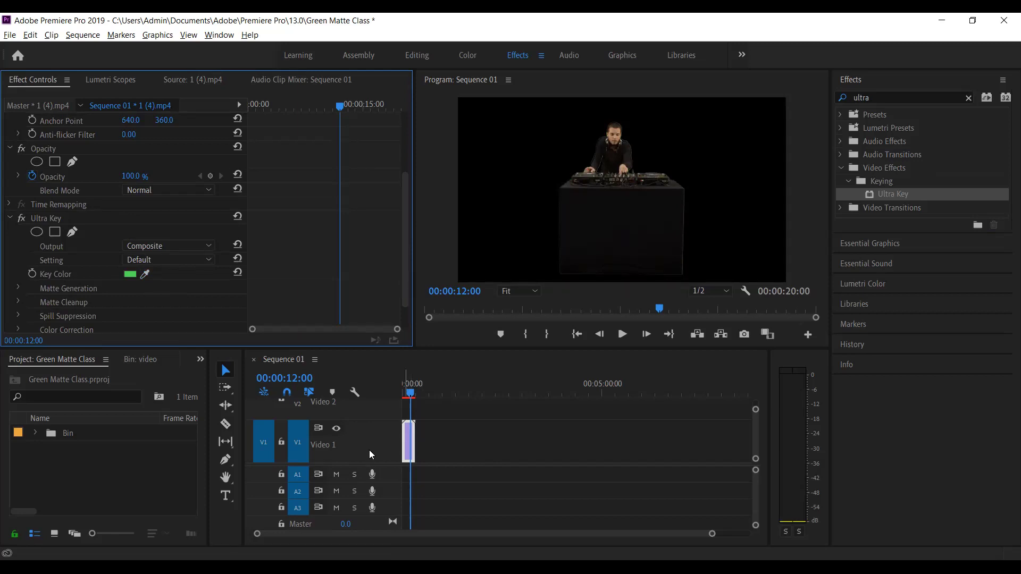
click(407, 446)
Step: Drag the keyed DJ clip from V1 up to V2 and deselect it
mouse_move(407, 445)
mouse_down()
mouse_move(405, 396)
mouse_move(408, 409)
mouse_up()
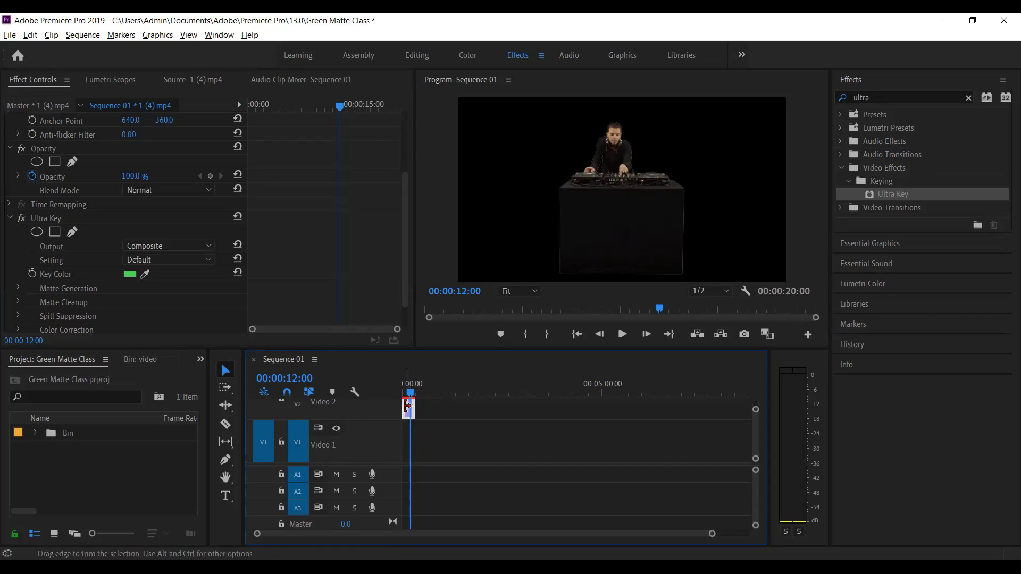
click(406, 446)
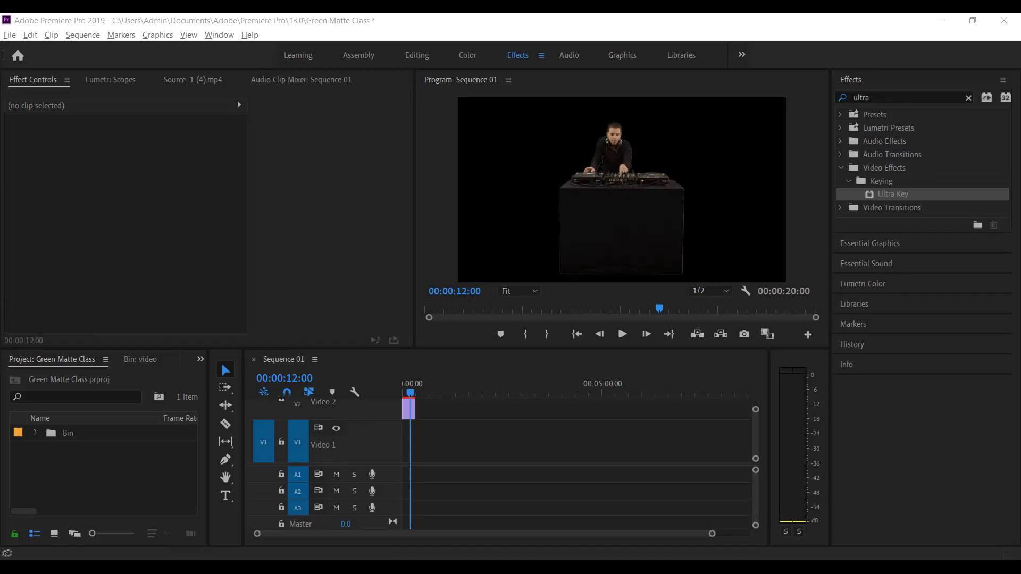
Step: Import the blue concert crowd image from the Desktop and expand the Bin folder
right_click(121, 466)
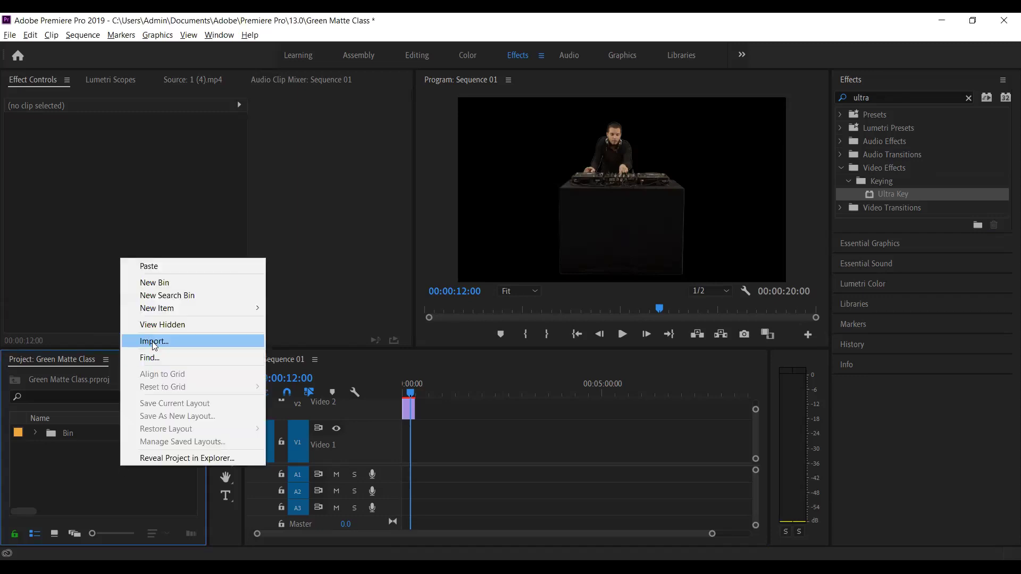
click(155, 343)
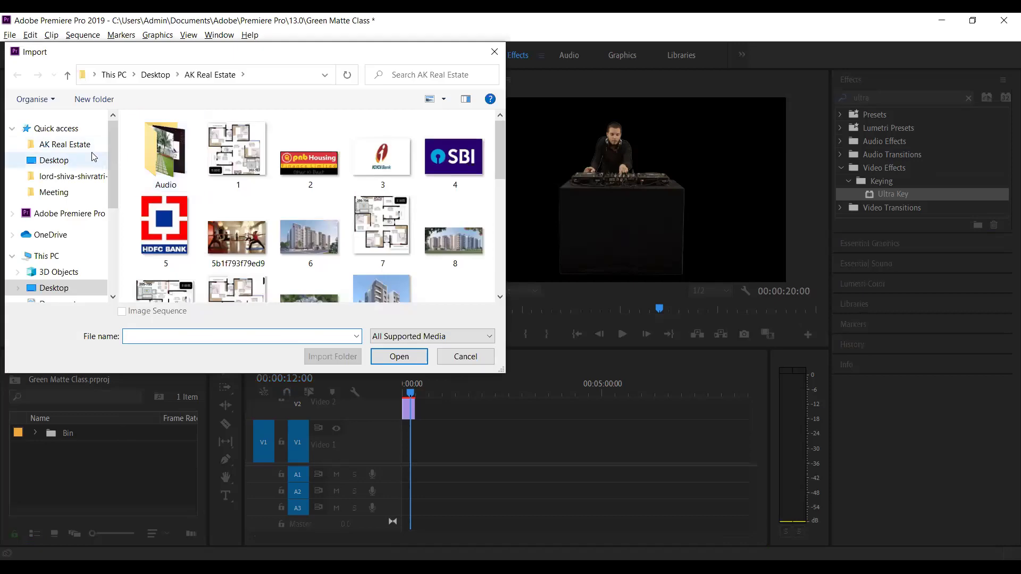
click(90, 162)
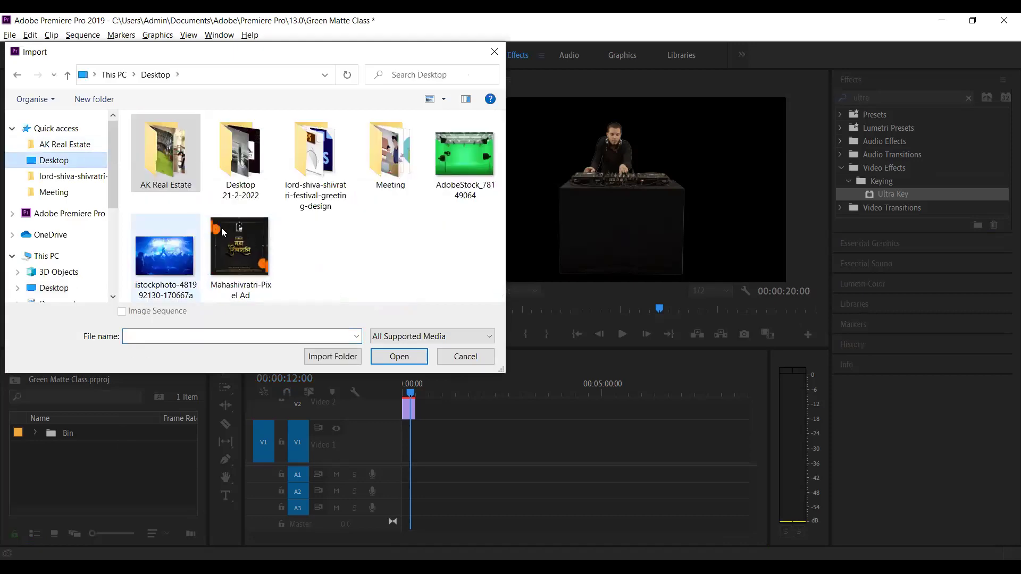
click(162, 258)
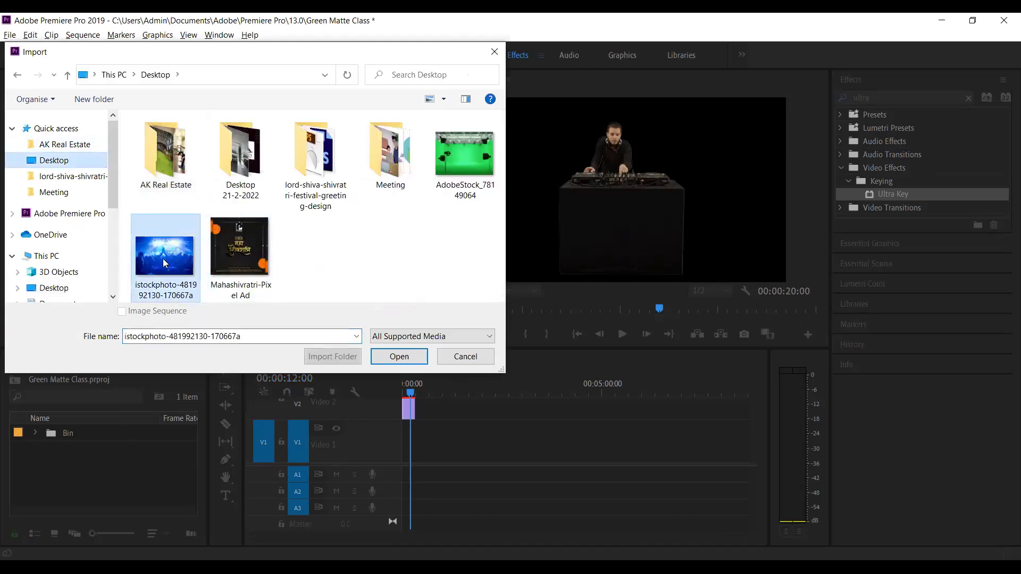
double_click(163, 259)
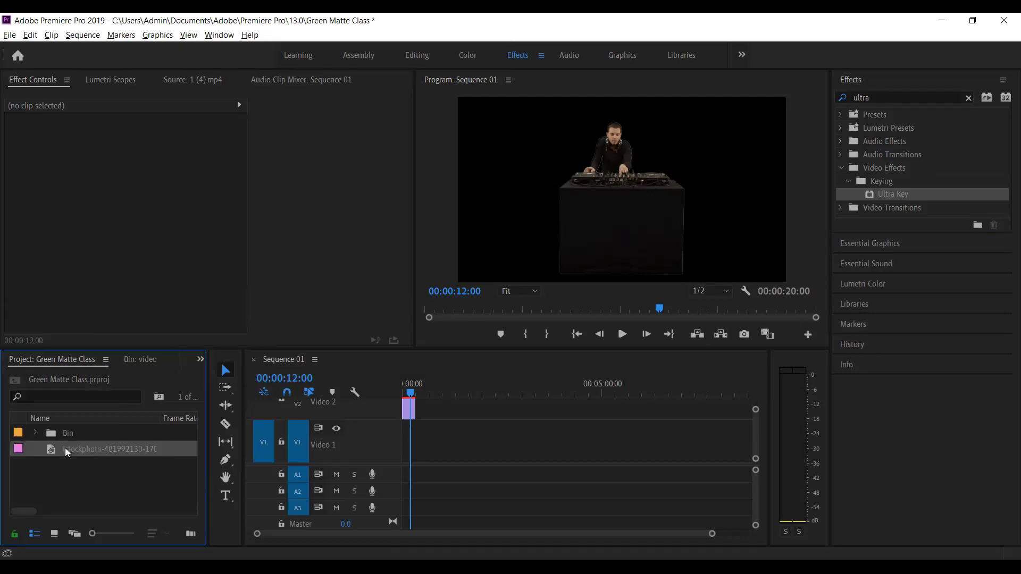
click(36, 433)
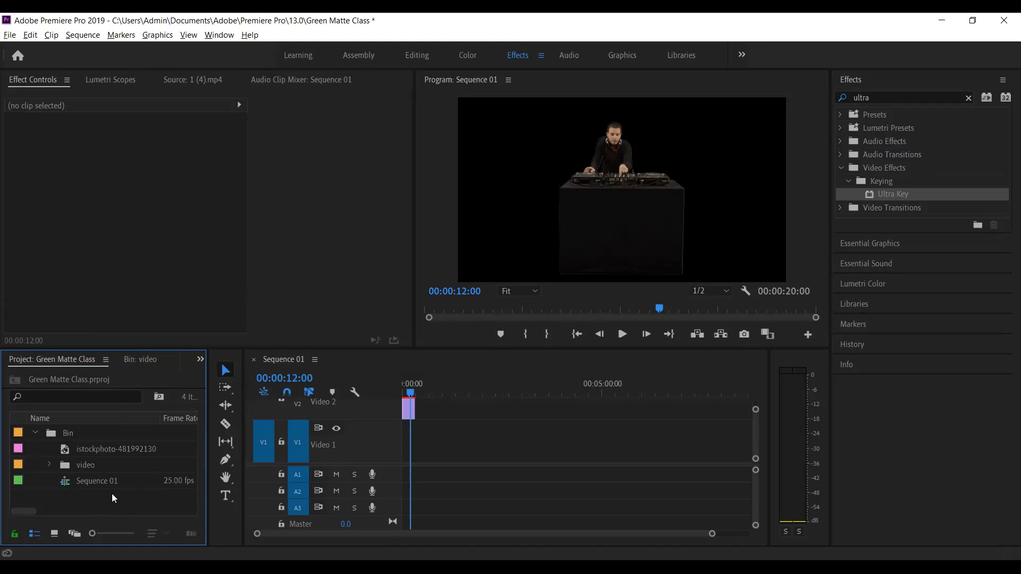
Step: Cancel the New Sequence dialog, maximize the Project panel and clear the top bin's name
key(ctrl+n)
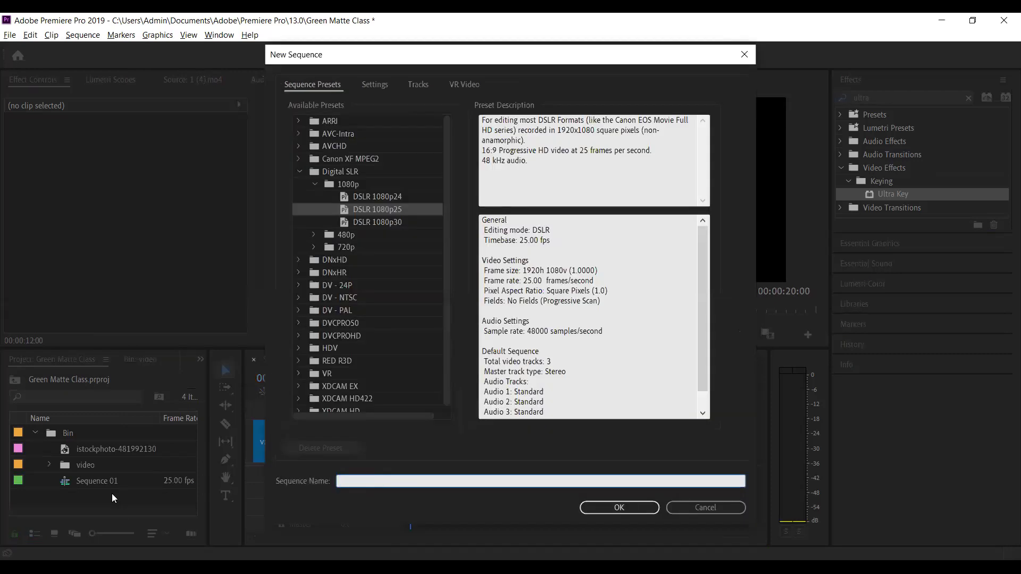
key(Escape)
key(grave)
key(Down)
key(Return)
key(BackSpace)
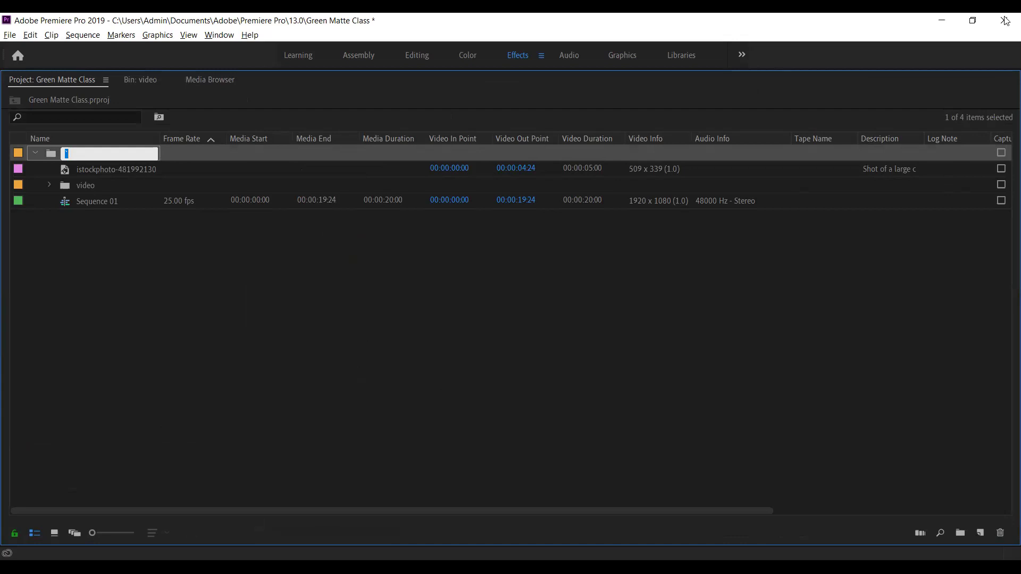
Step: Accept the near-blank bin name, restore the Project panel and close the Home window
click(761, 68)
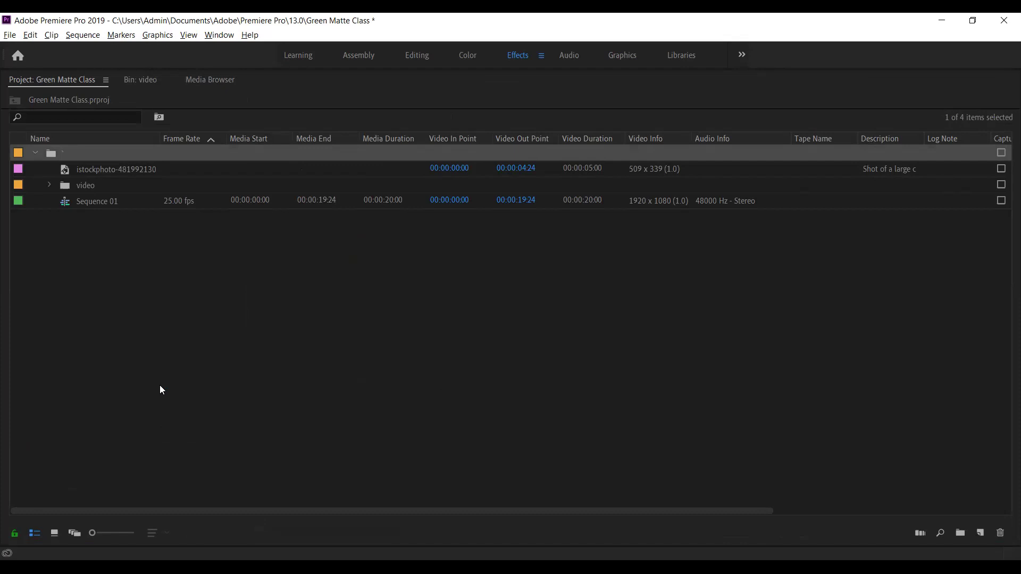
key(grave)
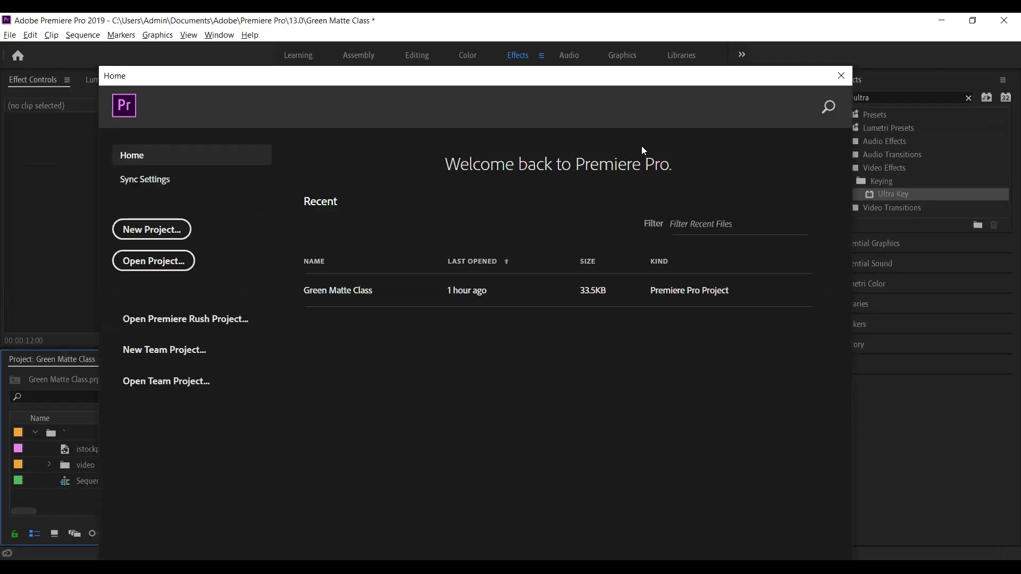
click(842, 76)
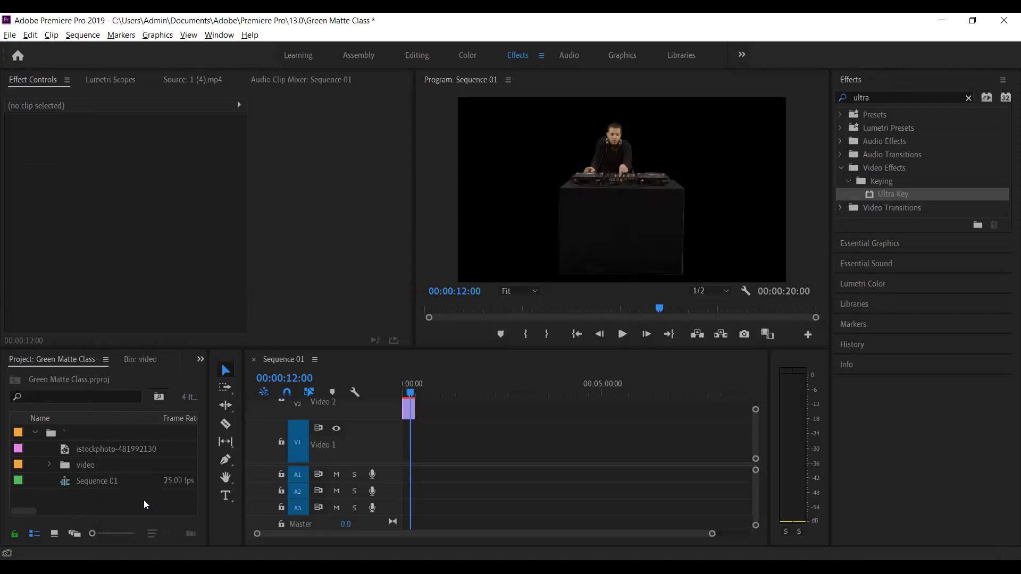
Step: Create a new bin and move the istockphoto image into it
right_click(144, 500)
click(202, 319)
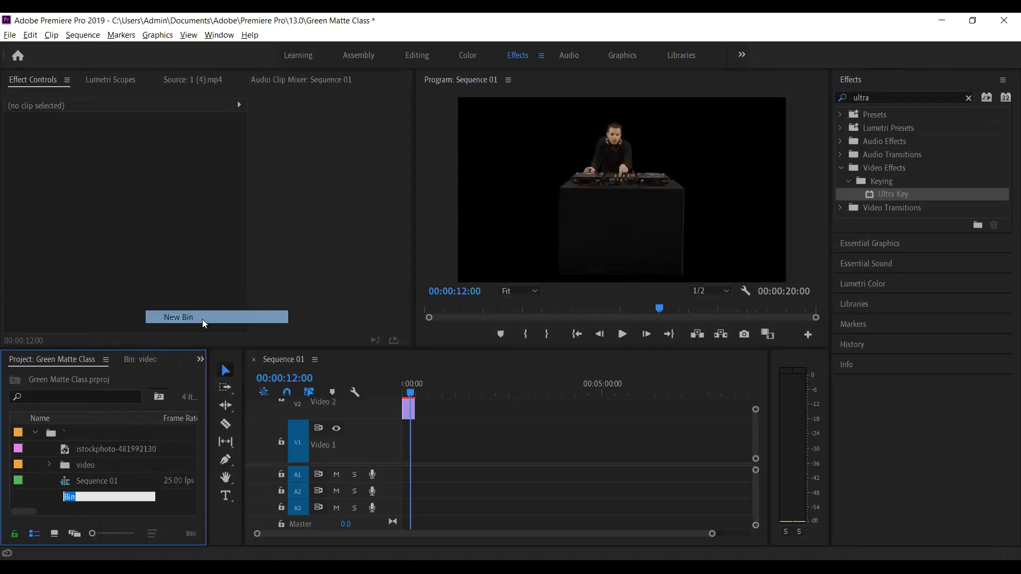
click(75, 449)
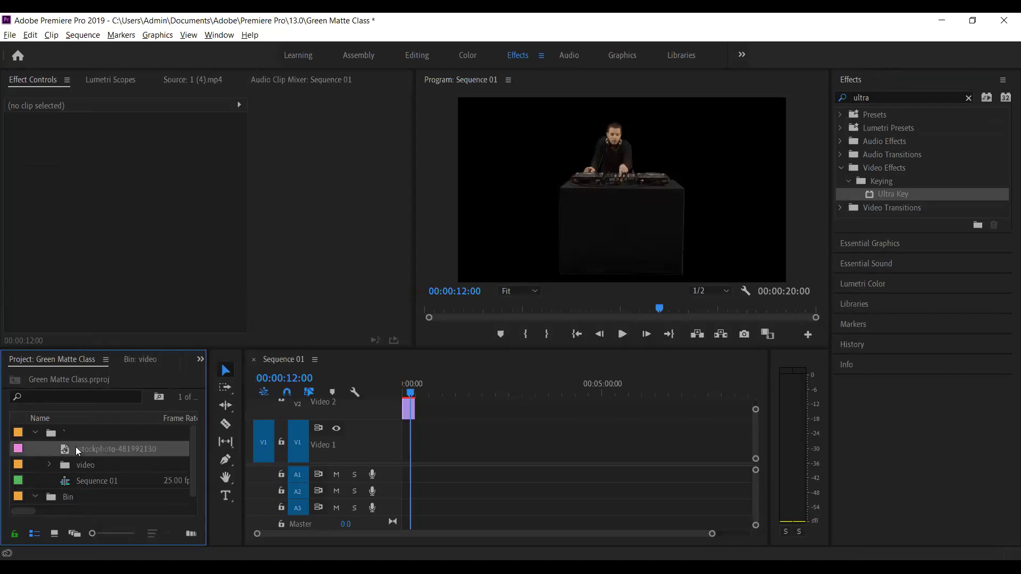
drag(75, 454, 72, 497)
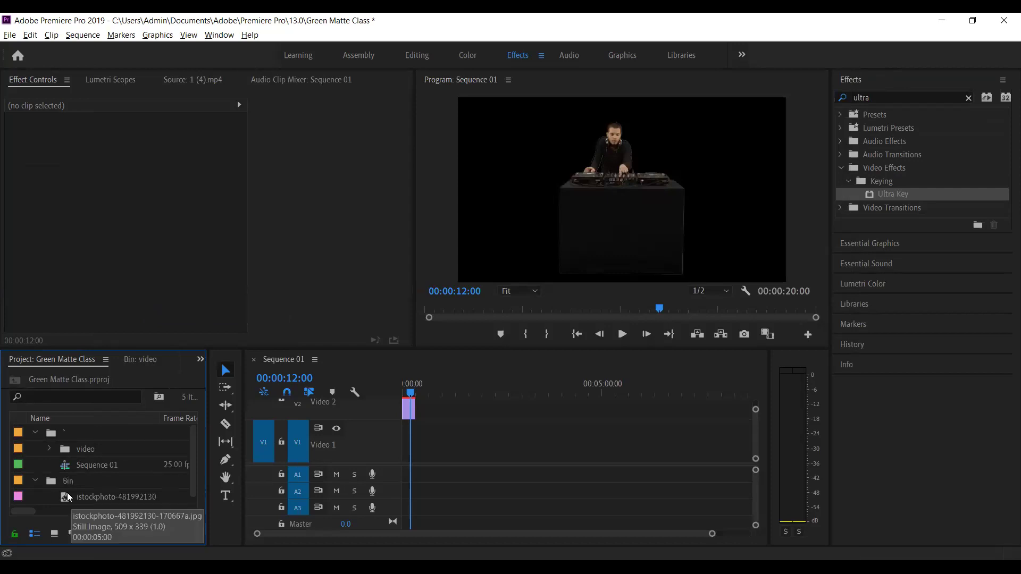
Step: Rename the new bin to 'image'
click(63, 482)
right_click(63, 481)
click(115, 381)
text(image)
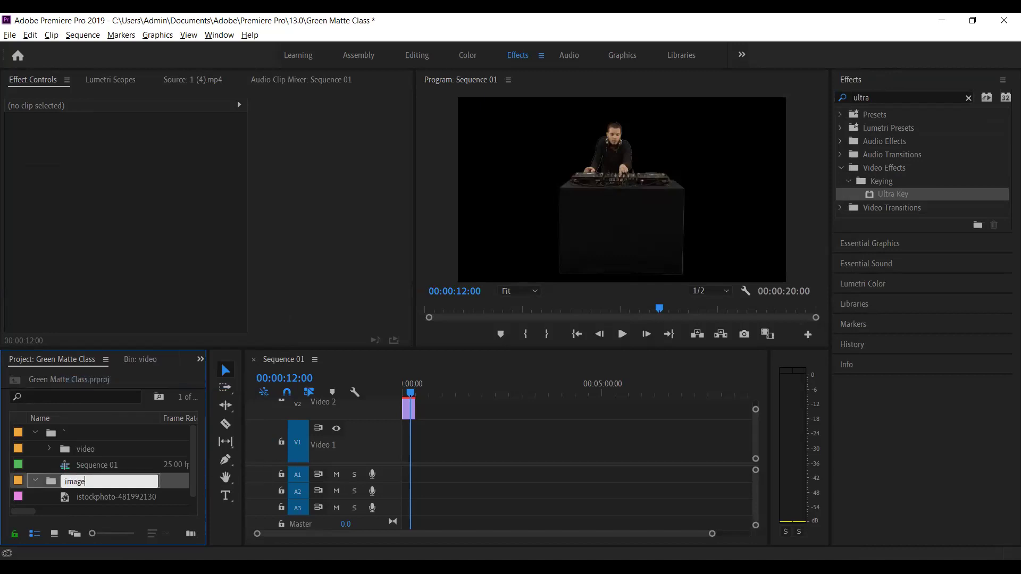
key(Tab)
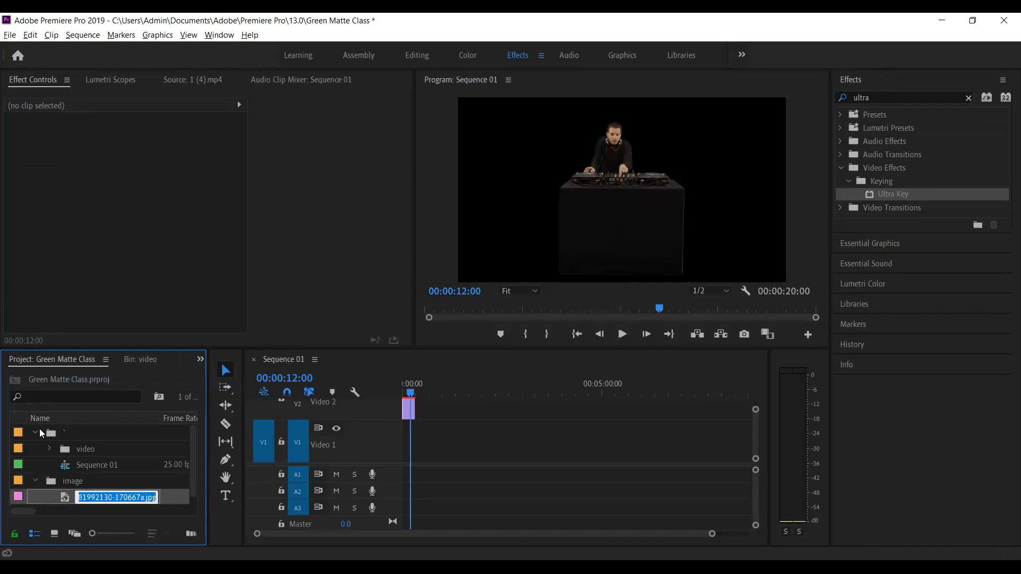
key(Escape)
Step: Move the image bin inside the top project folder
click(34, 431)
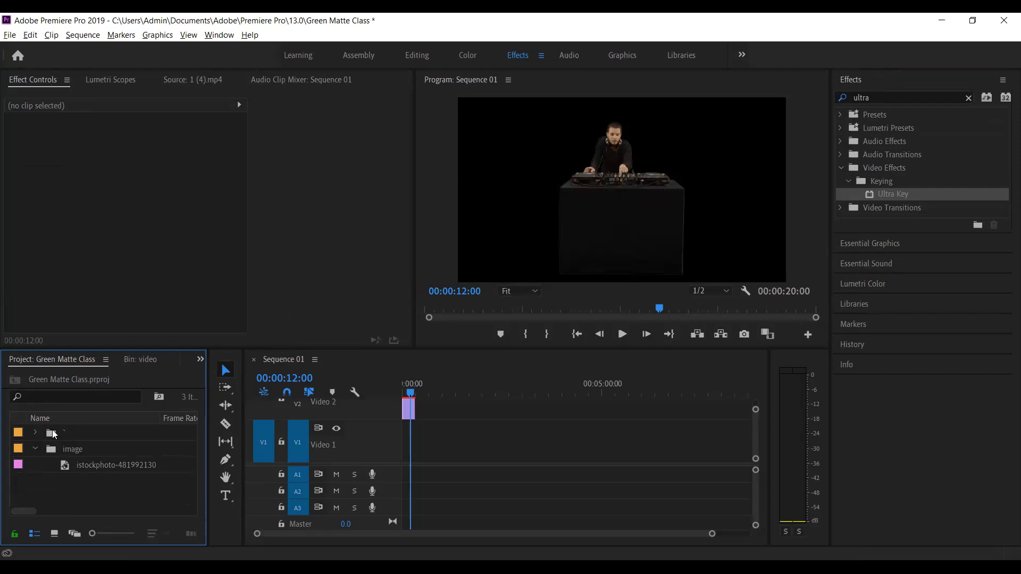
click(52, 431)
click(35, 431)
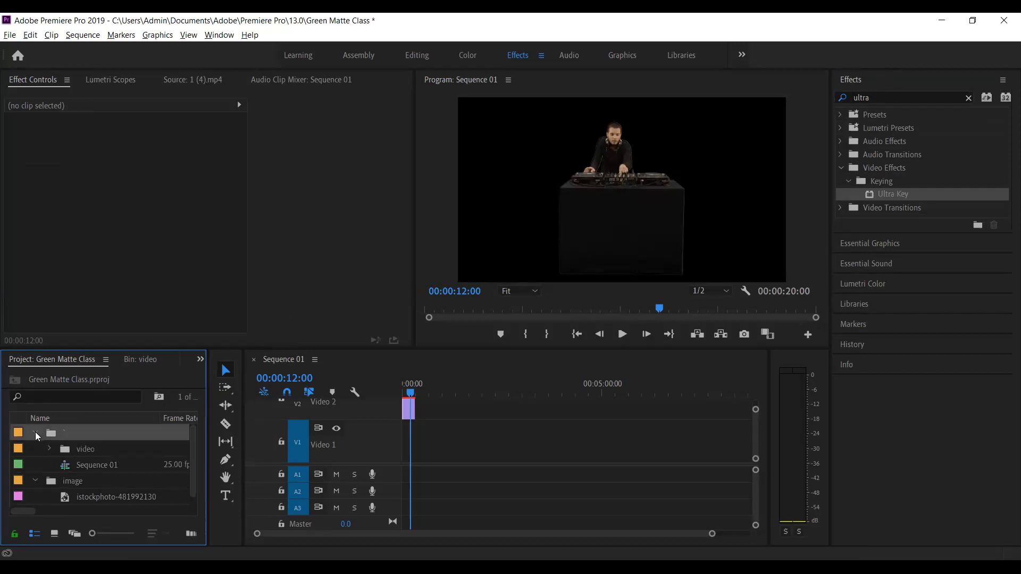
click(35, 431)
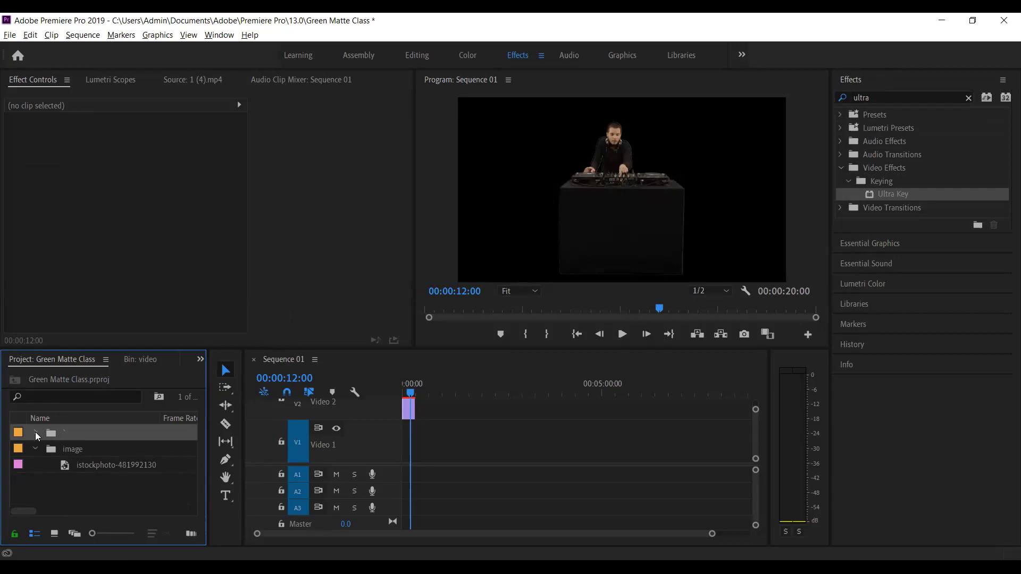
click(33, 449)
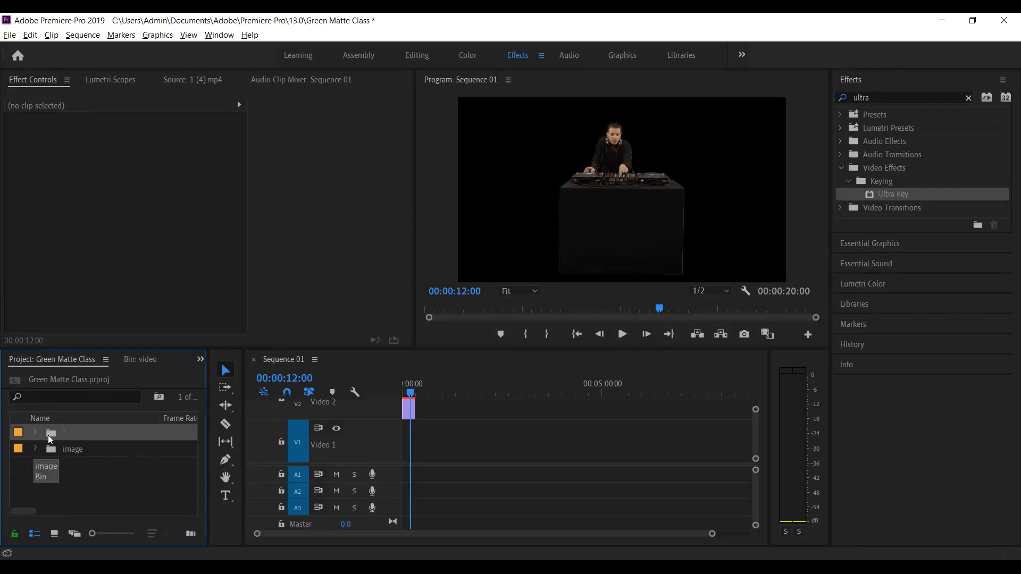
click(138, 359)
click(60, 365)
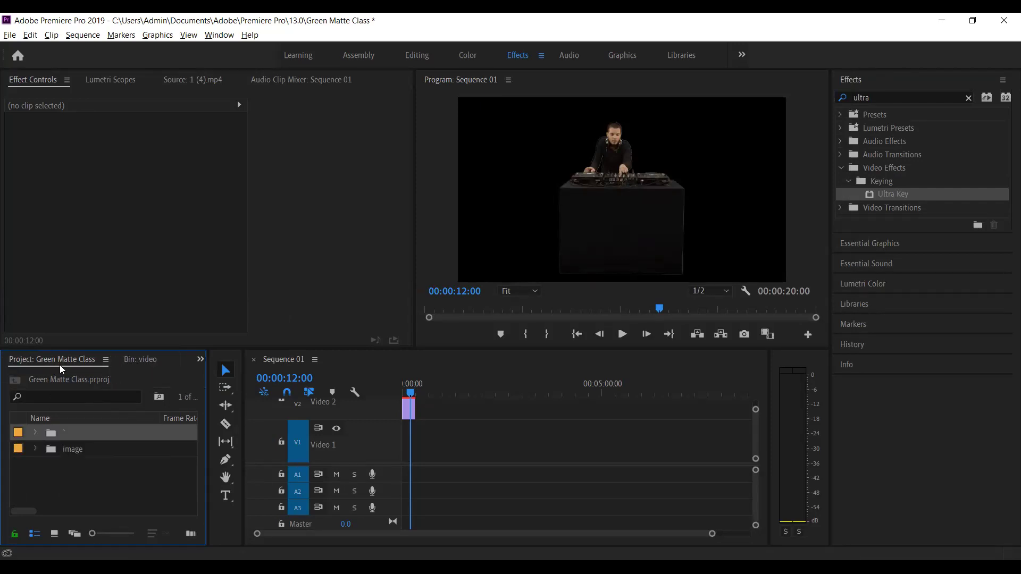
click(35, 432)
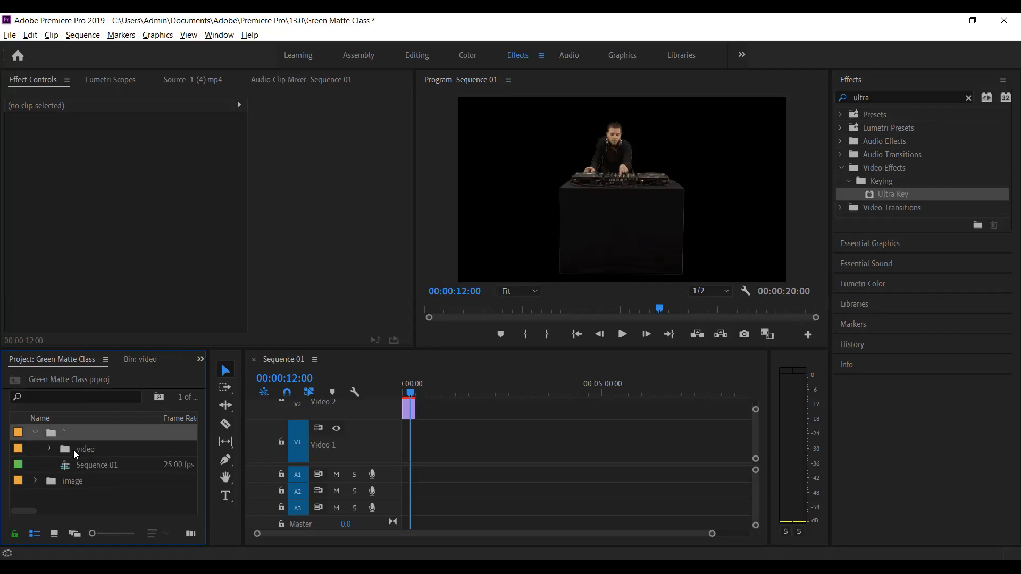
click(55, 481)
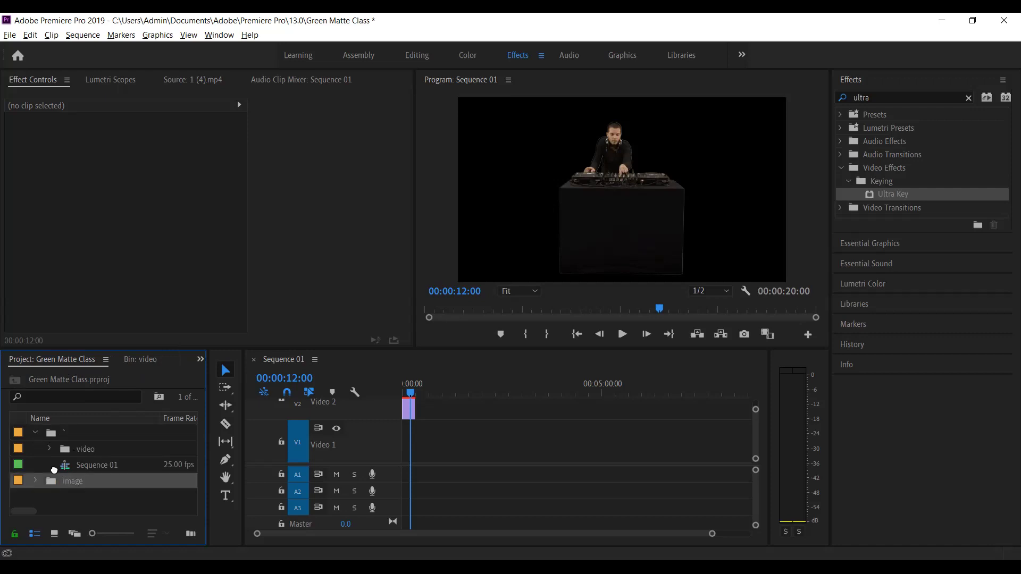
click(31, 432)
Step: Rename the top folder to 'Bin' and expand it to show its contents
click(49, 432)
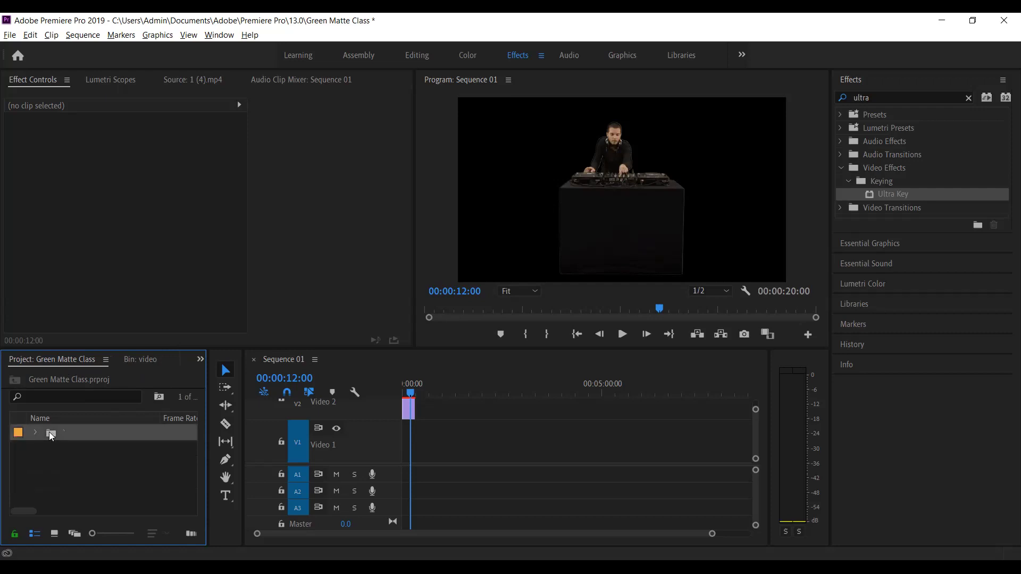
right_click(49, 432)
click(88, 332)
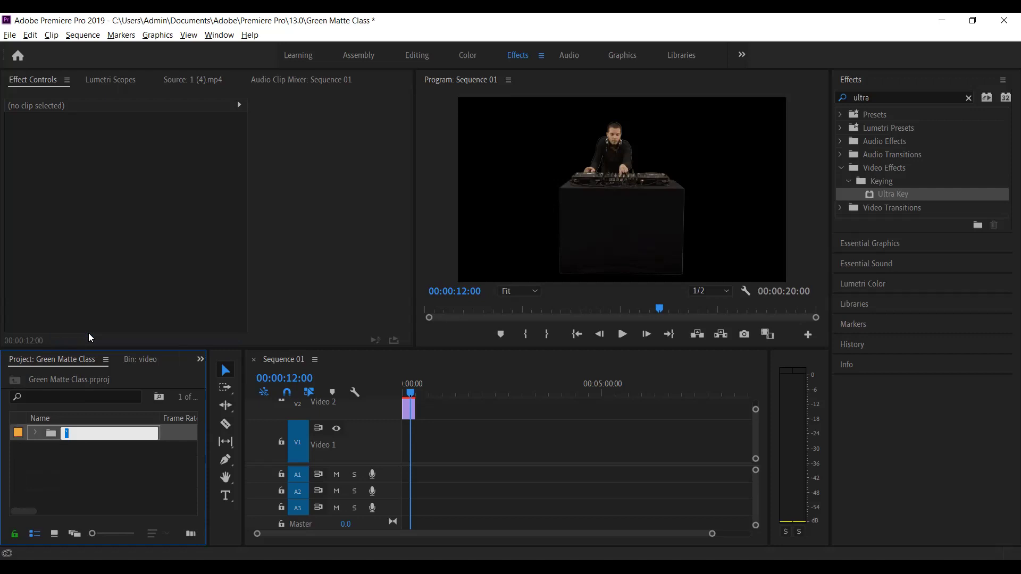
text(Bin)
key(Return)
click(73, 478)
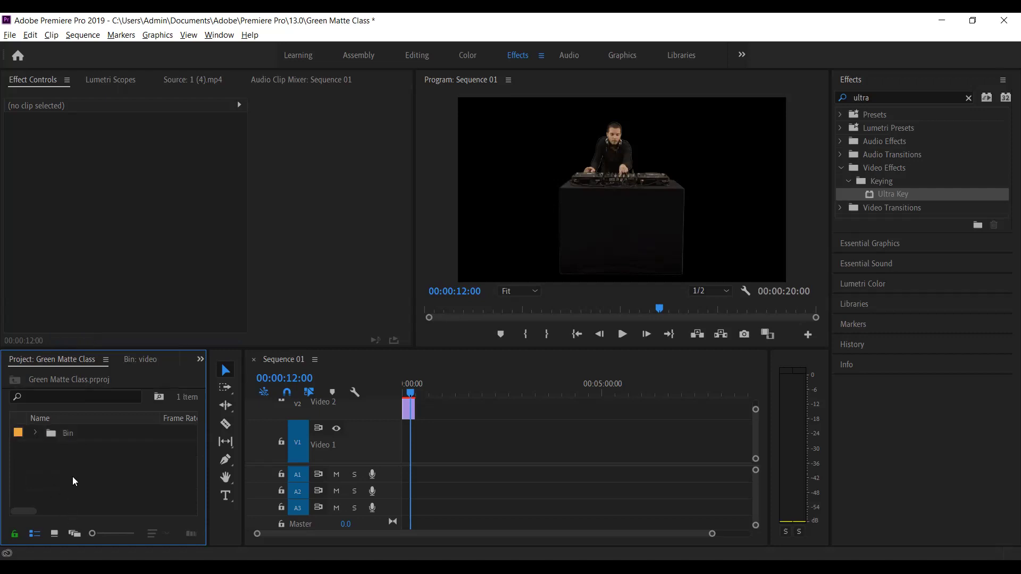
click(36, 433)
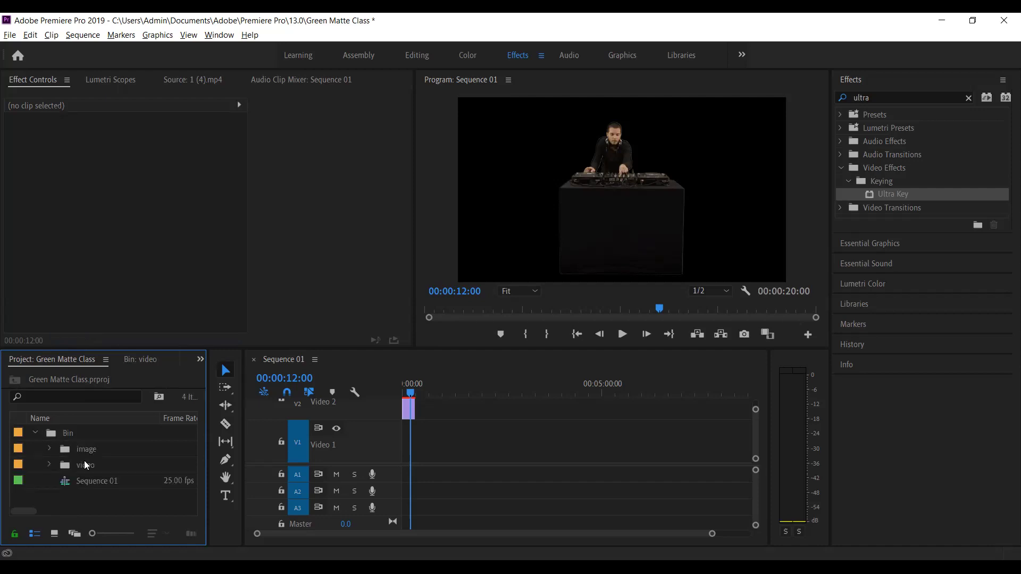
Step: Place the concert crowd photo on Video 1 and put the playhead on it
click(52, 449)
drag(109, 465, 454, 446)
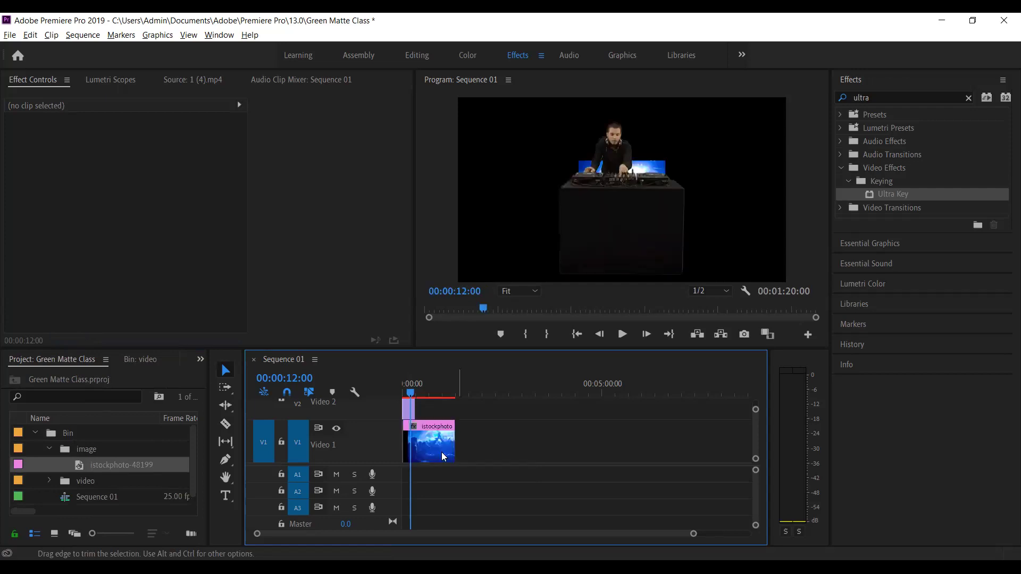
click(421, 454)
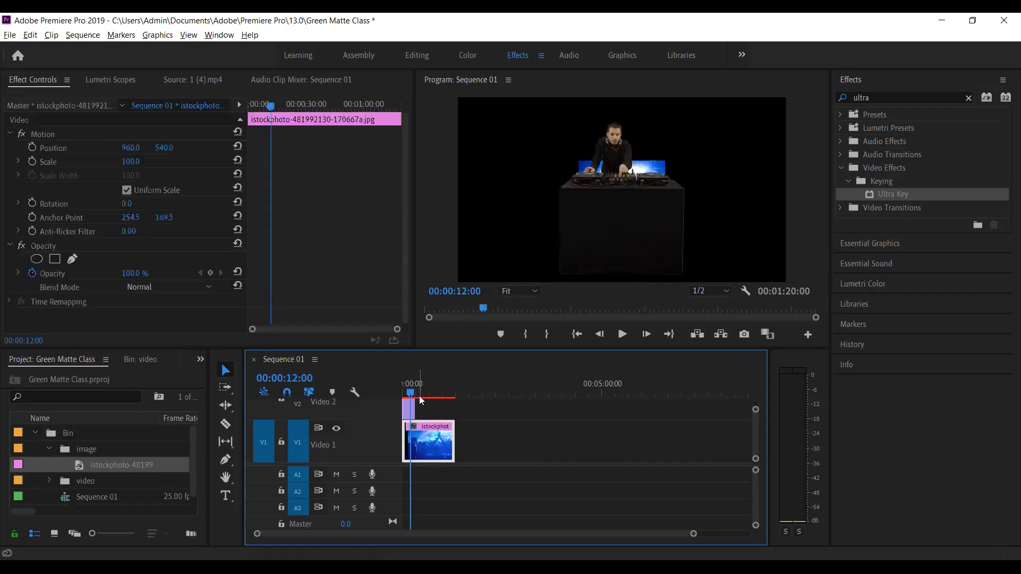
drag(416, 394, 403, 394)
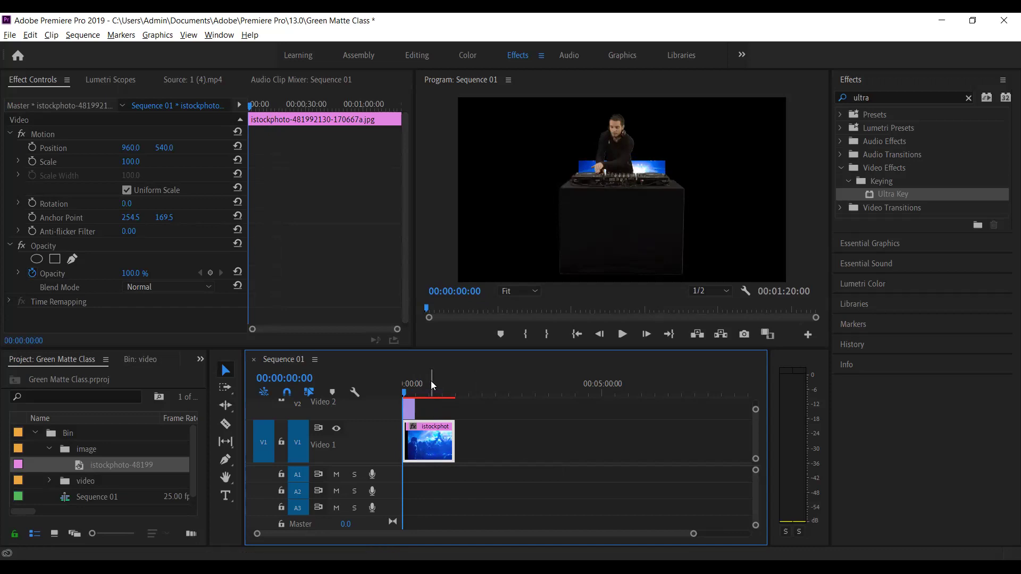
click(428, 453)
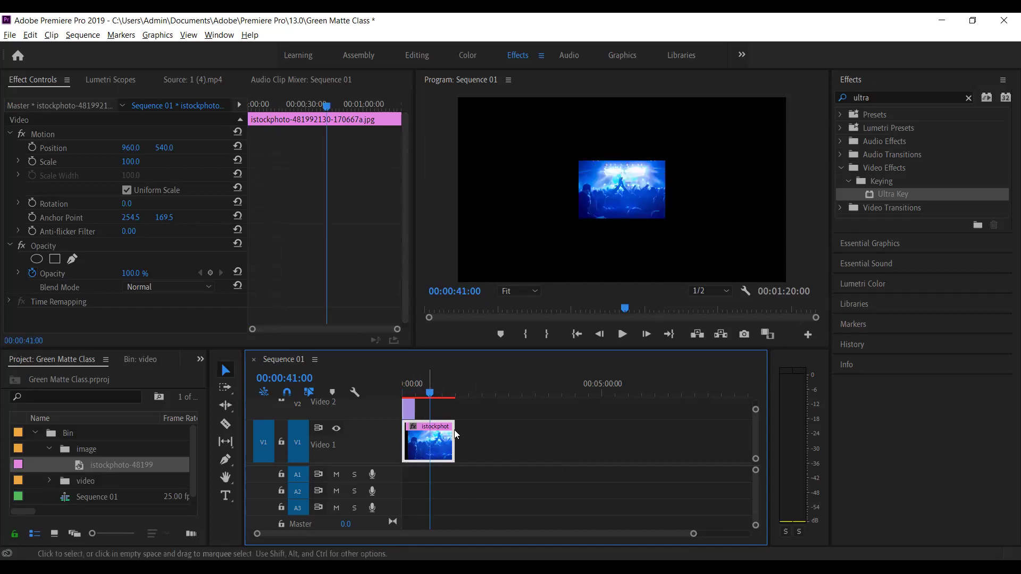
Step: Scale the crowd photo to fill the frame at 119.6 and return to the sequence start
right_click(427, 449)
click(451, 423)
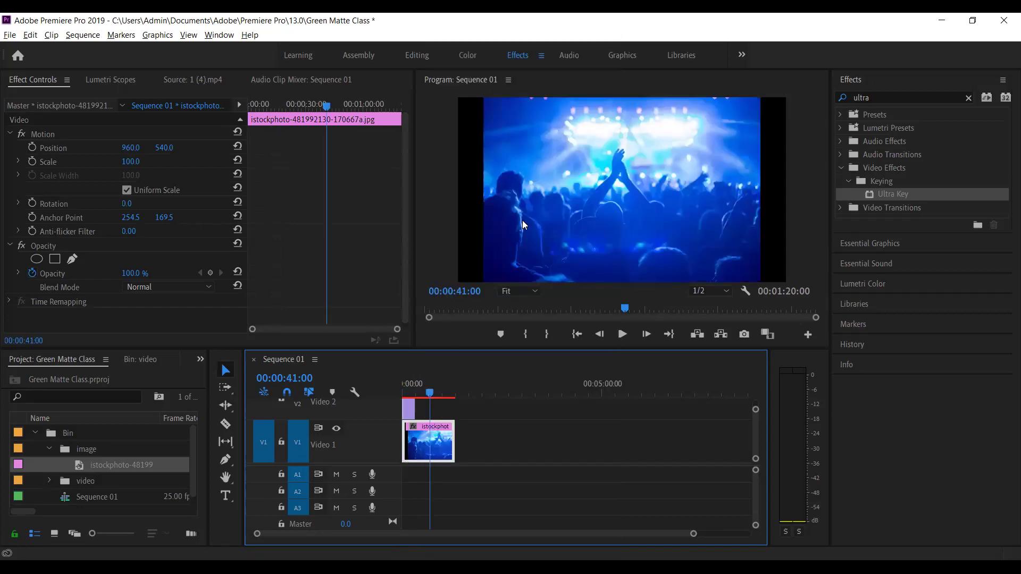
click(523, 221)
drag(486, 190, 457, 190)
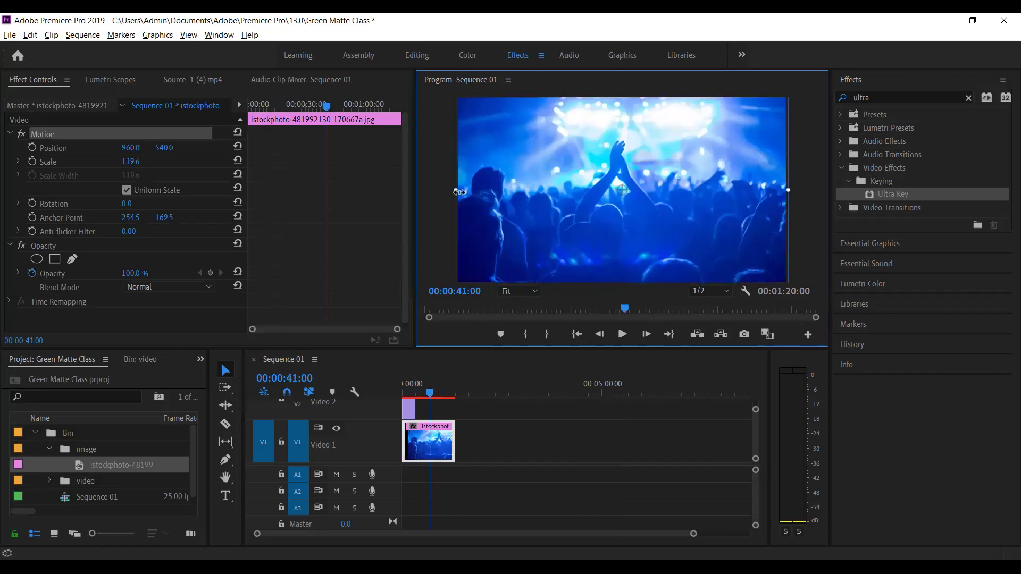
click(435, 214)
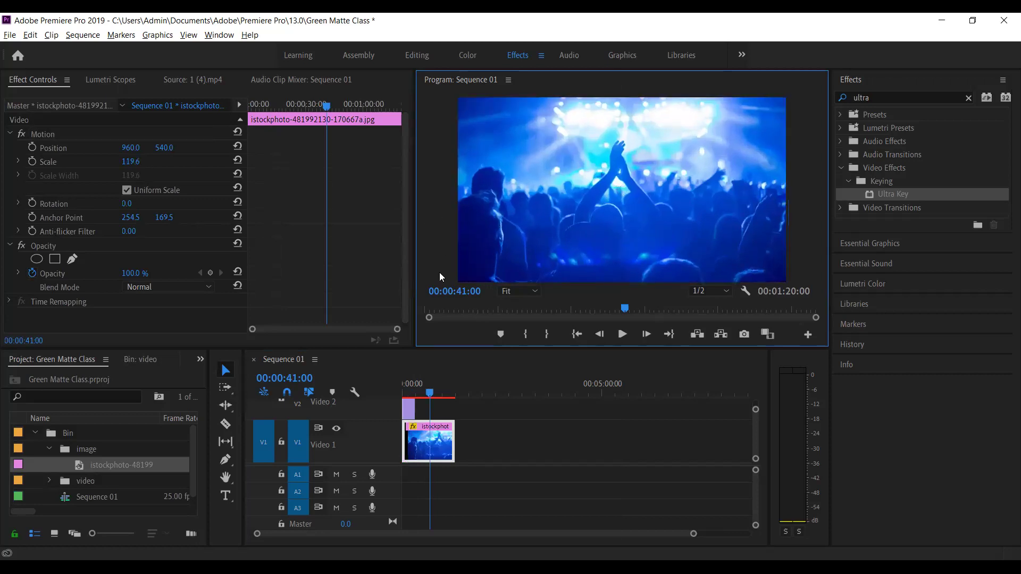
click(430, 393)
key(Home)
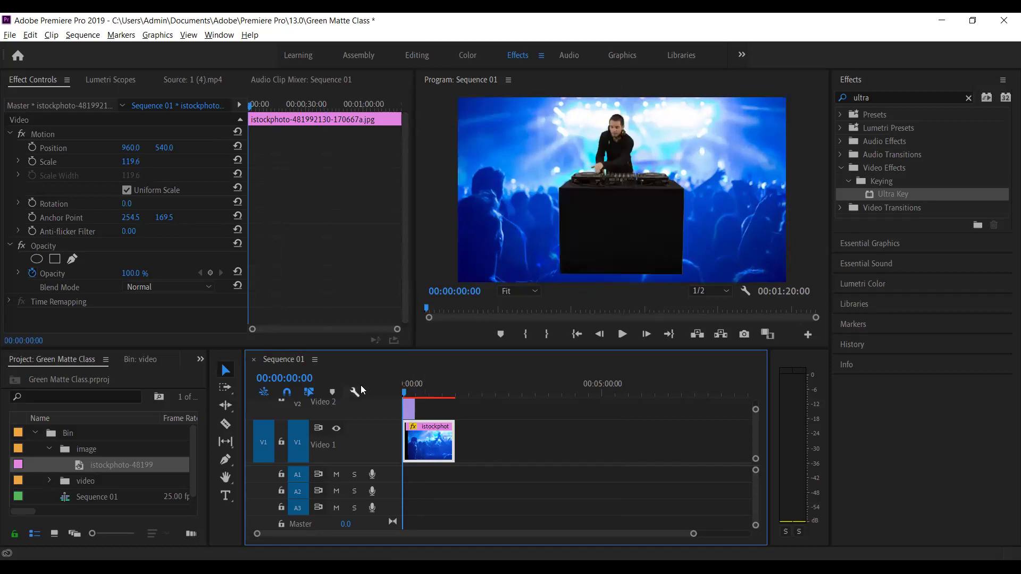
Step: Enlarge the keyed DJ clip and shift it slightly lower in the frame
click(611, 240)
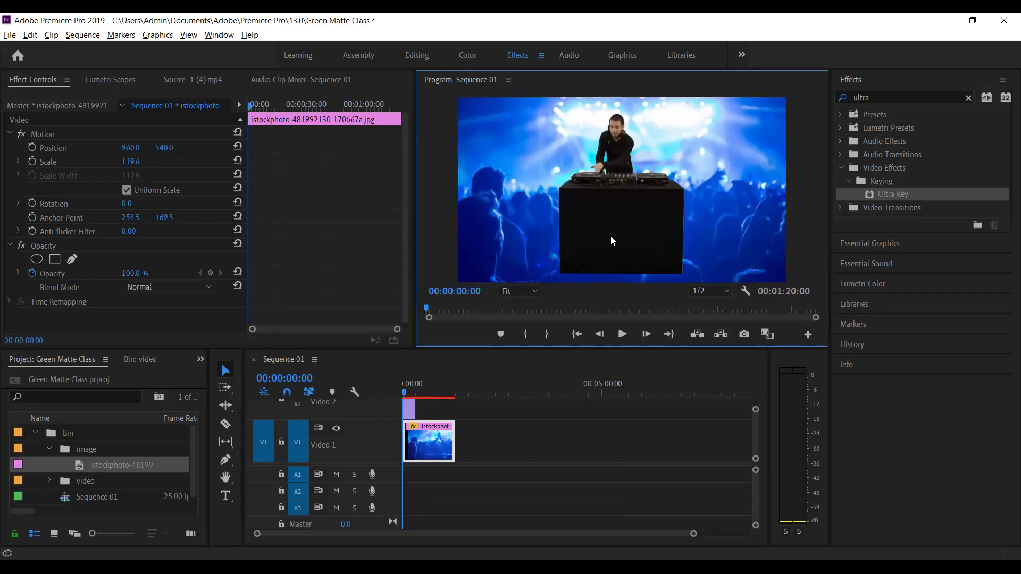
click(411, 394)
click(647, 232)
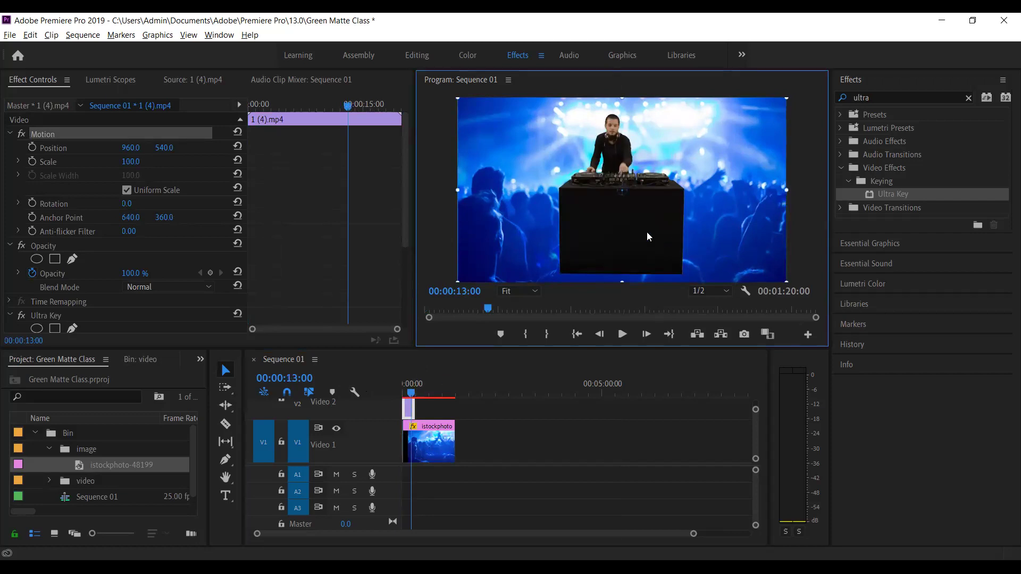
mouse_move(460, 187)
mouse_down()
mouse_move(437, 184)
mouse_move(456, 191)
mouse_up()
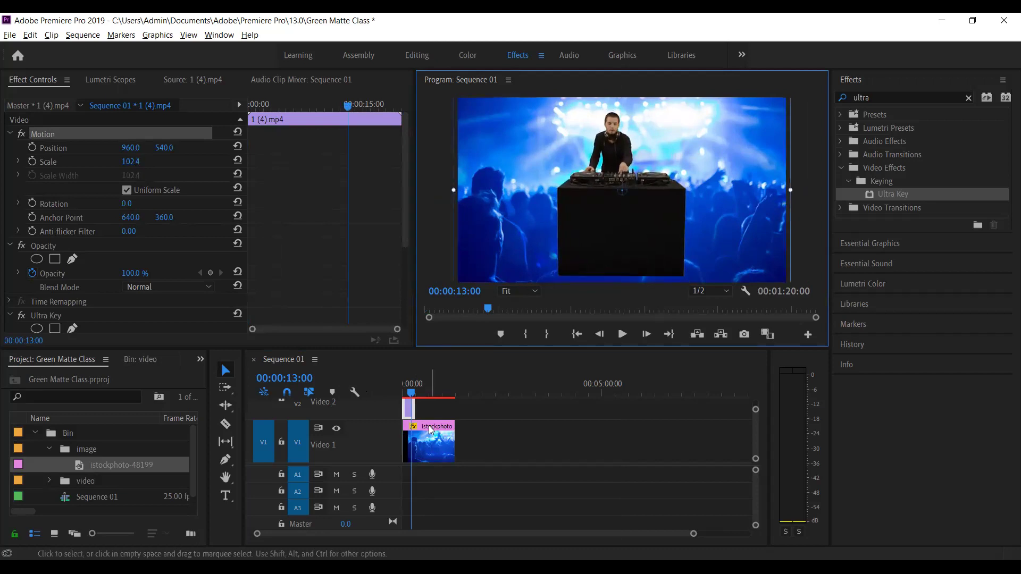
click(409, 394)
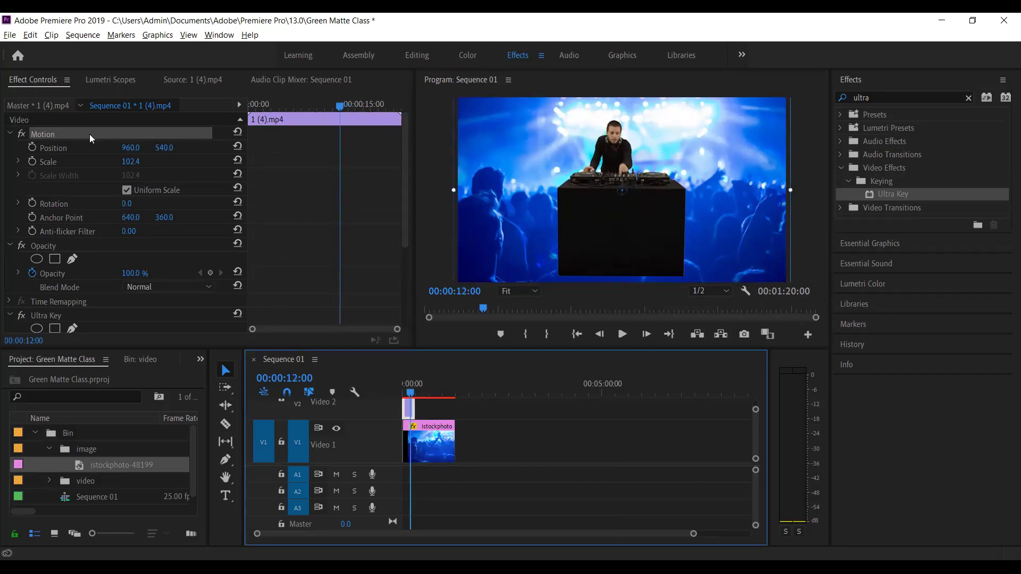
drag(126, 162, 133, 162)
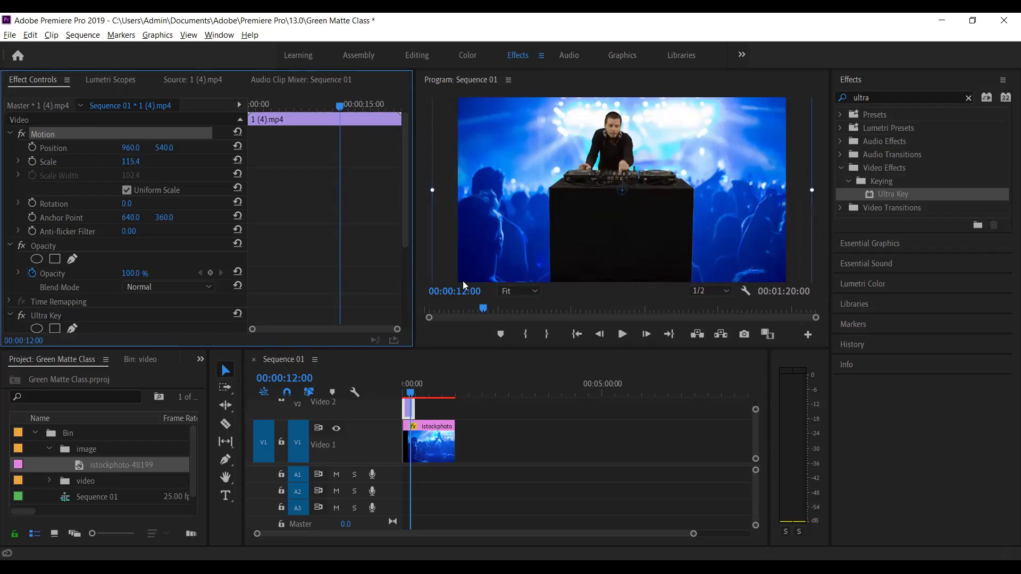
drag(603, 227, 603, 233)
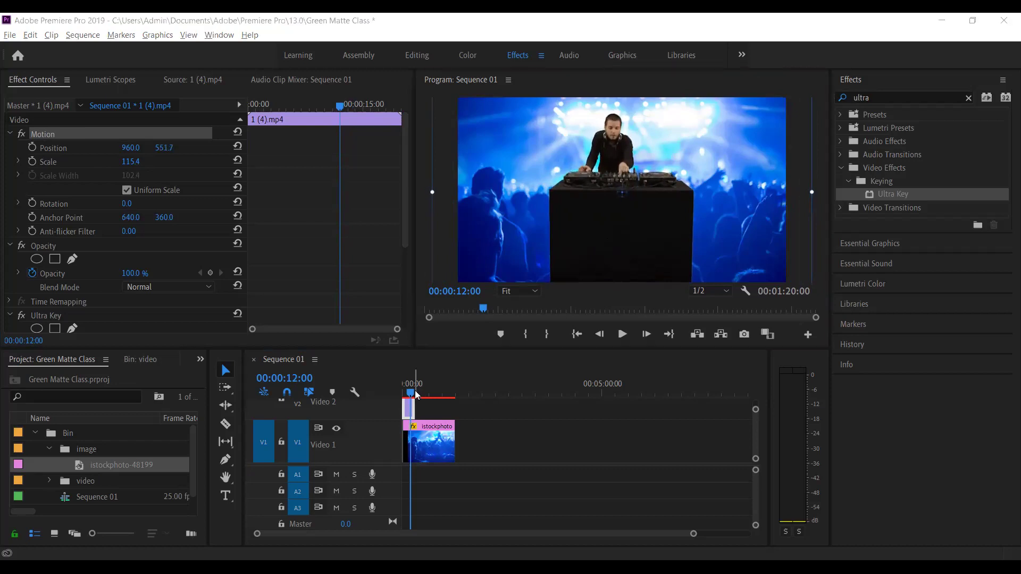
Step: Play from the start and fine-tune the DJ to Scale 102.4 and Position 960, 619.7
drag(416, 395, 372, 391)
key(space)
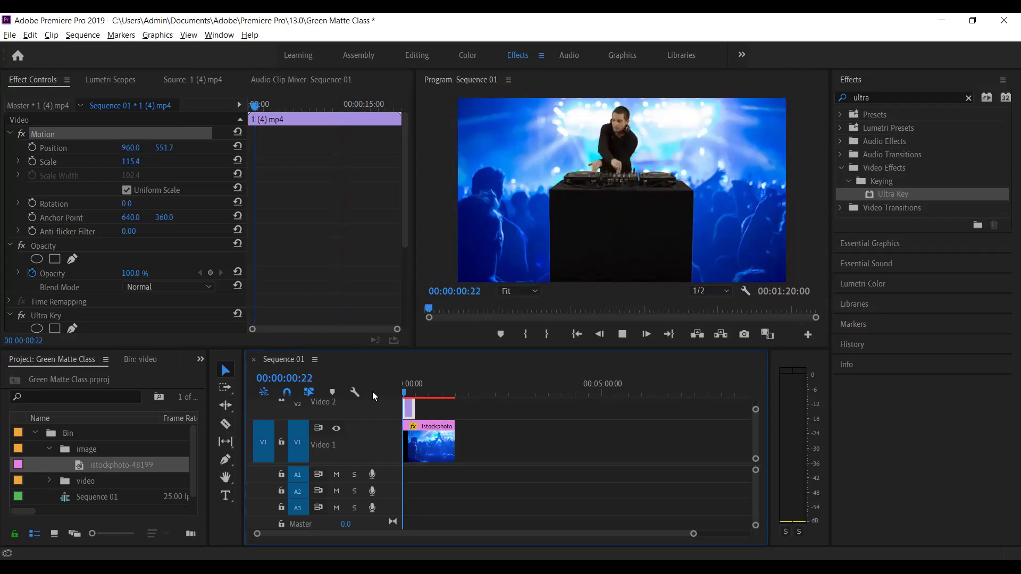
click(560, 219)
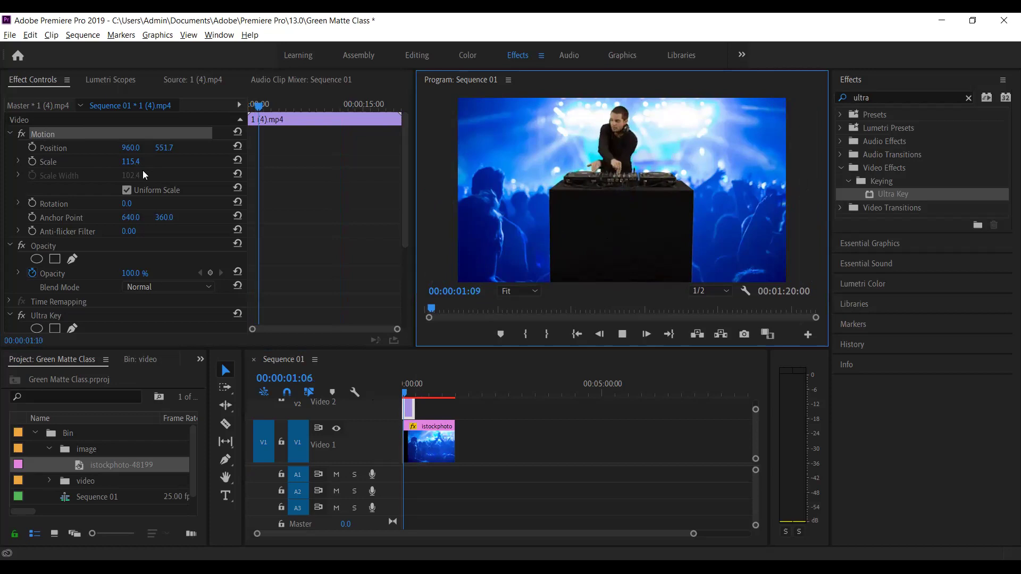
mouse_move(127, 162)
mouse_down()
mouse_move(137, 162)
mouse_move(127, 162)
mouse_up()
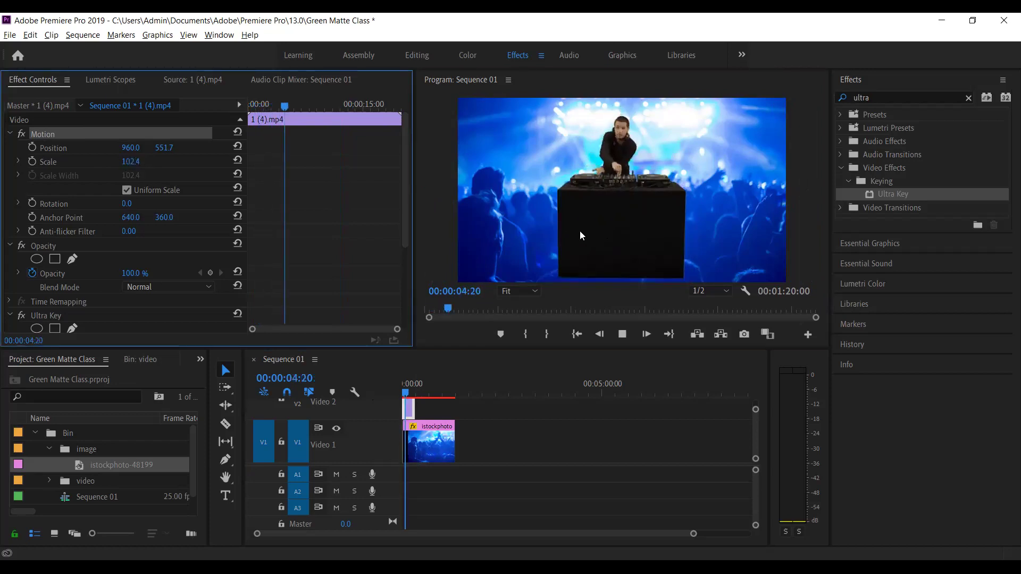
click(583, 258)
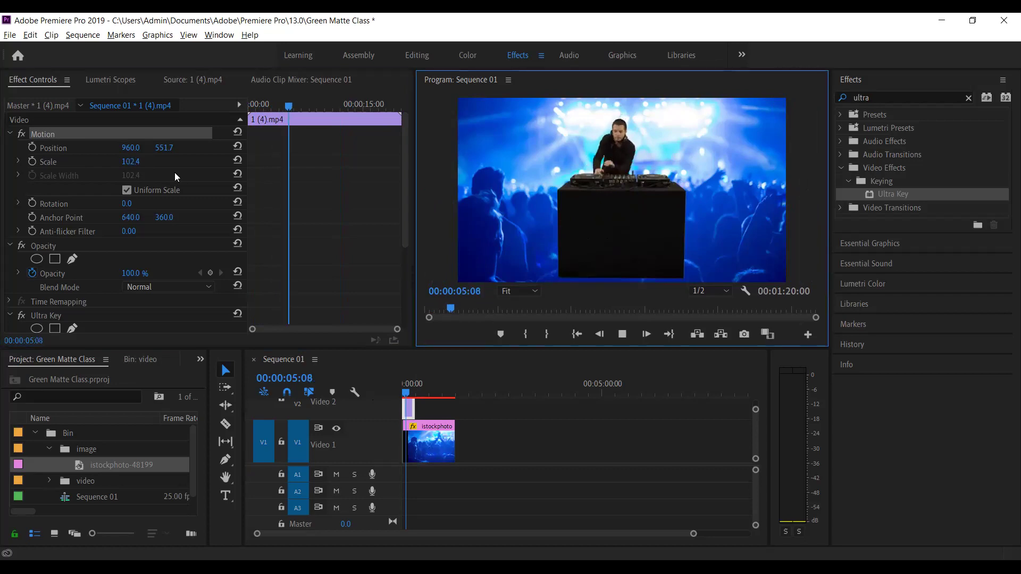
mouse_move(160, 153)
mouse_down()
mouse_move(149, 153)
mouse_move(197, 153)
mouse_move(170, 148)
mouse_up()
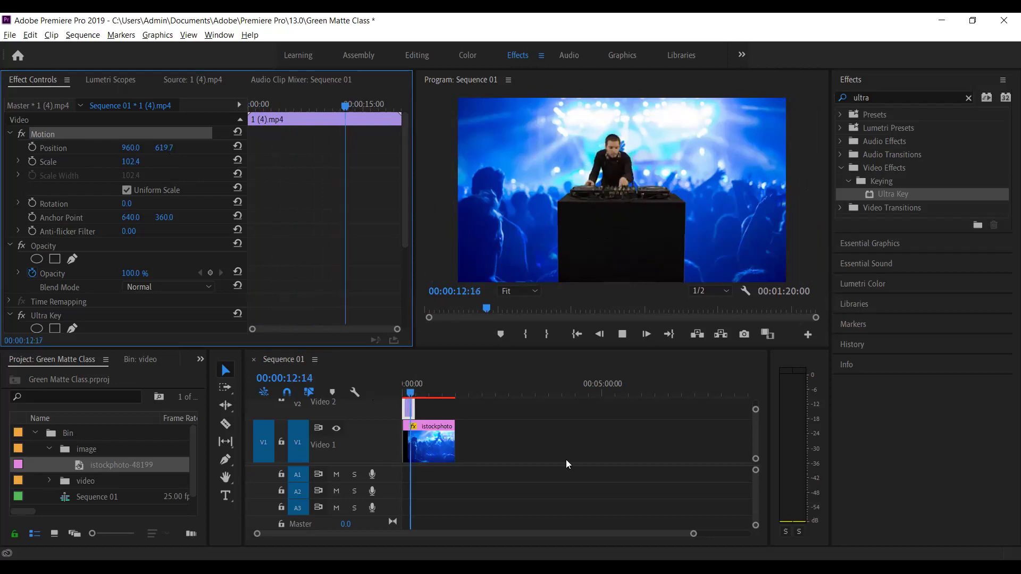
Step: Stop playback at the start, deselect the DJ clip and expand the video folder to list 1 (4).mp4
click(370, 394)
key(Home)
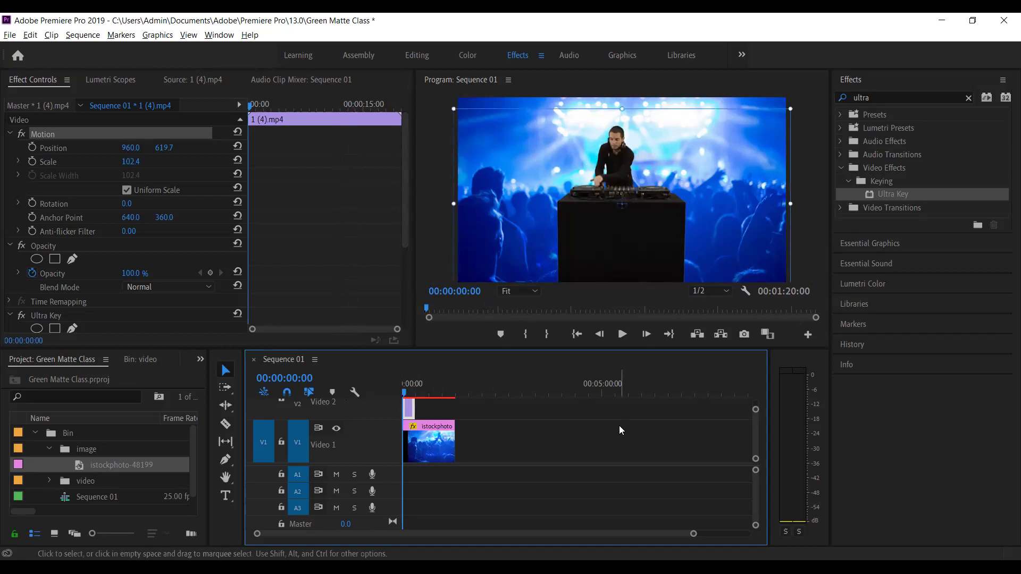
click(571, 409)
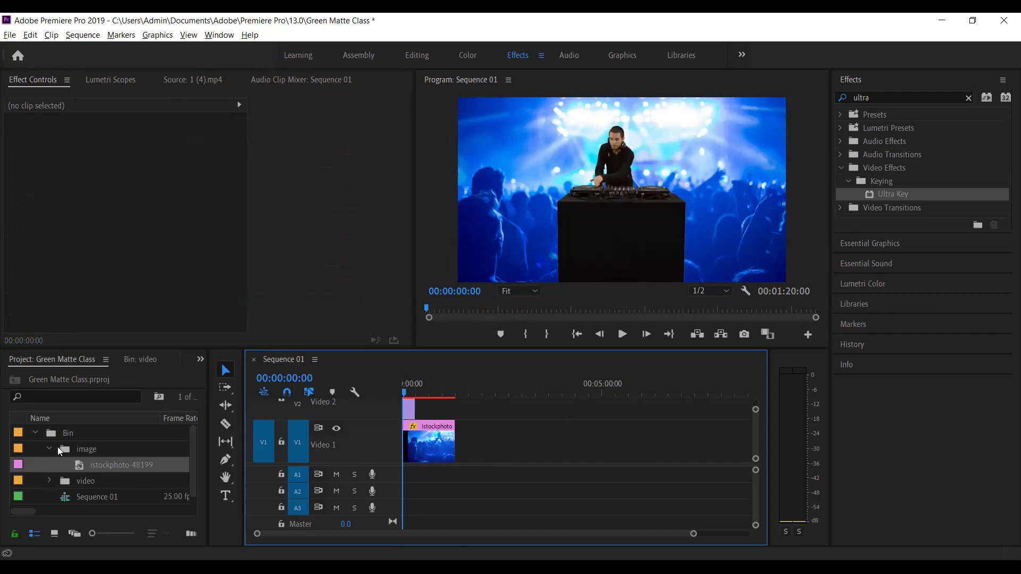
click(49, 480)
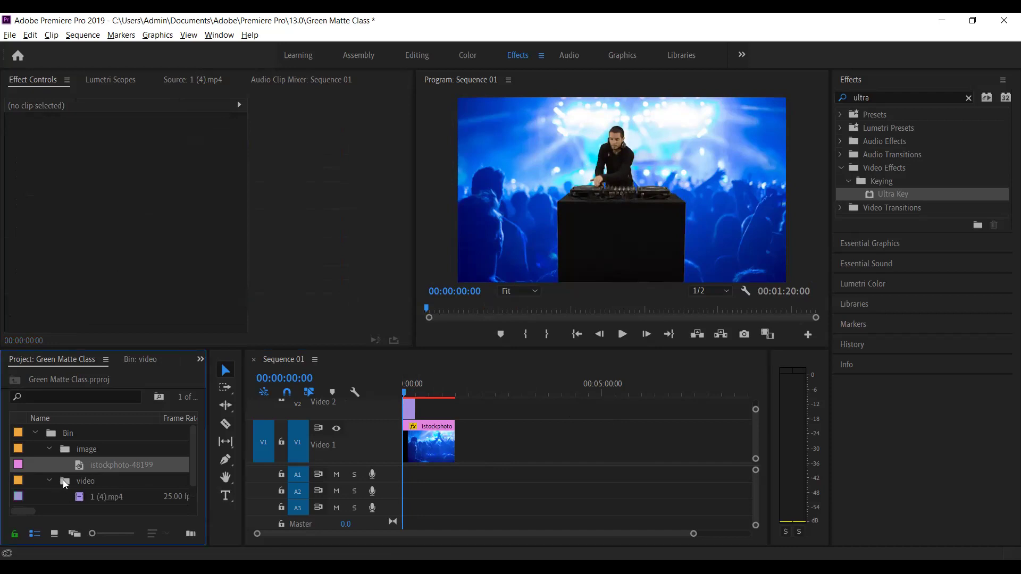
drag(192, 479, 191, 494)
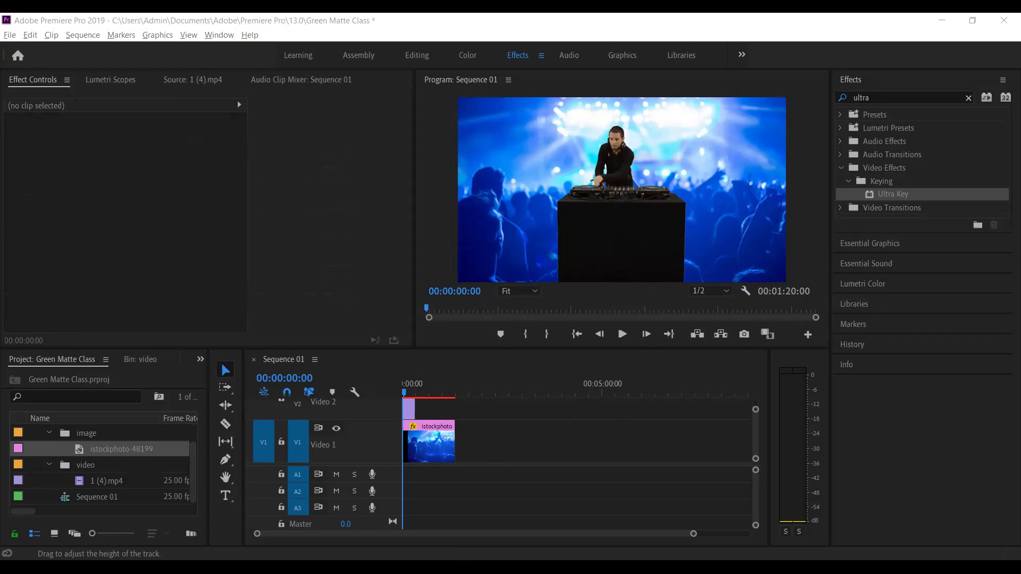
Step: Import the 1 (7).mp4 dancers clip into the video folder
click(115, 489)
key(ctrl+v)
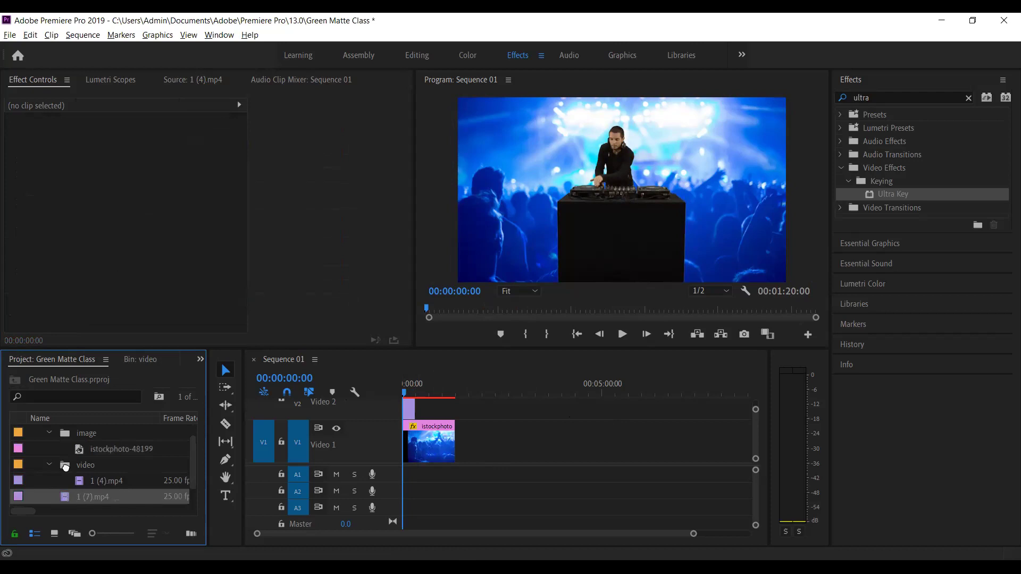
drag(65, 467, 67, 466)
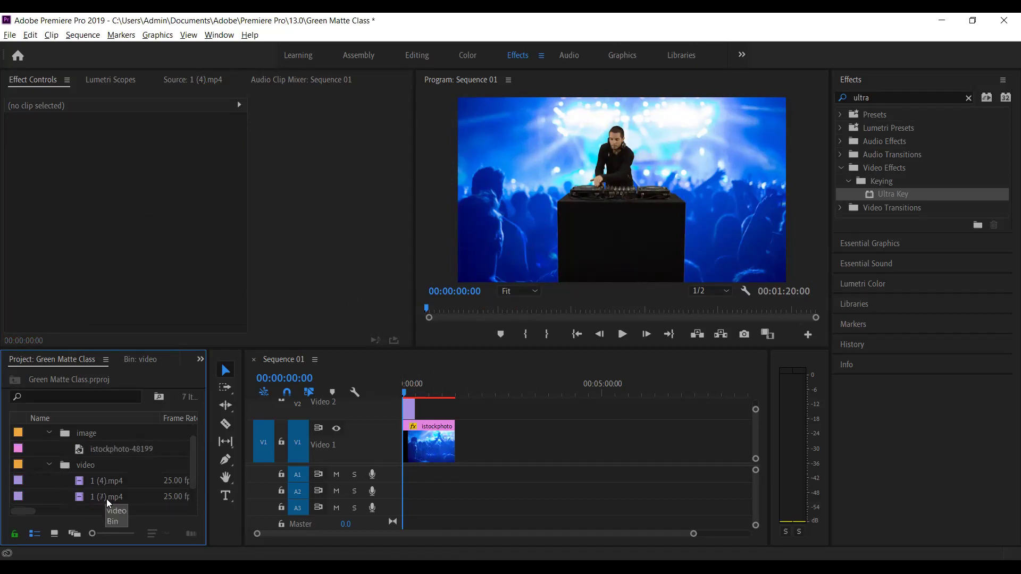
Step: Preview 1 (7).mp4 and place it on track V2 above the crowd
double_click(88, 498)
click(89, 496)
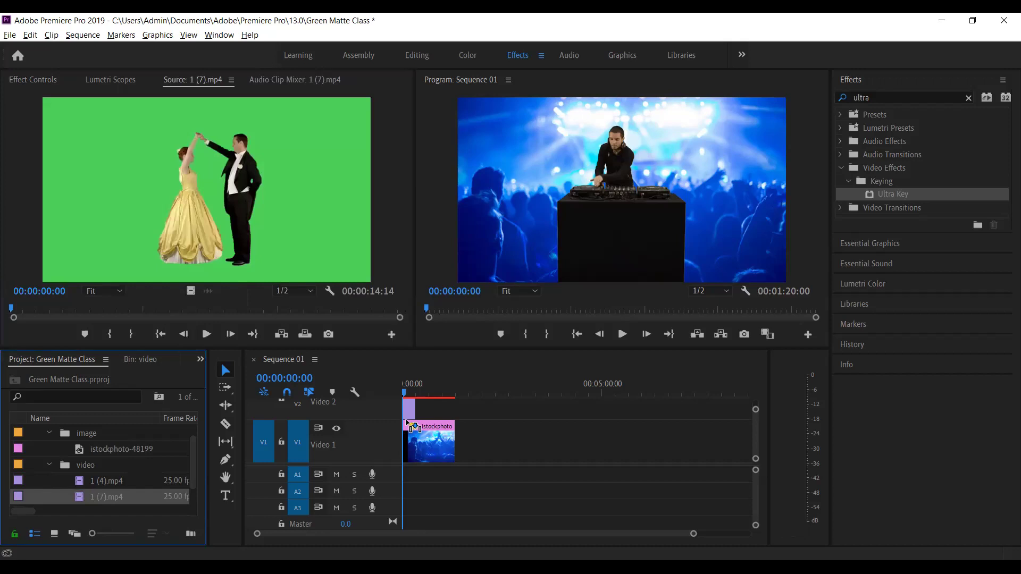
drag(422, 422, 422, 420)
click(421, 394)
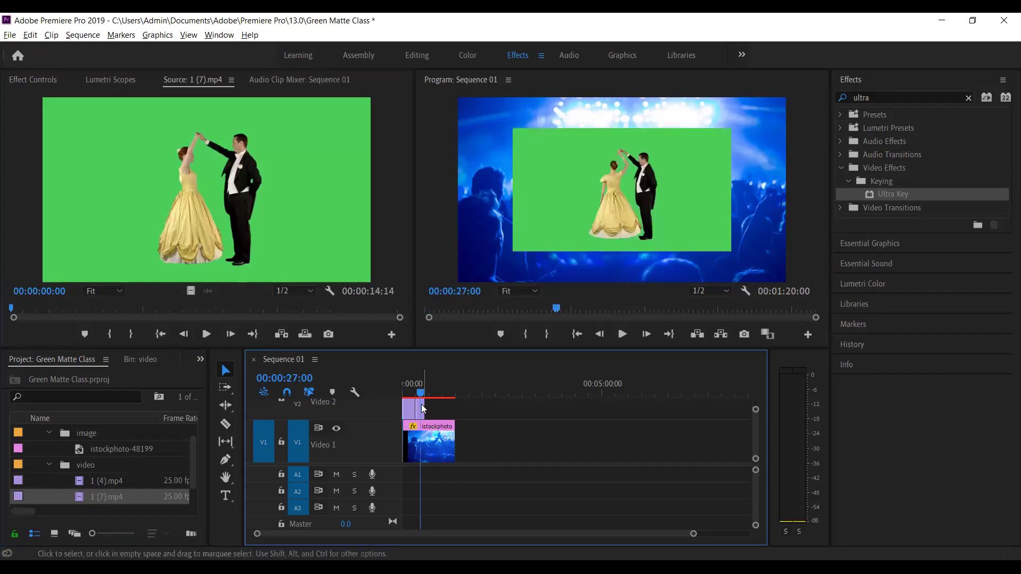
Step: Scale the dancers clip to frame size and apply Ultra Key to it
right_click(423, 408)
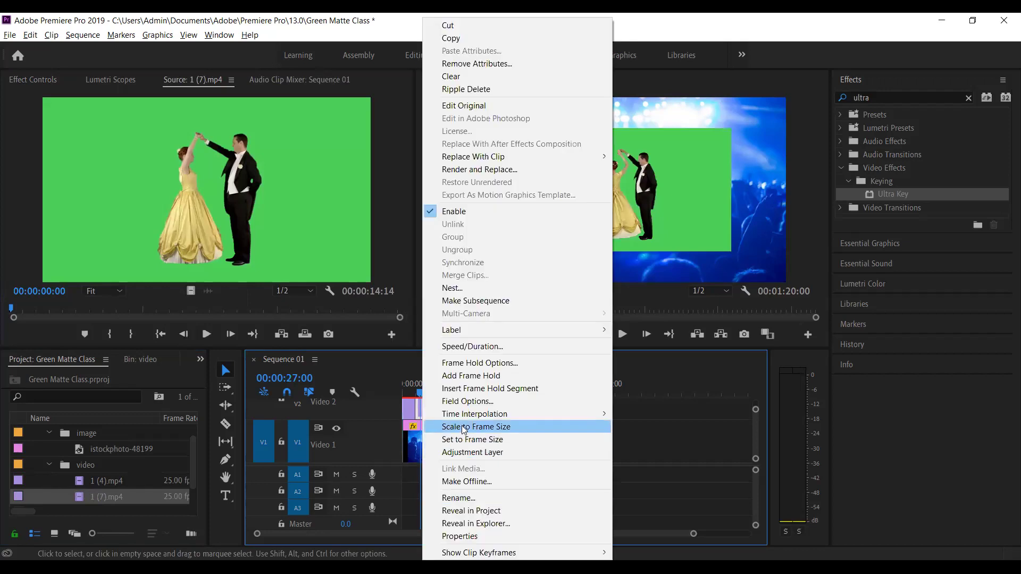
click(464, 428)
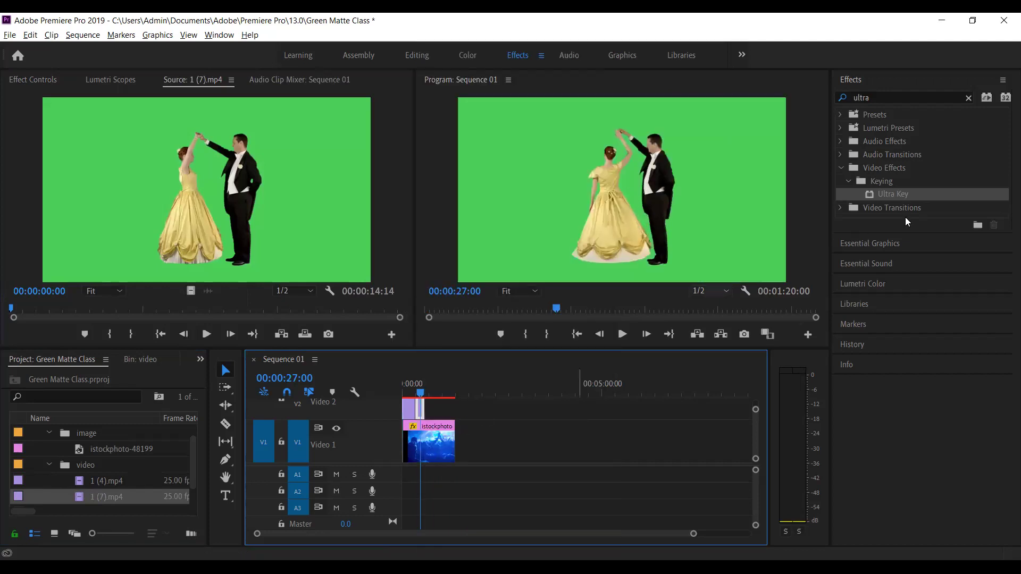
click(899, 195)
drag(898, 196, 423, 414)
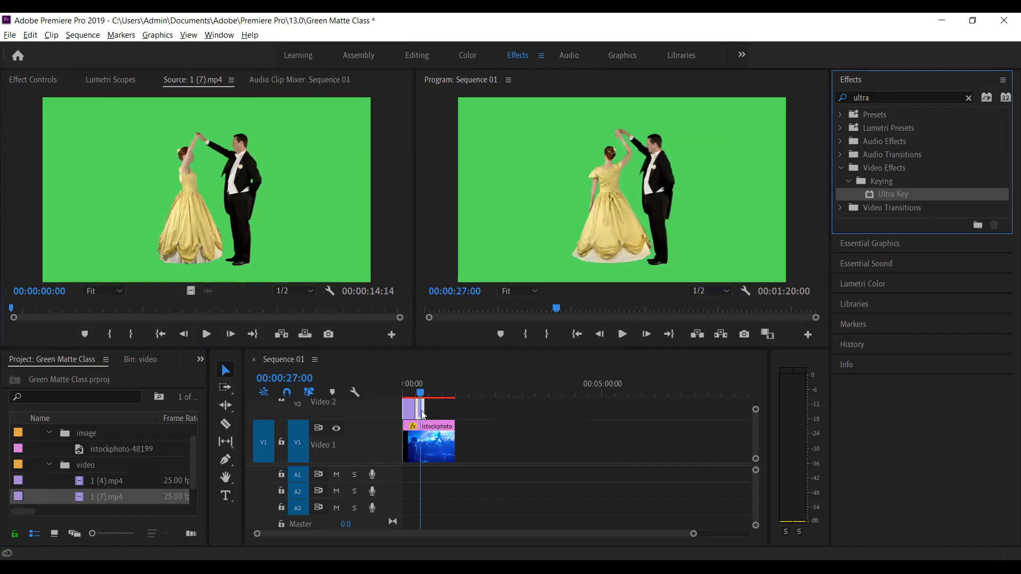
Step: Sample the green screen as the Ultra Key colour in Effect Controls
click(46, 79)
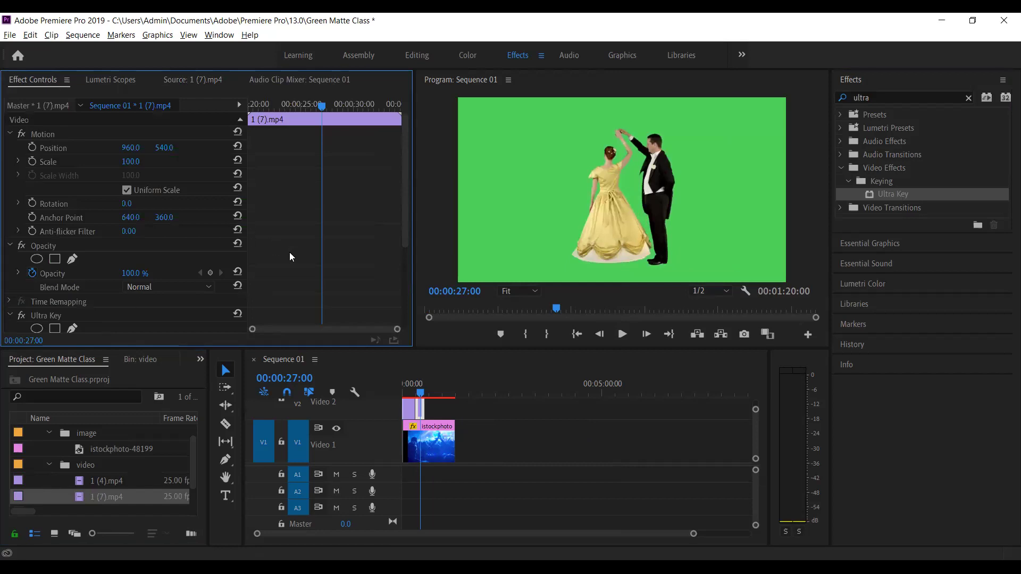
click(405, 269)
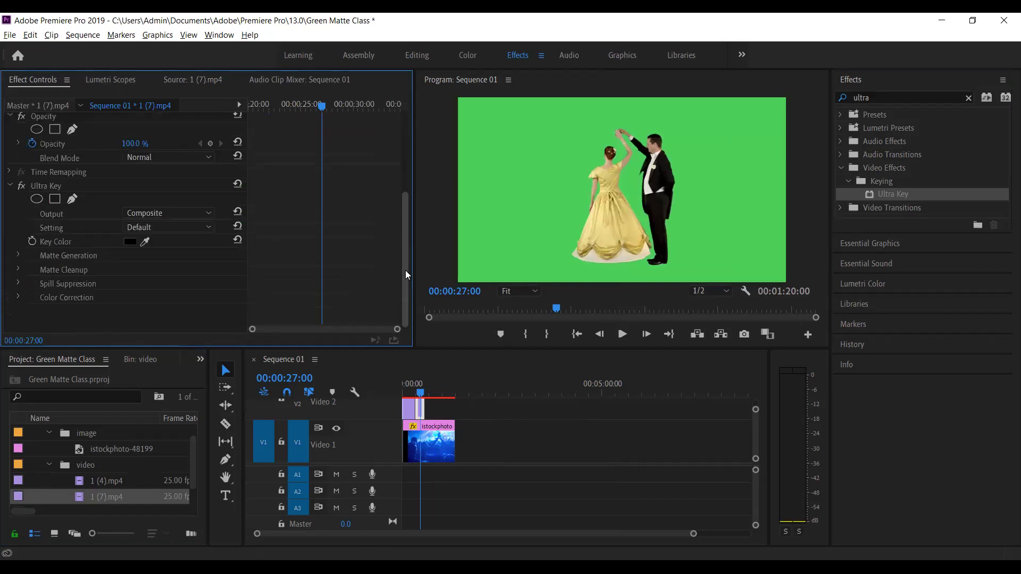
click(144, 242)
click(515, 198)
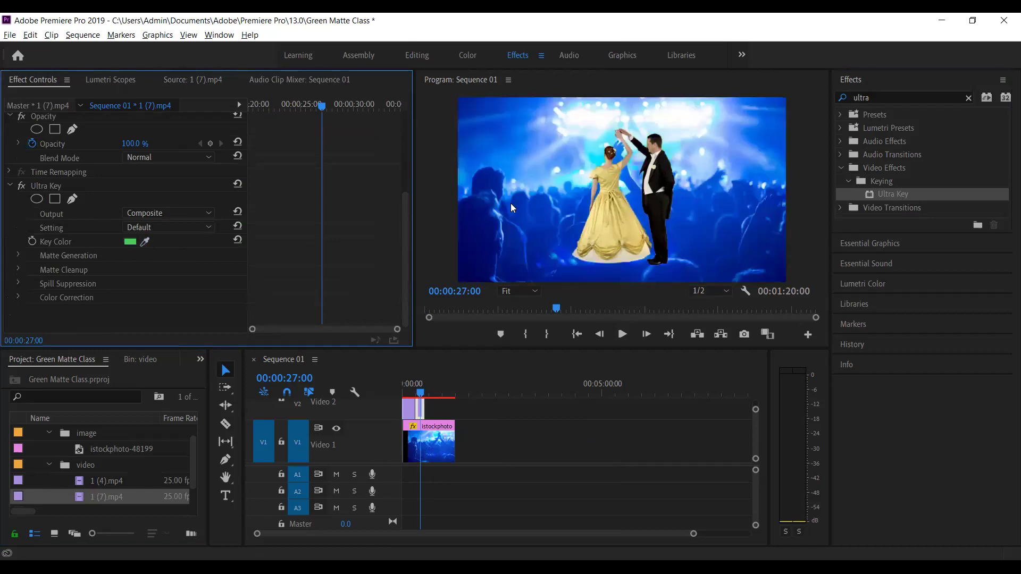
Step: Trim the V1 concert crowd background clip shorter so the couple dances over black
drag(404, 441, 415, 441)
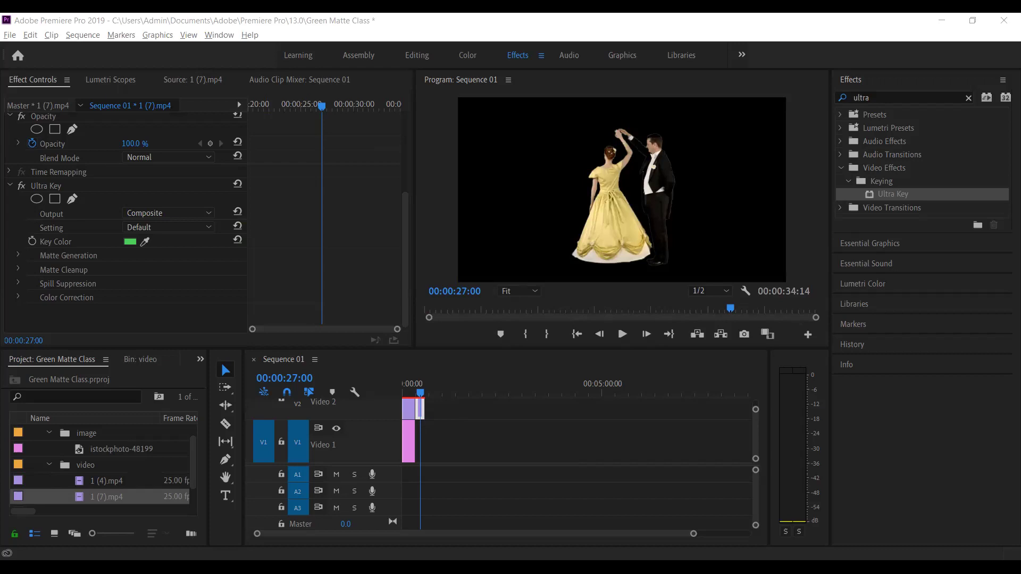
Step: Import the Taj Mahal photo download.jfif into the project with Ctrl+I
click(83, 451)
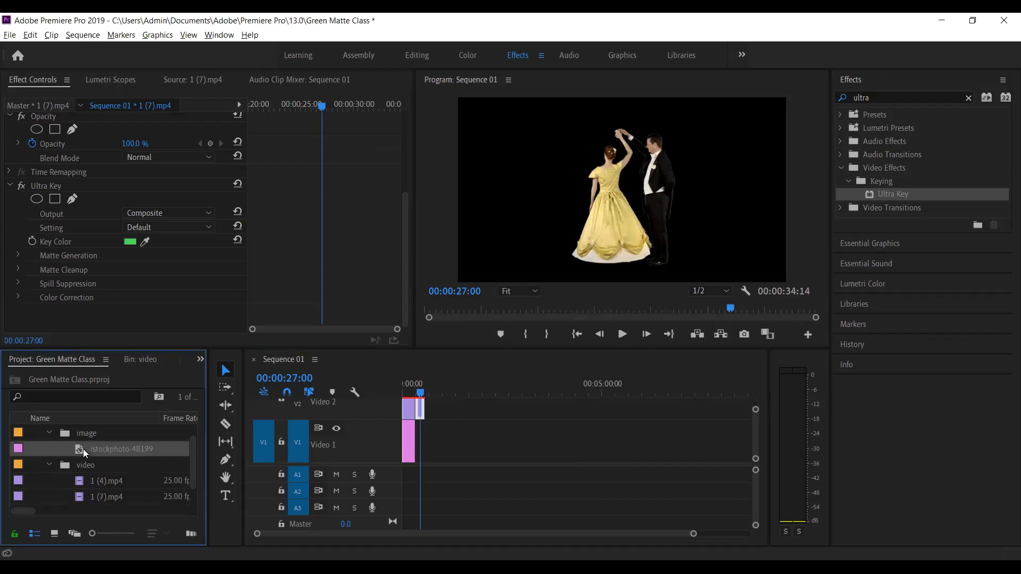
ctrl+click(49, 448)
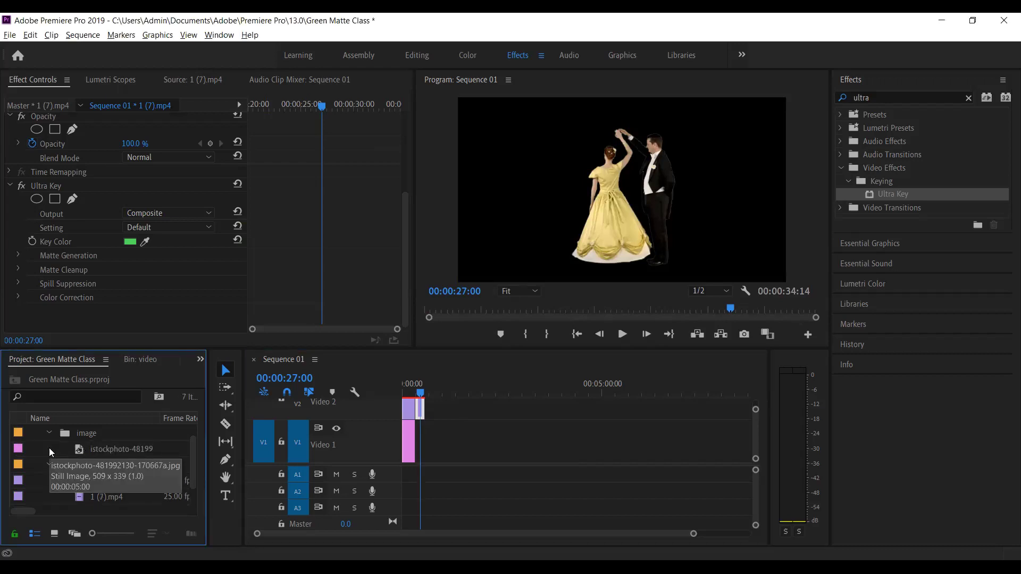
key(ctrl+i)
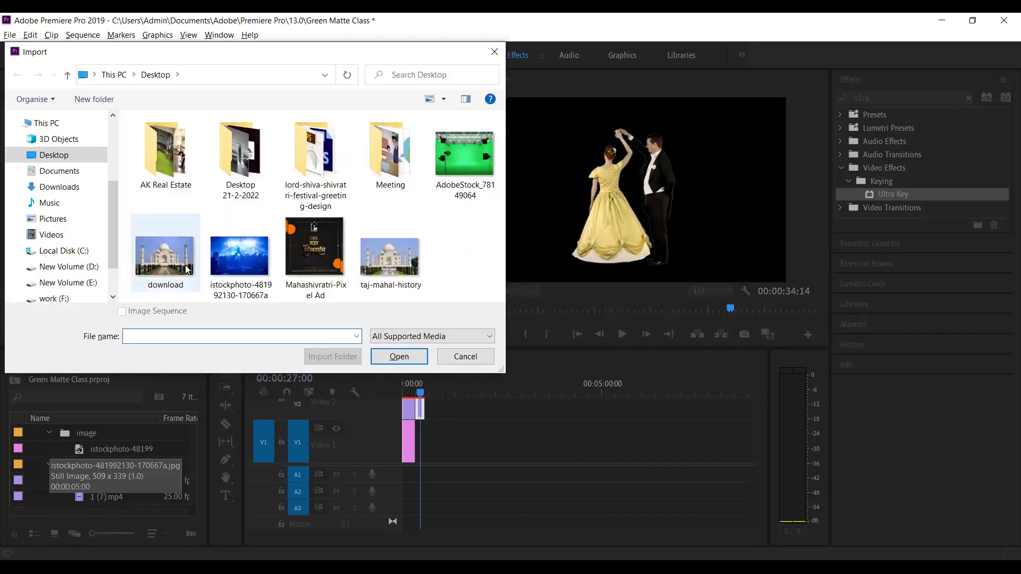
click(187, 270)
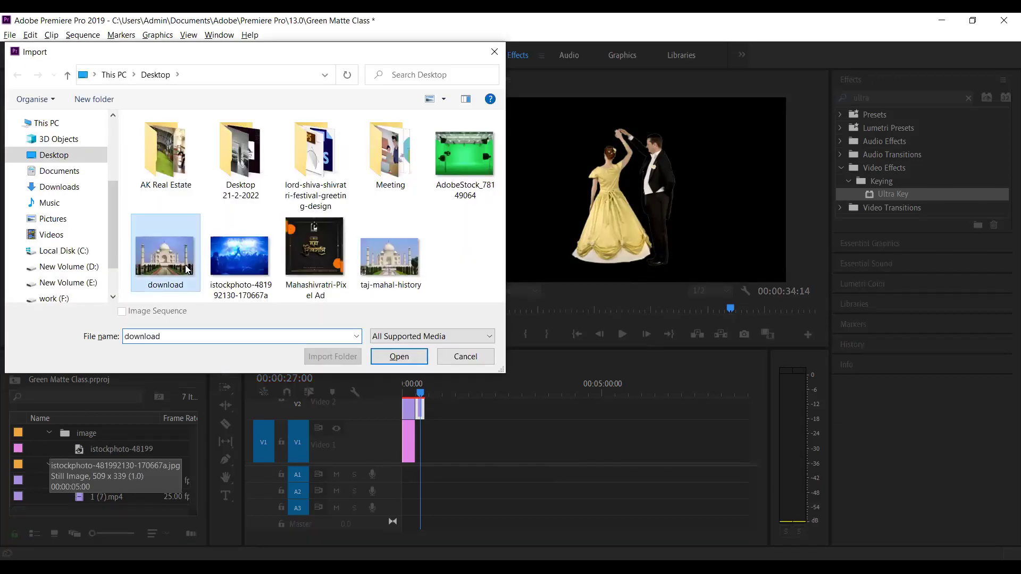
double_click(188, 270)
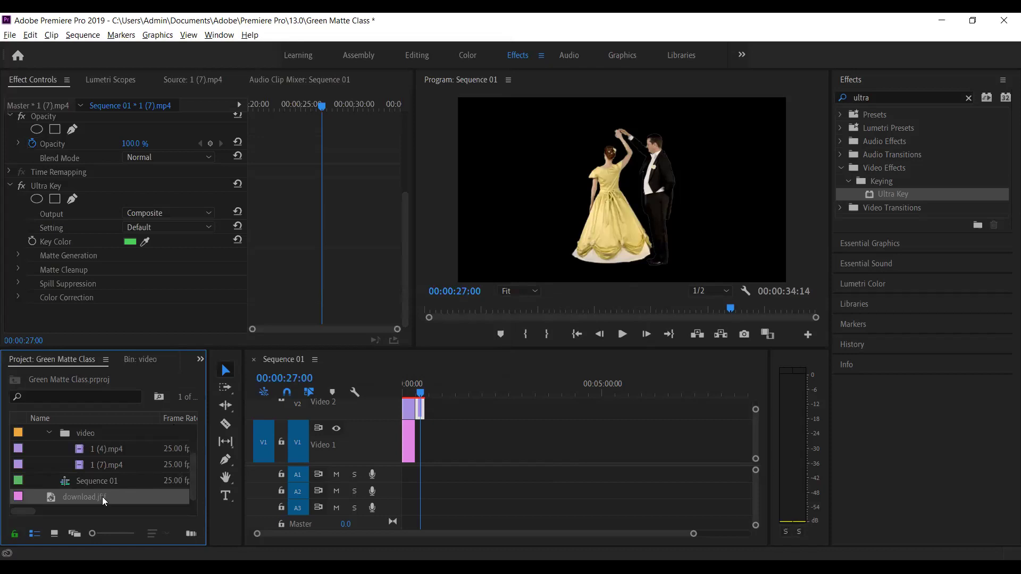
Step: Move download.jfif into the image folder and open it in the Source monitor
click(48, 433)
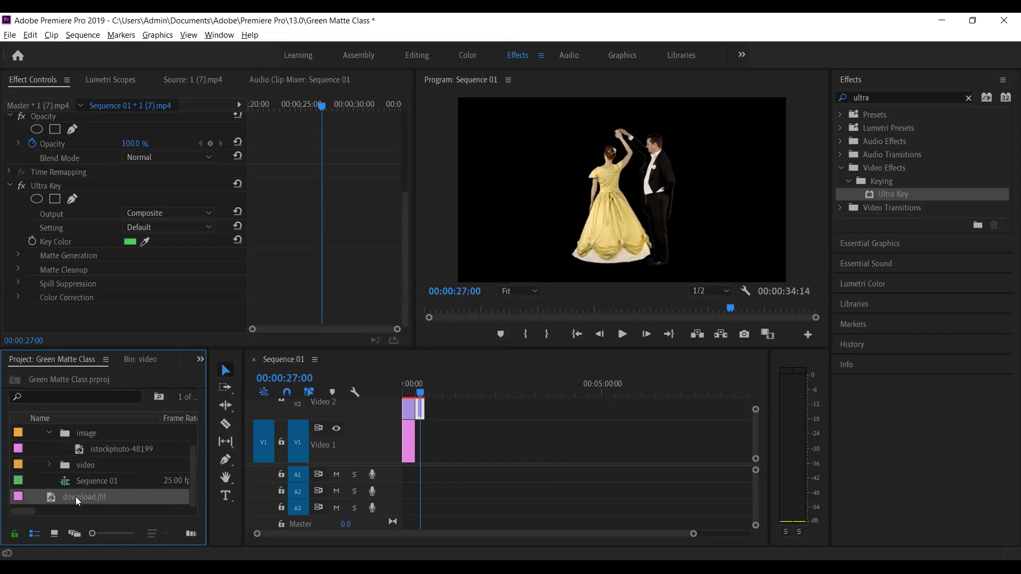
drag(75, 497, 121, 451)
double_click(121, 451)
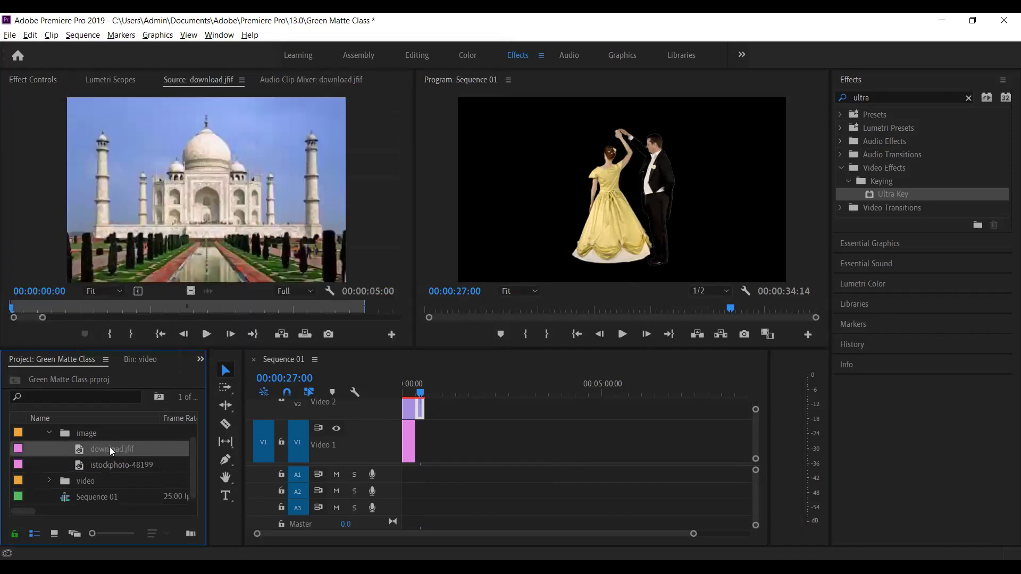
Step: Place download.jfif after the crowd clip on V1 and extend its duration
drag(110, 449, 419, 443)
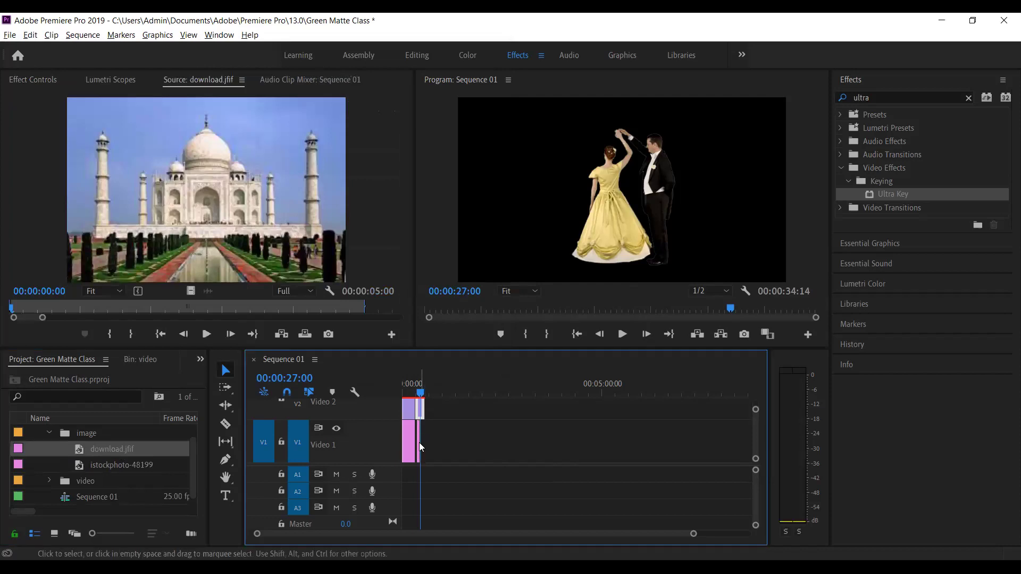
drag(422, 450, 442, 446)
click(429, 384)
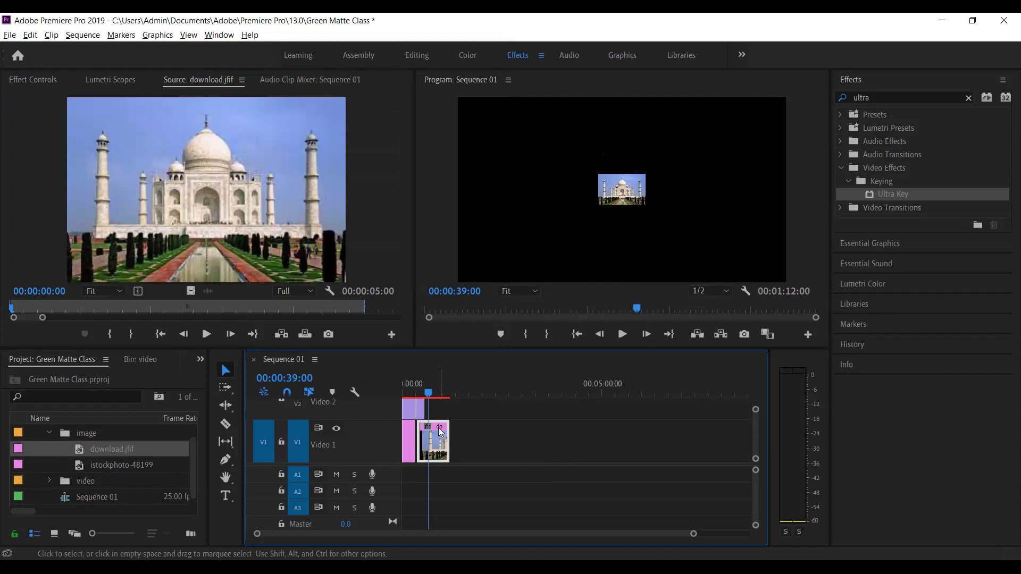
Step: Scale the Taj Mahal photo to frame size, then enlarge it to fill the frame width
right_click(441, 431)
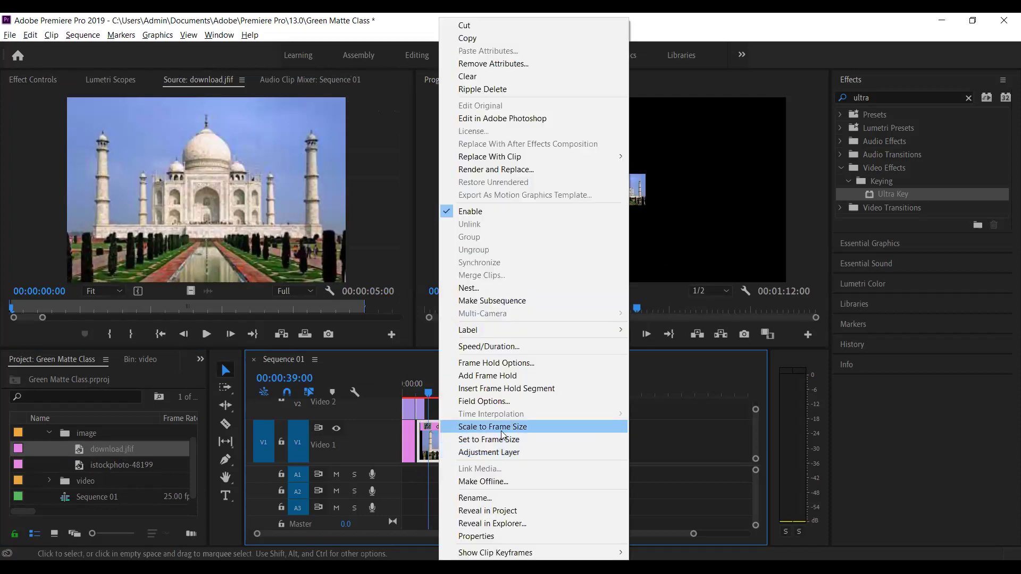
click(492, 427)
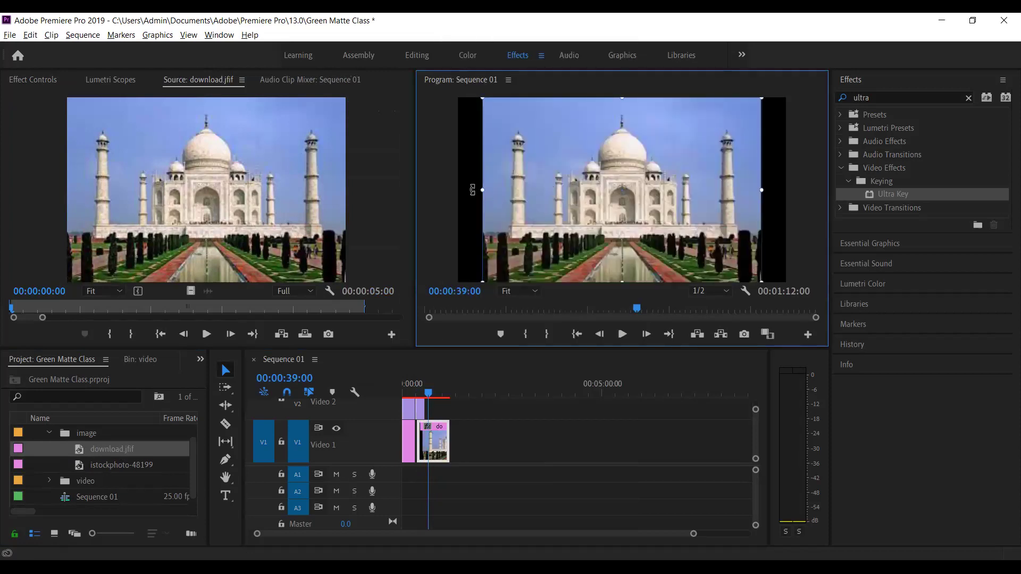
drag(474, 190, 454, 197)
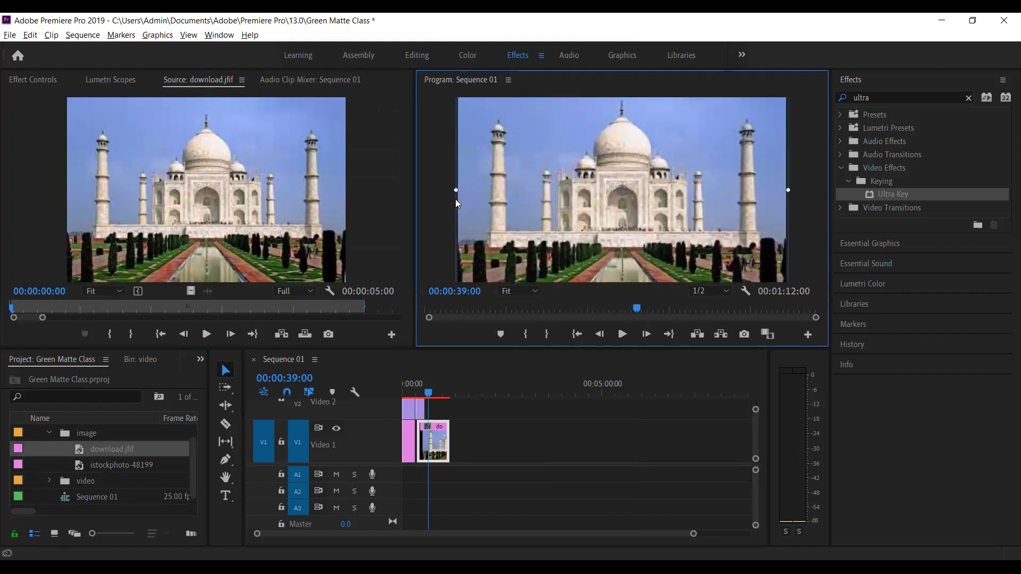
Step: Play the sequence from 00:00:17:00 and stop on the couple over the Taj Mahal
click(415, 389)
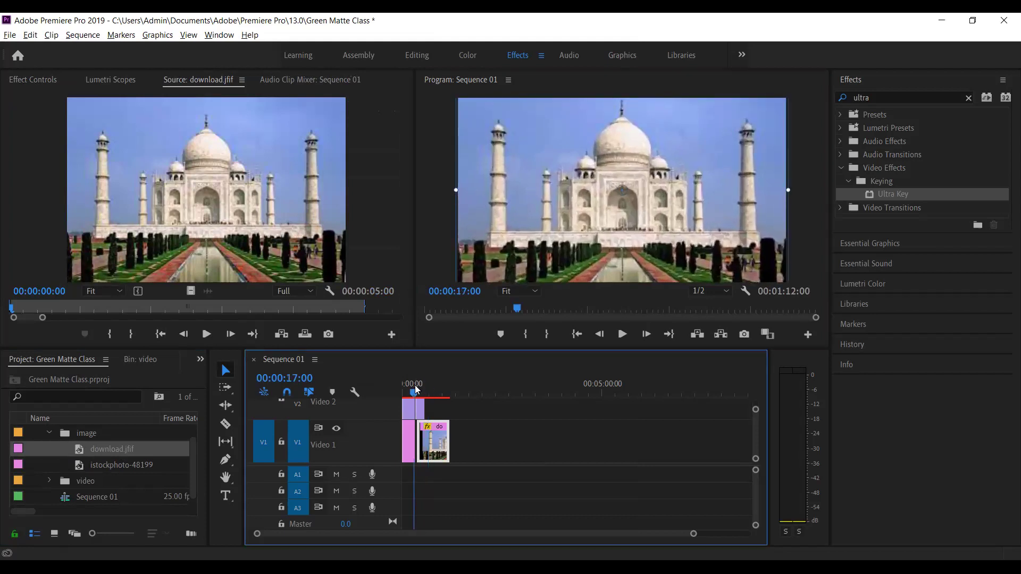
key(space)
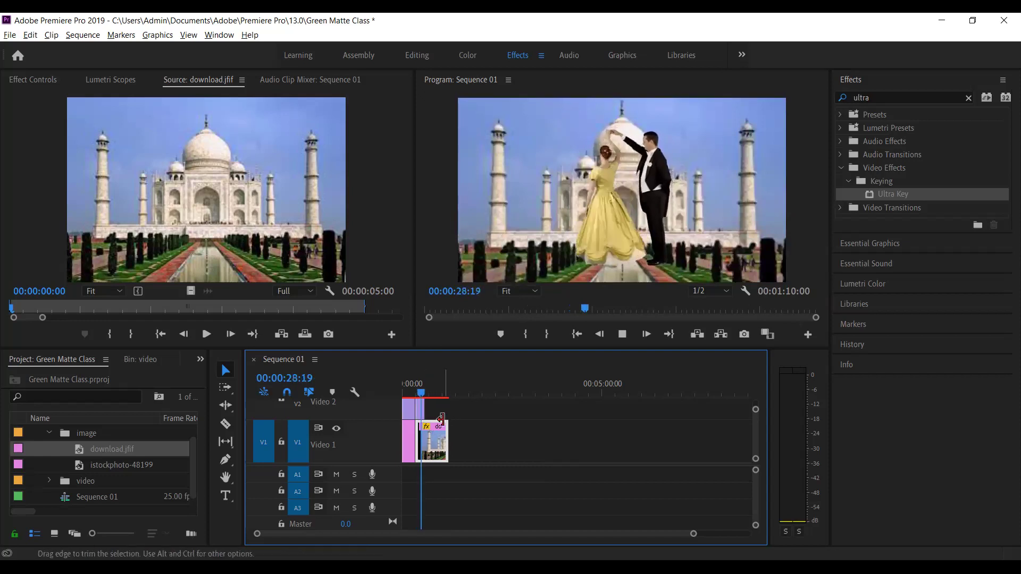
click(506, 212)
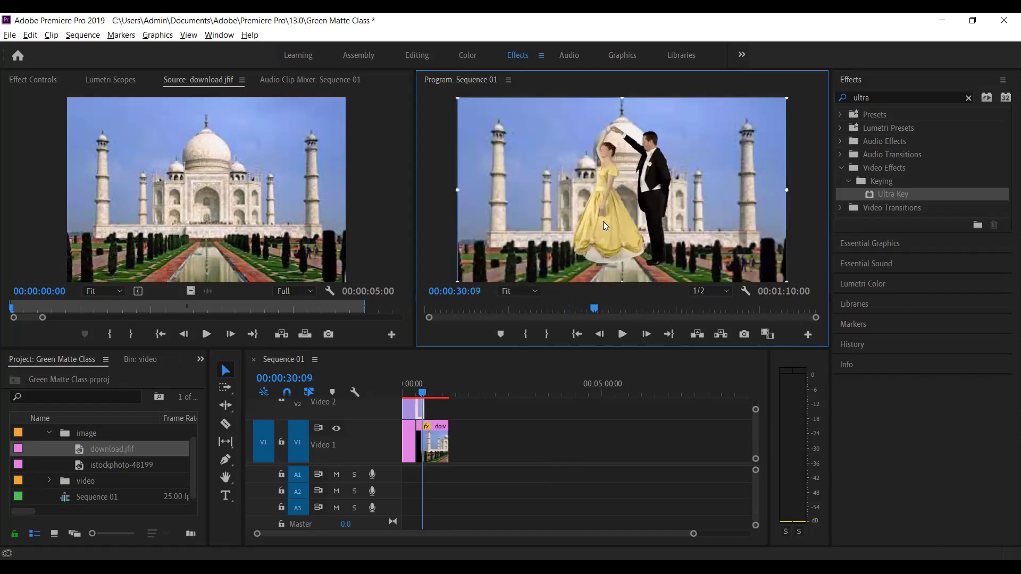
Step: Shrink the keyed dancing couple and nudge them slightly upward, then return to 00:00:18:00
drag(458, 190, 488, 196)
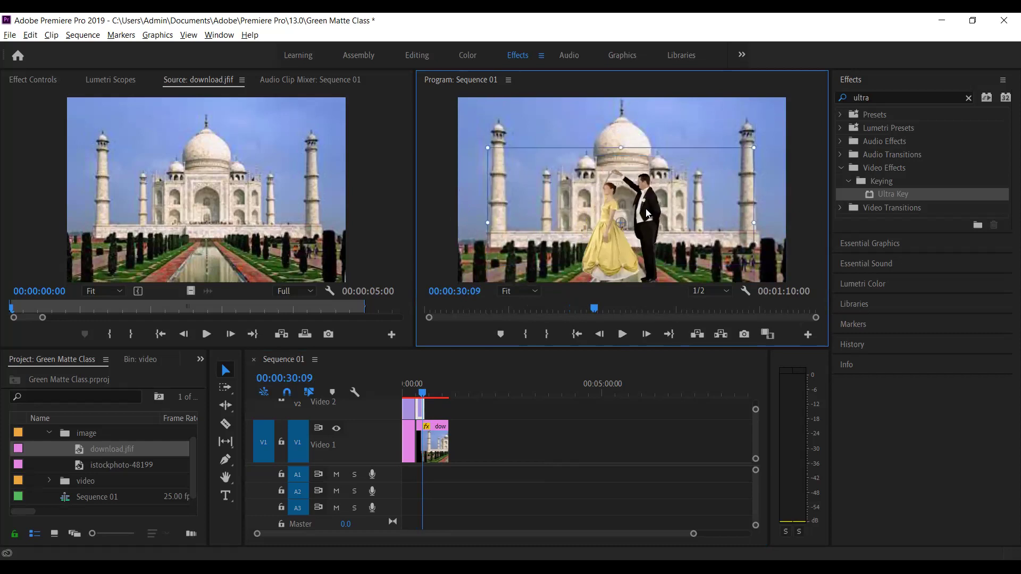
drag(647, 212, 647, 209)
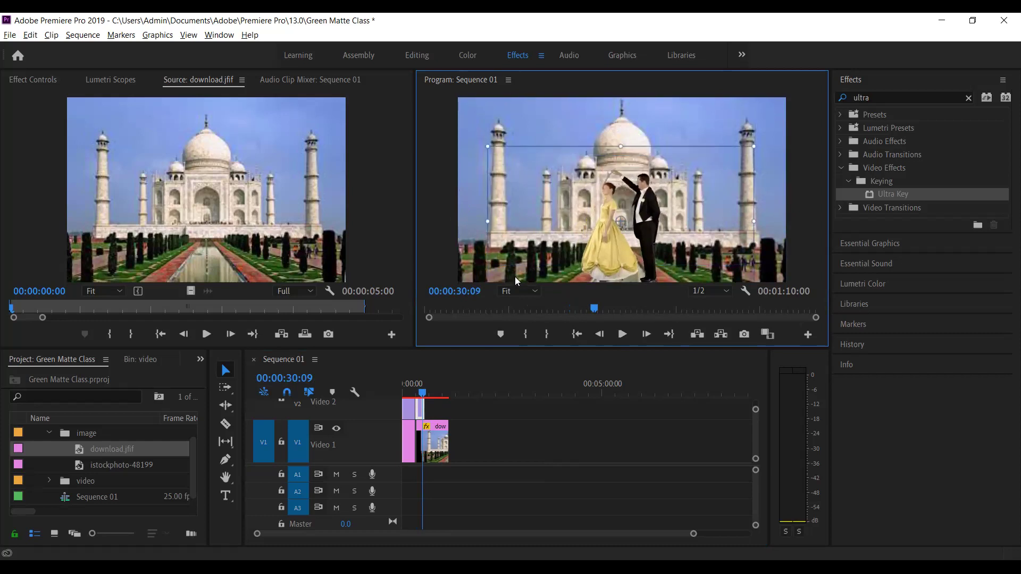
drag(422, 392, 394, 390)
key(space)
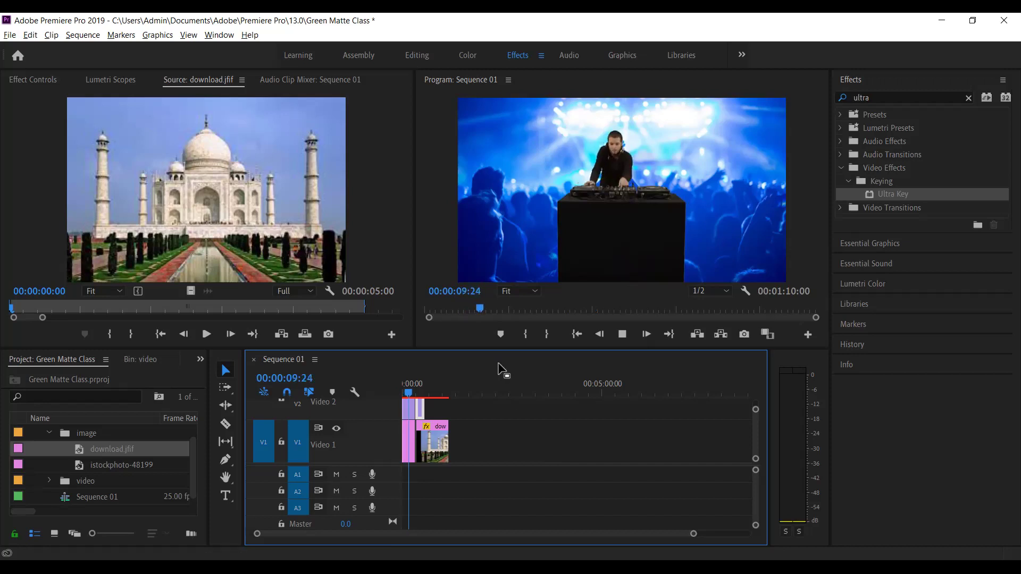
click(594, 304)
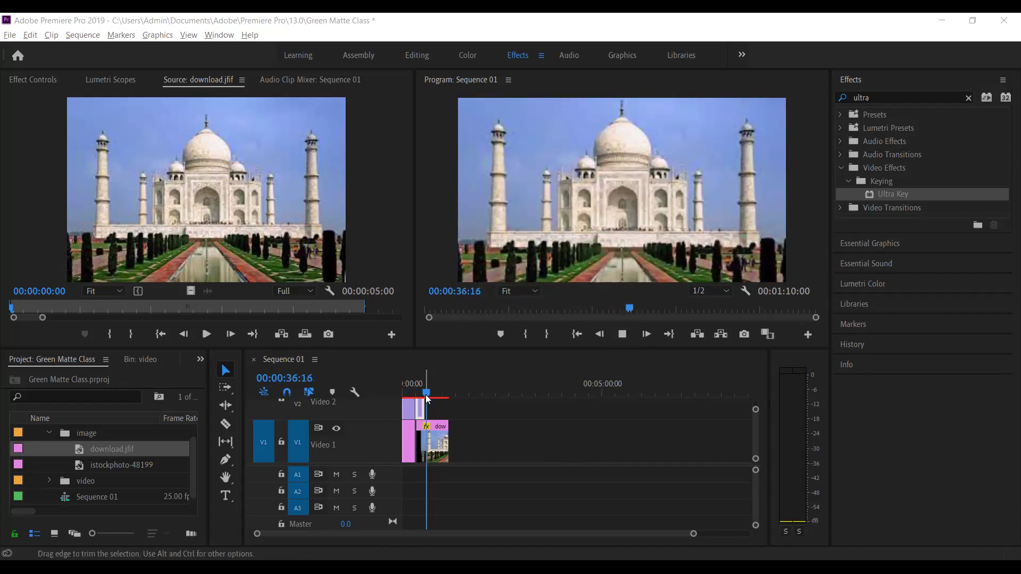
drag(428, 398, 413, 399)
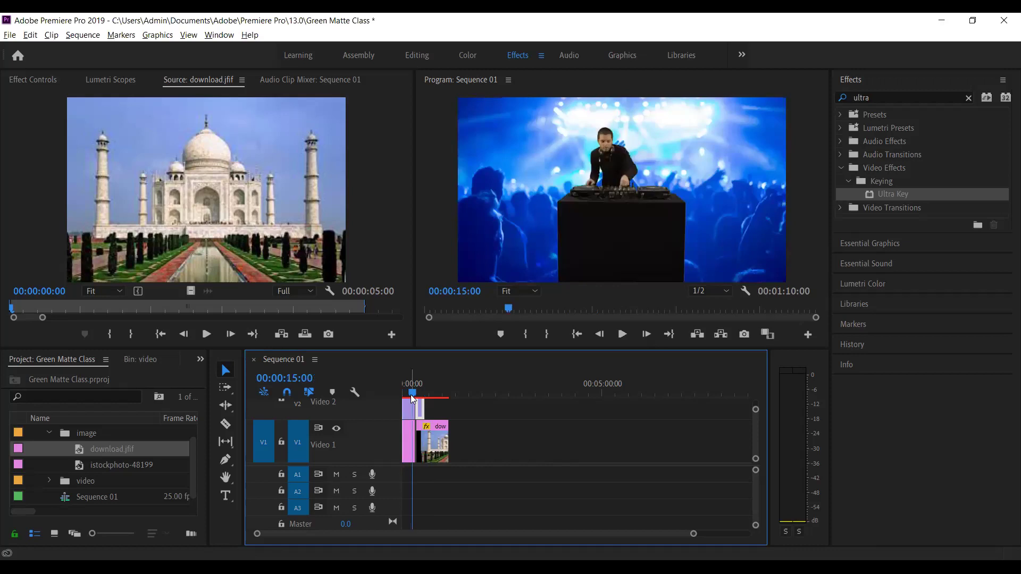
key(space)
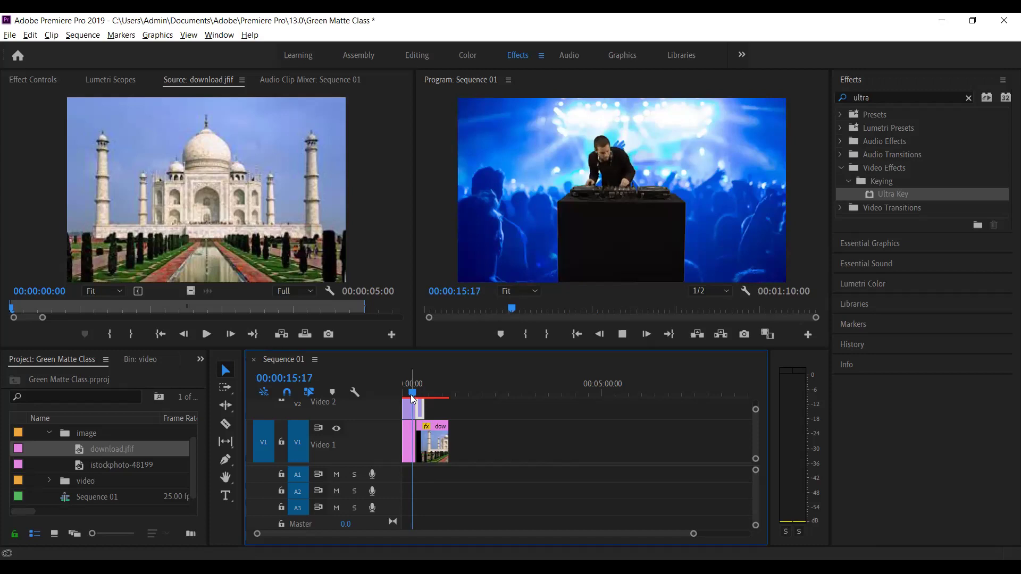
click(622, 334)
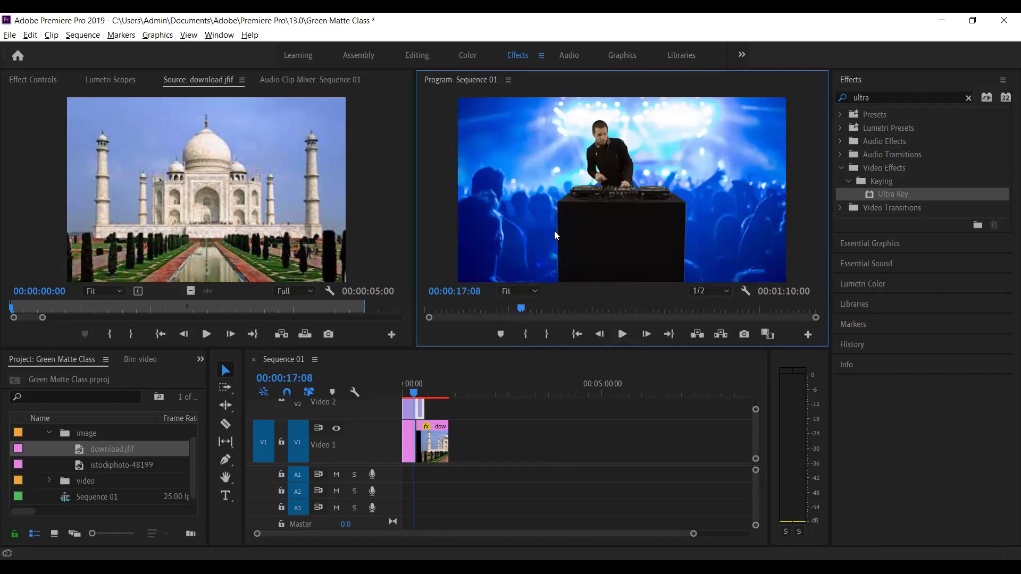
click(409, 388)
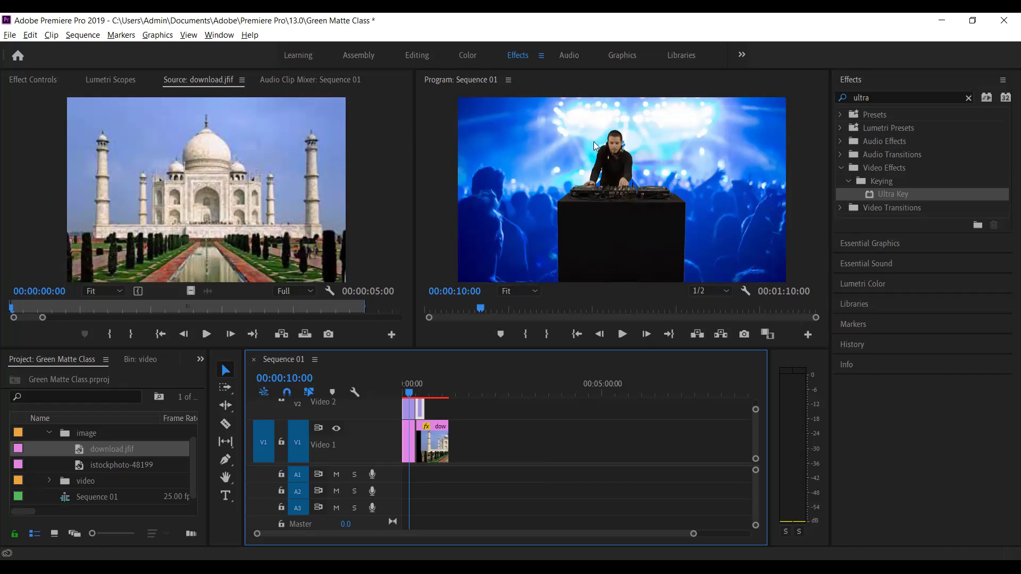
Step: Scrub the timeline back and forth between the DJ footage and the dancers over the Taj Mahal
click(403, 393)
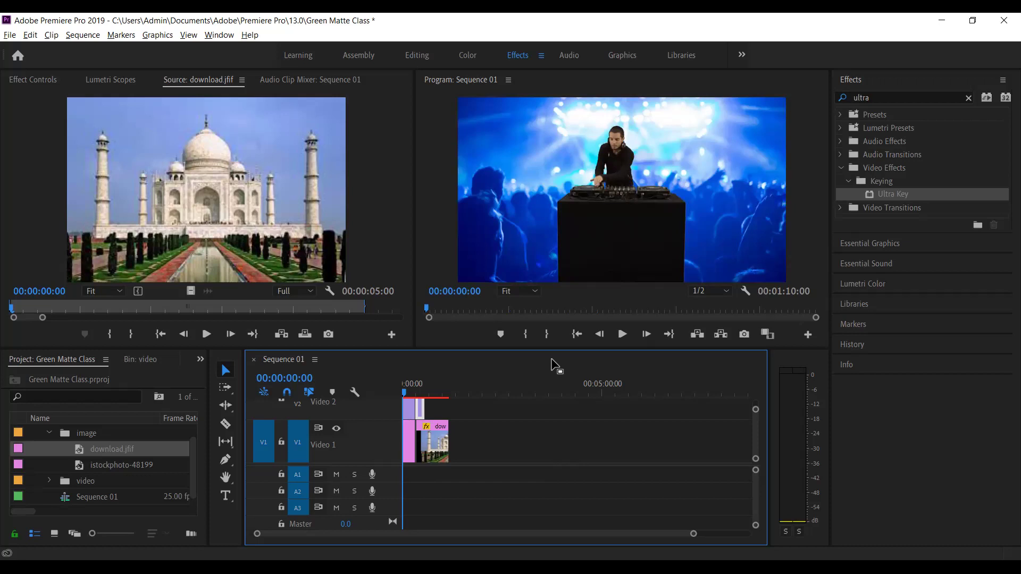
click(420, 392)
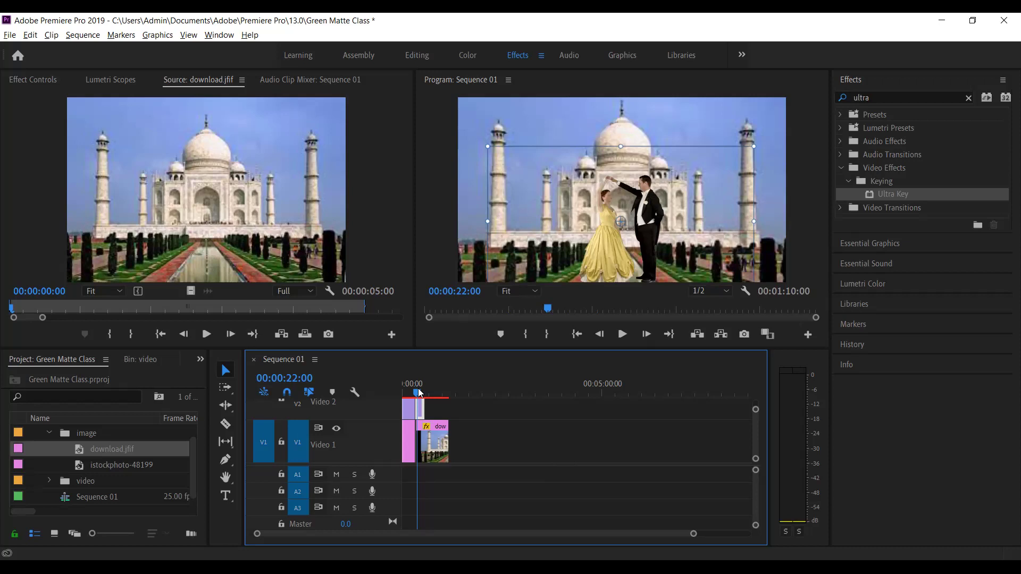
drag(420, 392, 413, 393)
click(421, 391)
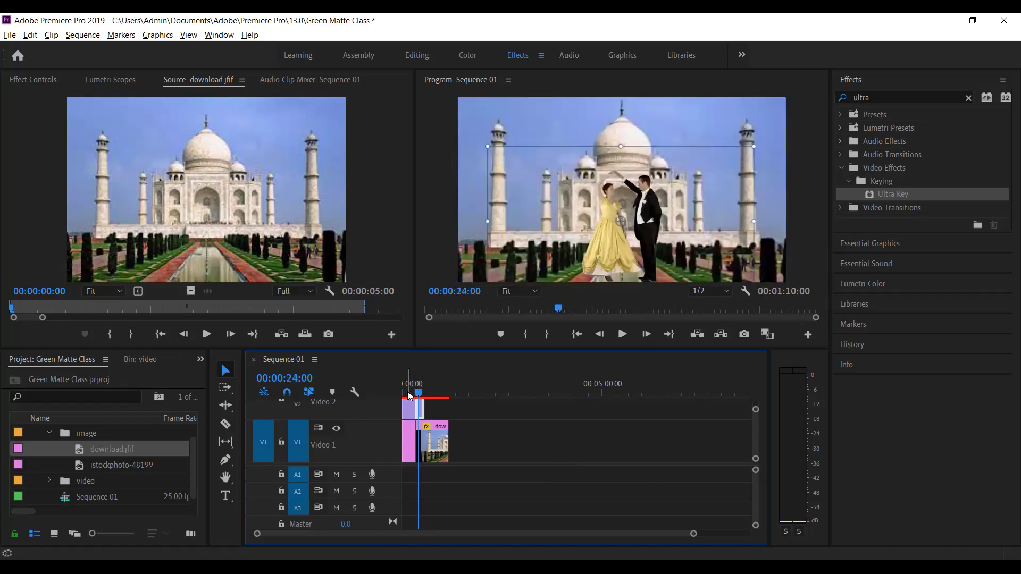
click(408, 394)
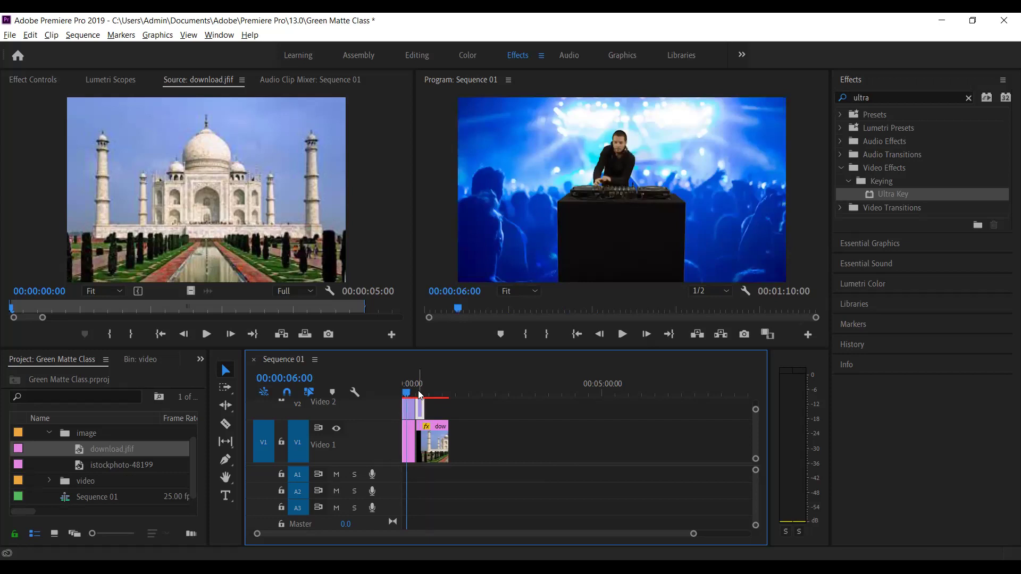
click(420, 394)
click(422, 394)
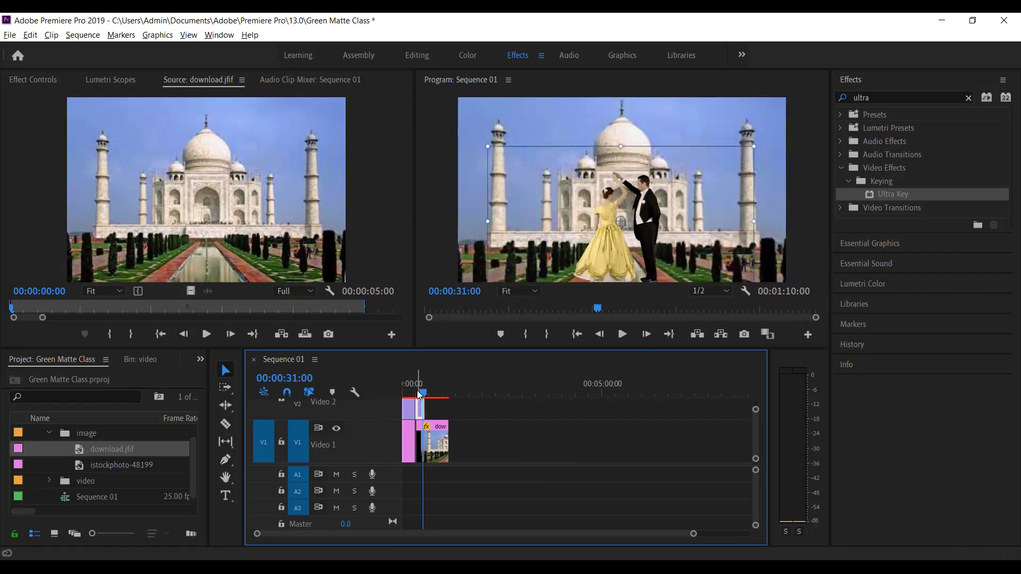
drag(420, 393, 423, 394)
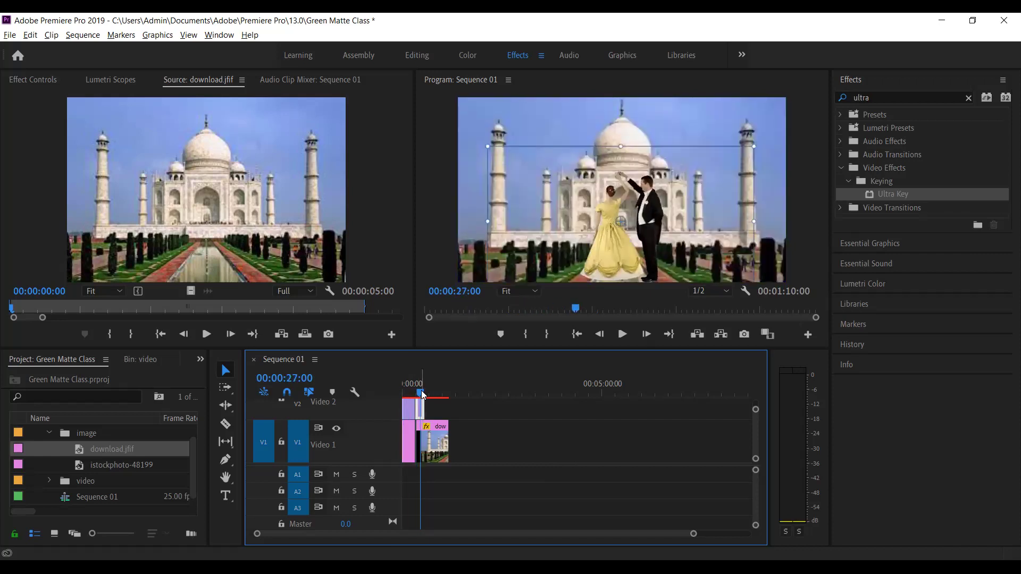
right_click(49, 465)
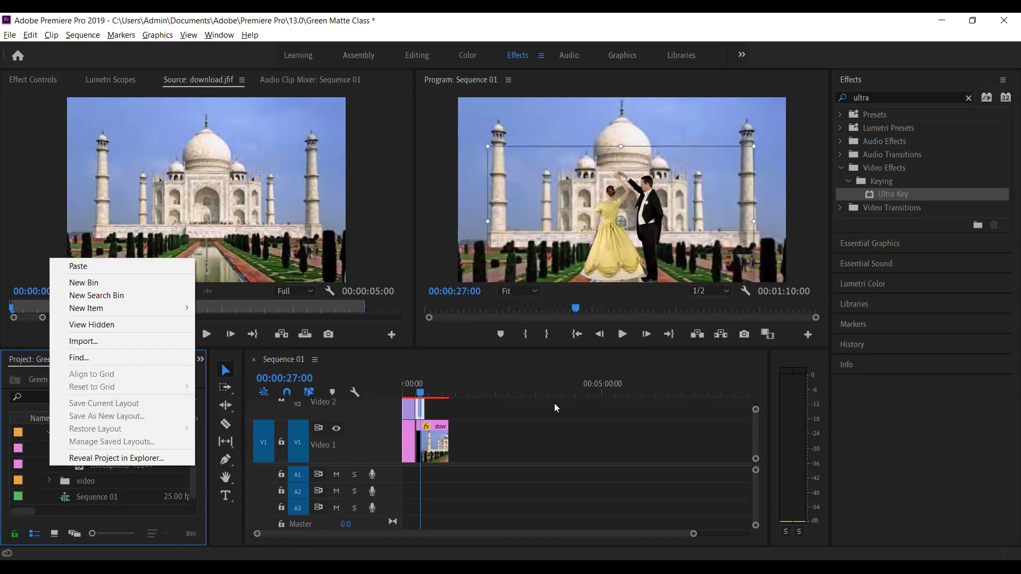
click(640, 183)
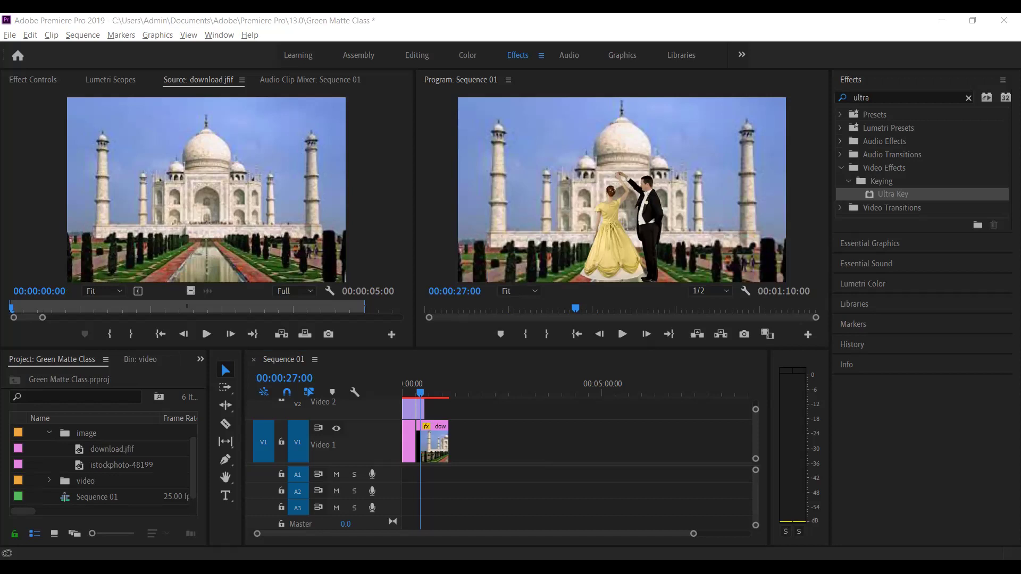
Step: Rewind Sequence 01 to the start, check the DJ at 10 seconds, then scrub to the dancing couple
click(474, 390)
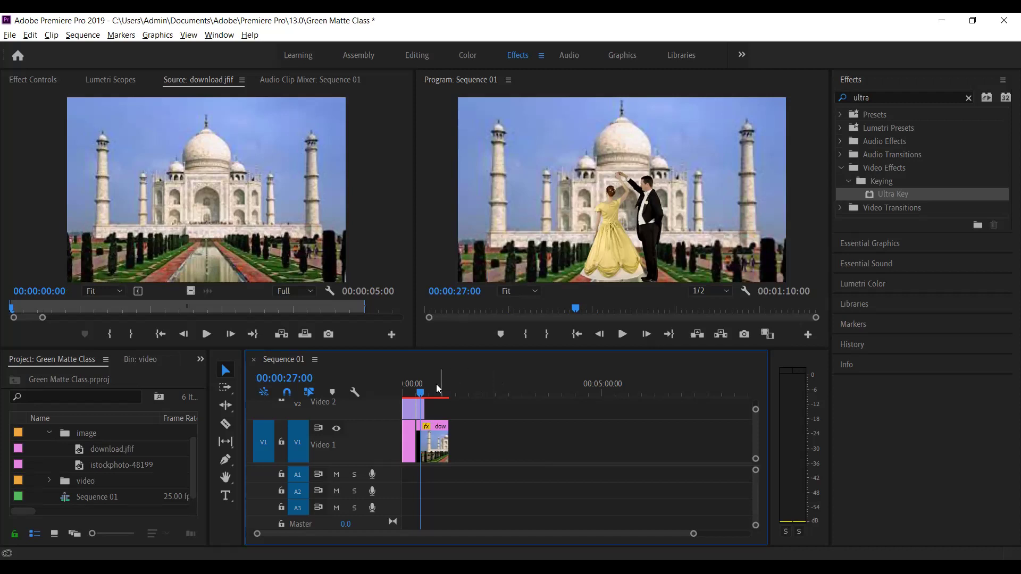
mouse_move(417, 389)
mouse_down()
mouse_move(391, 391)
mouse_move(419, 398)
mouse_up()
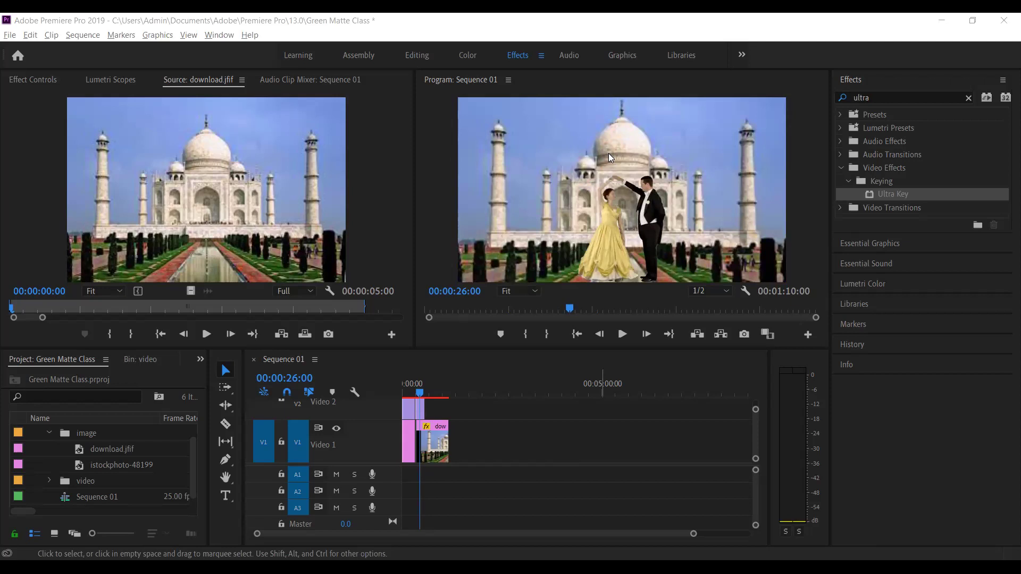
click(410, 392)
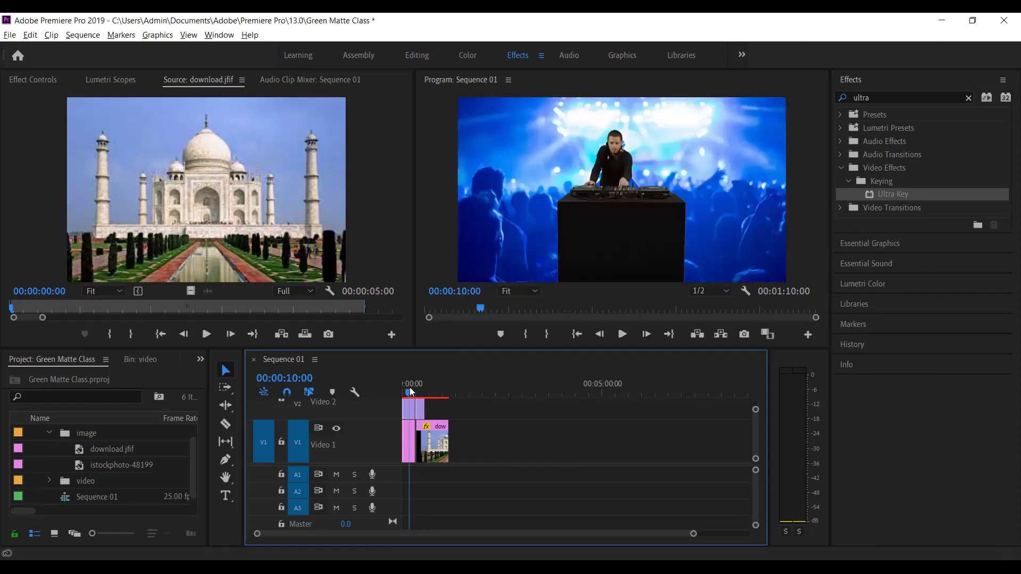
key(Home)
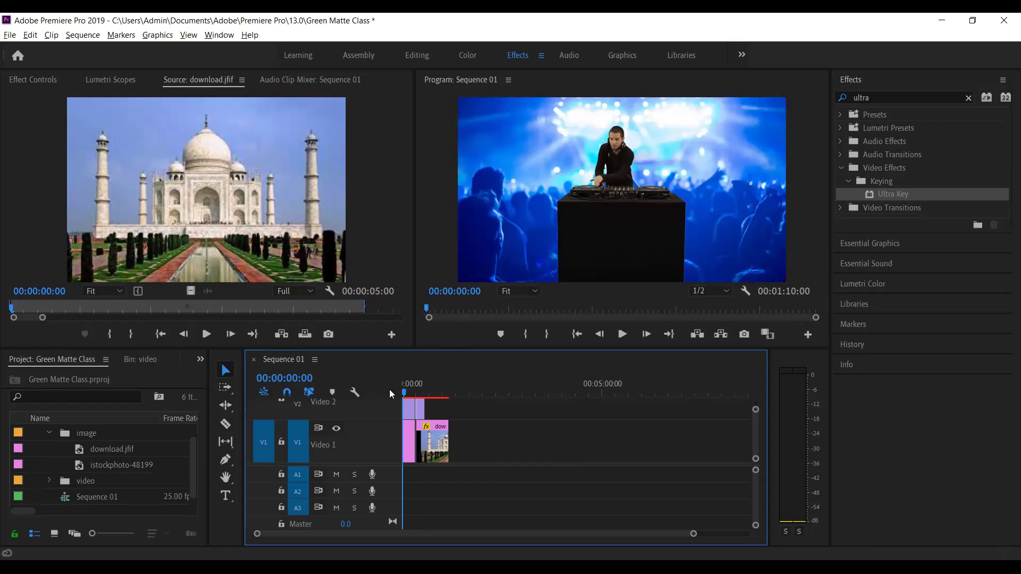
mouse_move(418, 391)
mouse_down()
mouse_move(429, 399)
mouse_move(405, 398)
mouse_move(422, 405)
mouse_up()
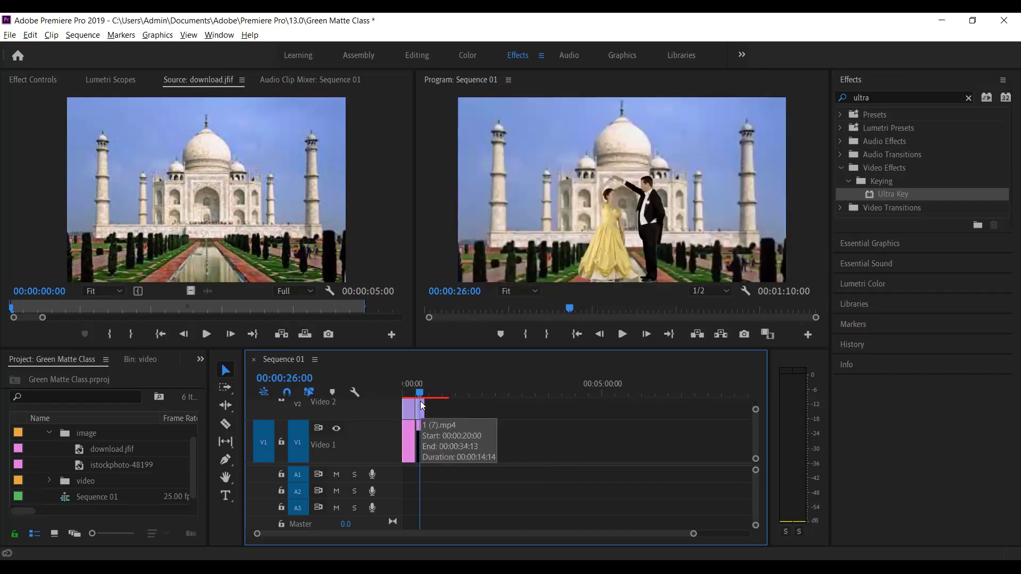
drag(421, 403, 412, 400)
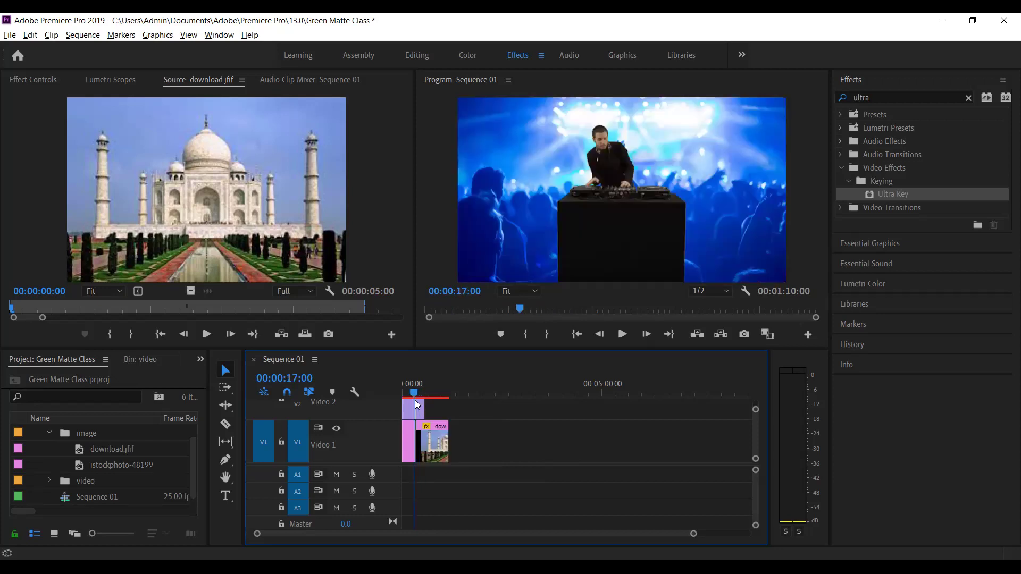
click(570, 236)
drag(570, 236, 566, 208)
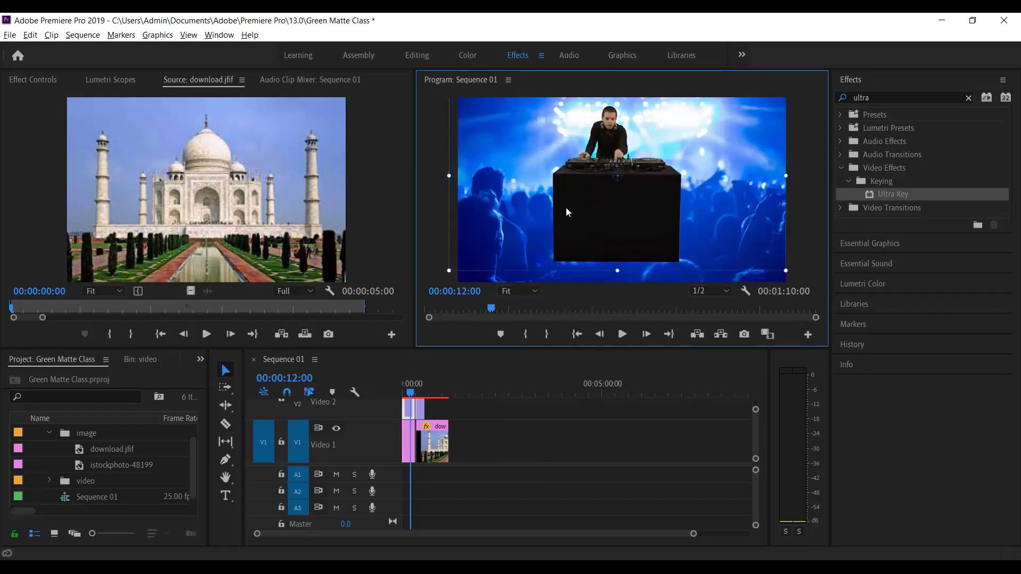
drag(566, 208, 564, 226)
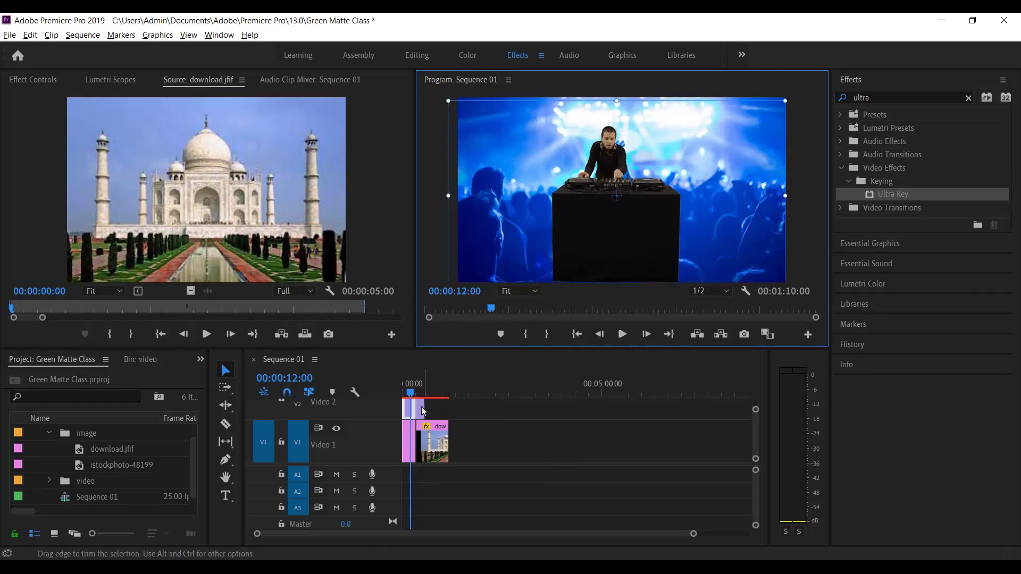
click(445, 435)
drag(444, 436, 424, 435)
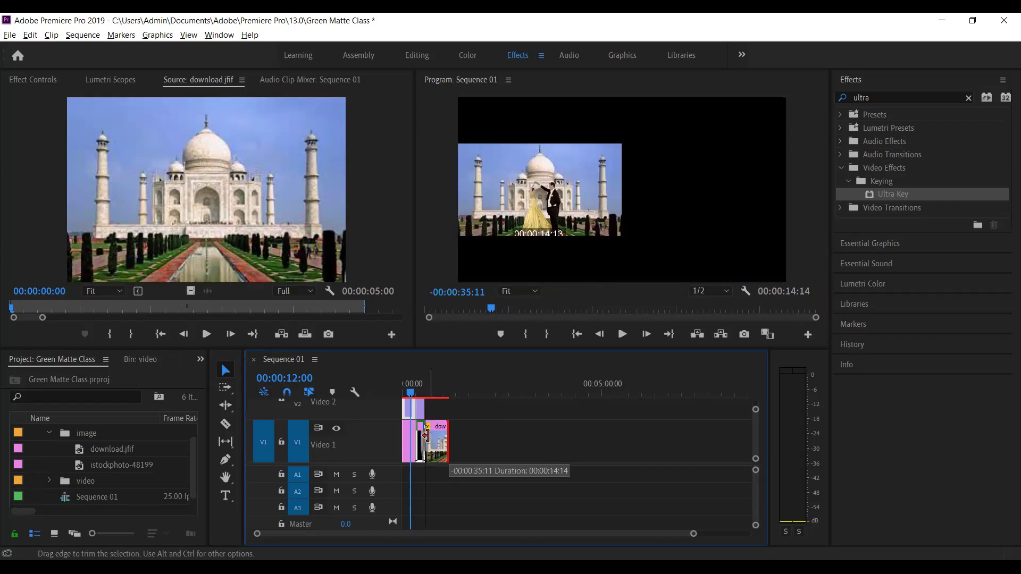
click(452, 416)
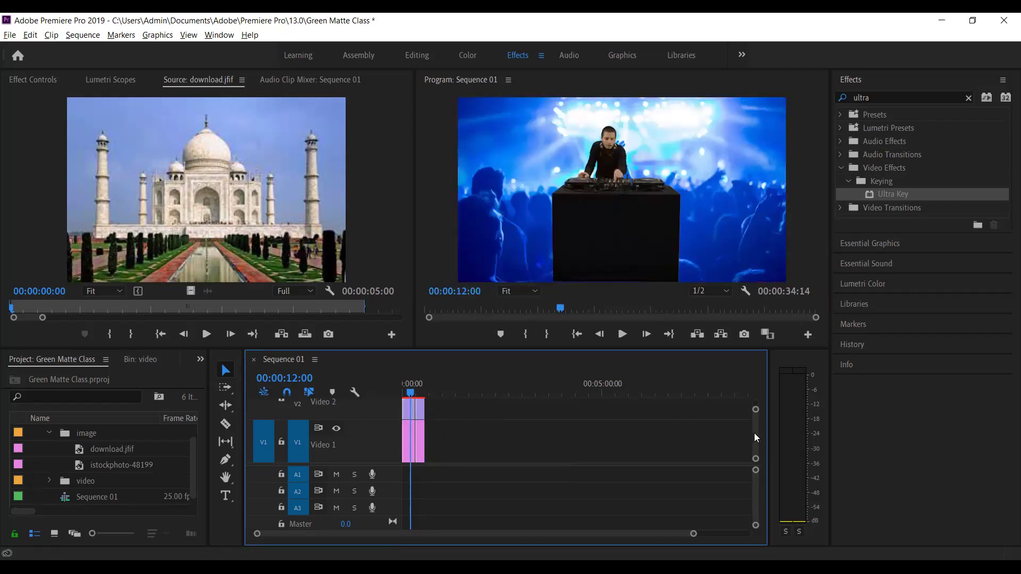
scroll(754, 433, up, 3)
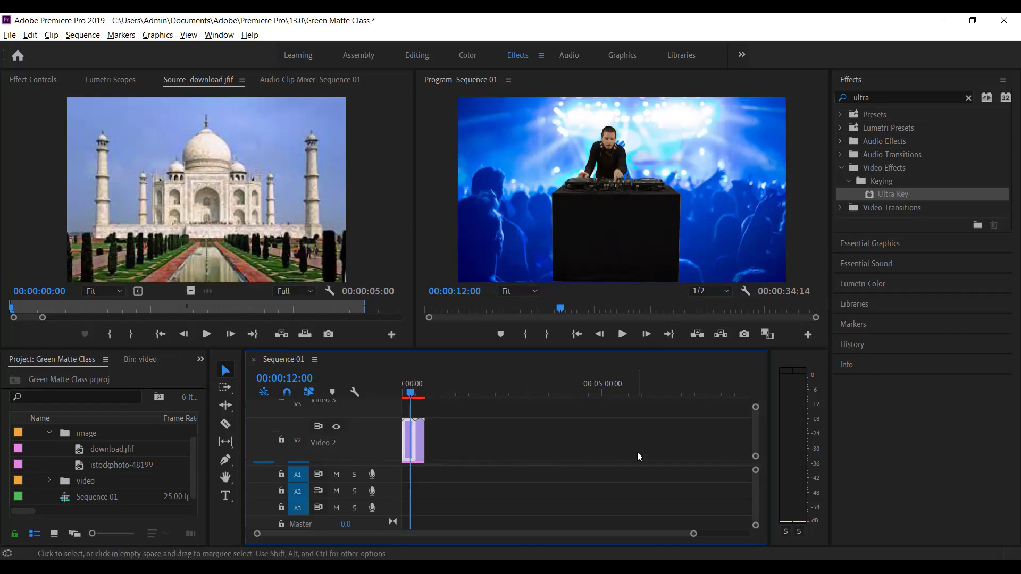
drag(755, 434, 754, 451)
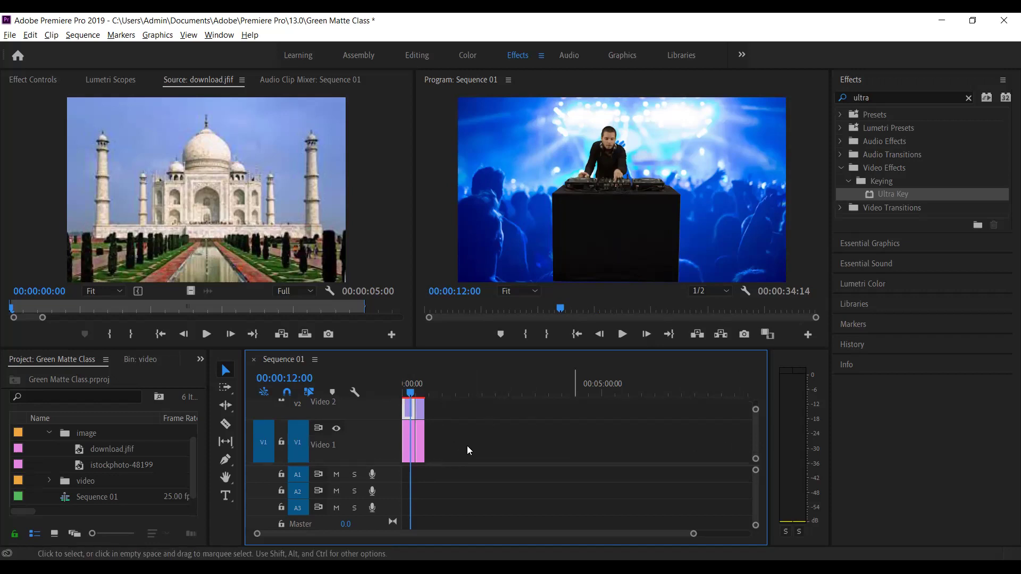
key(ctrl+2)
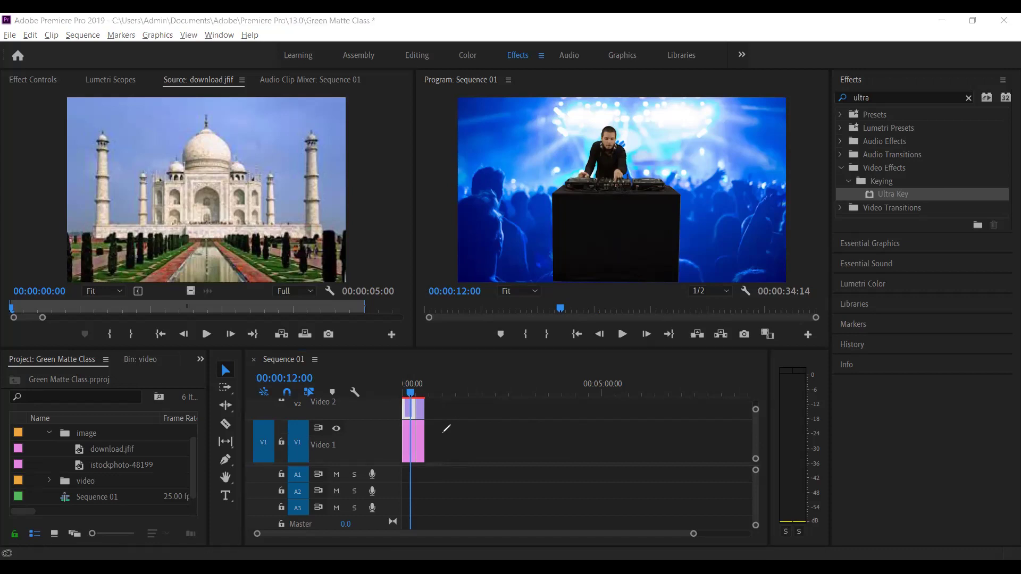
mouse_move(439, 440)
mouse_down()
mouse_move(456, 450)
mouse_move(446, 441)
mouse_up()
drag(451, 438, 456, 399)
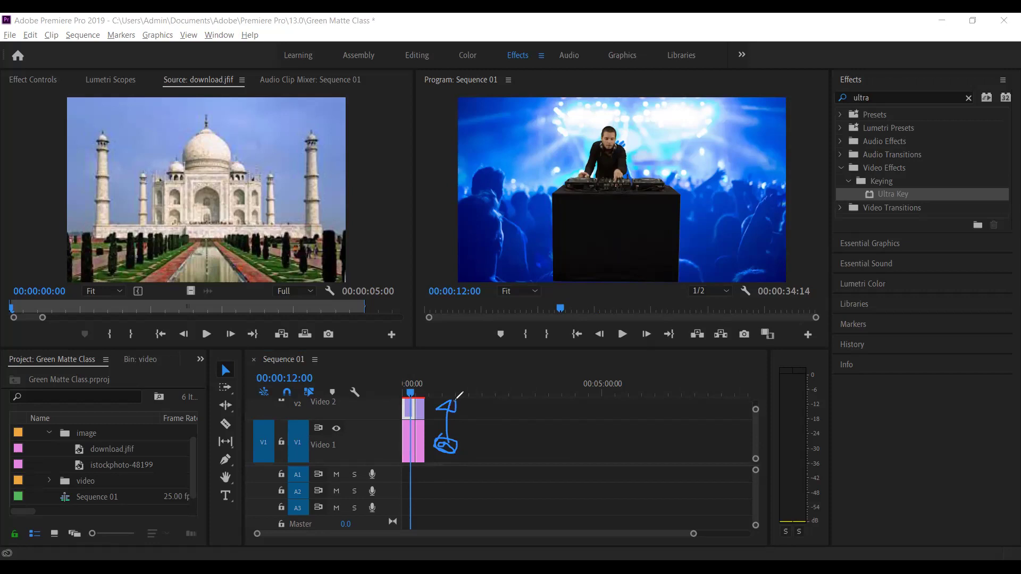
mouse_move(466, 437)
mouse_down()
mouse_move(527, 438)
mouse_move(476, 442)
mouse_up()
mouse_move(567, 409)
mouse_down()
mouse_move(549, 406)
mouse_move(570, 407)
mouse_up()
drag(487, 382, 471, 403)
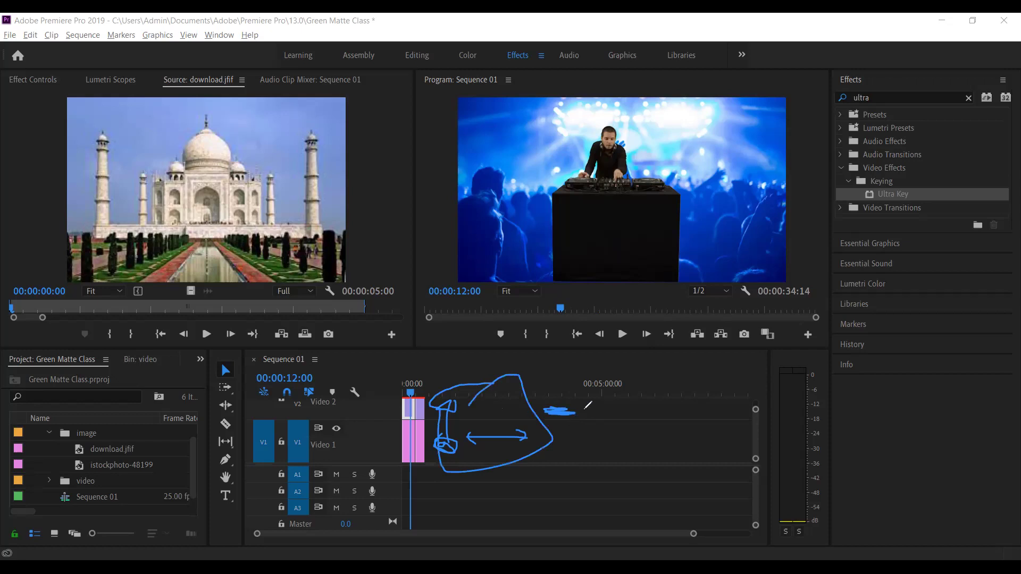
drag(612, 412, 594, 417)
mouse_move(649, 400)
mouse_down()
mouse_move(667, 422)
mouse_move(691, 395)
mouse_up()
mouse_move(560, 449)
mouse_down()
mouse_move(659, 446)
mouse_move(648, 455)
mouse_up()
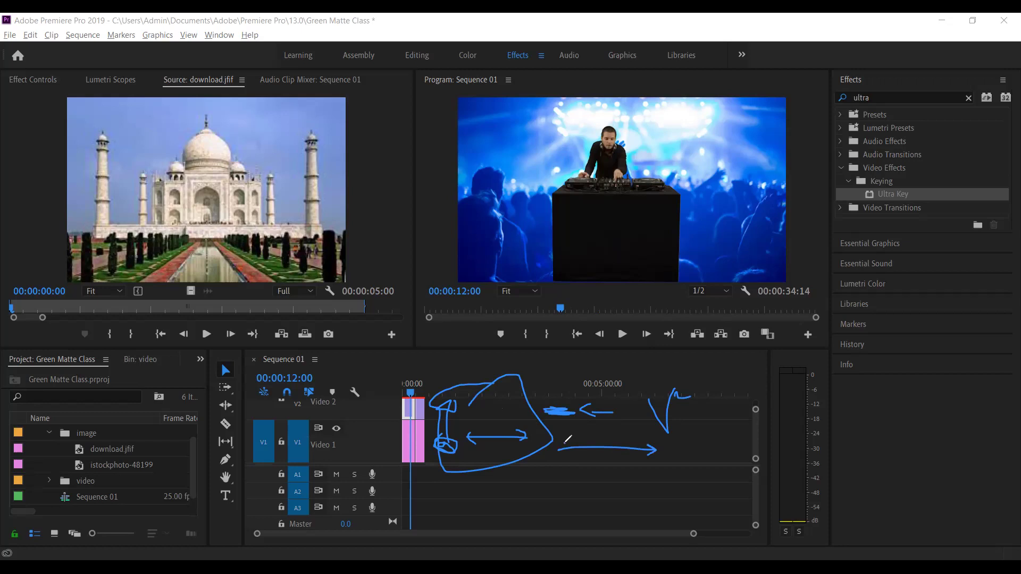
drag(563, 446, 574, 456)
click(694, 443)
key(e)
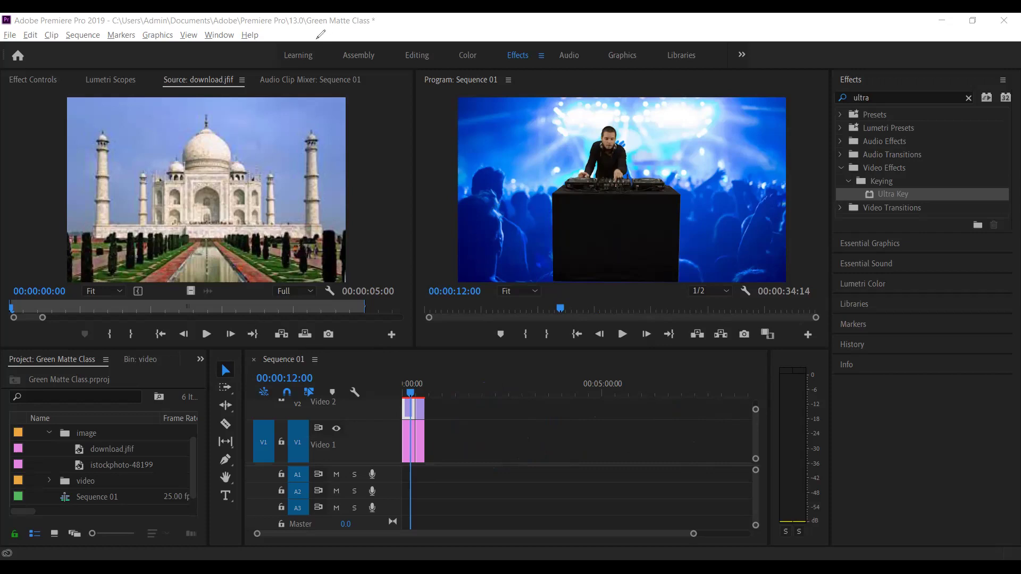
Step: Check the Taj Mahal dancers at 00:00:24:00 and the DJ at 00:00:15:00, then switch to File Explorer
click(419, 388)
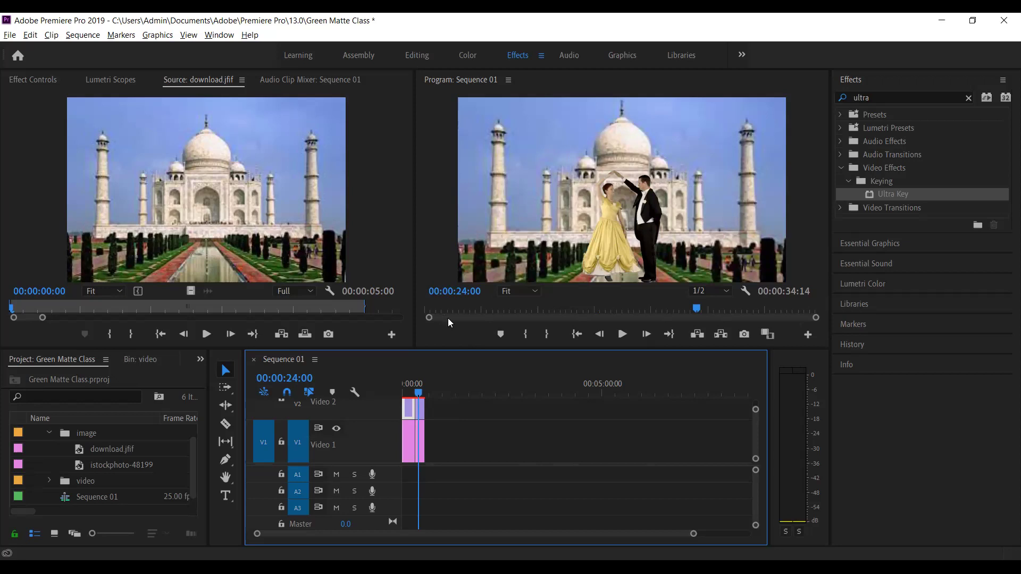
click(412, 395)
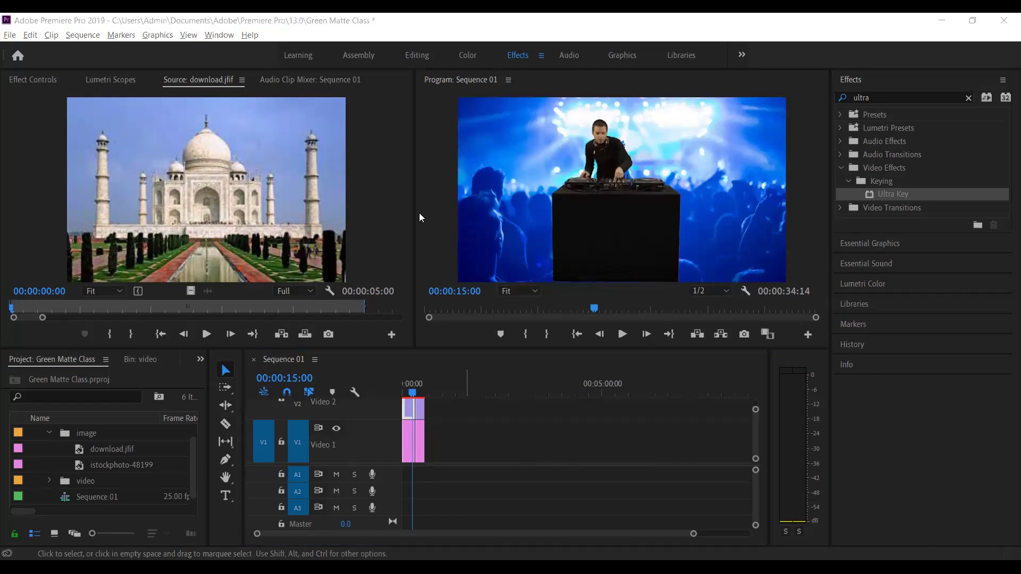
key(alt+Tab)
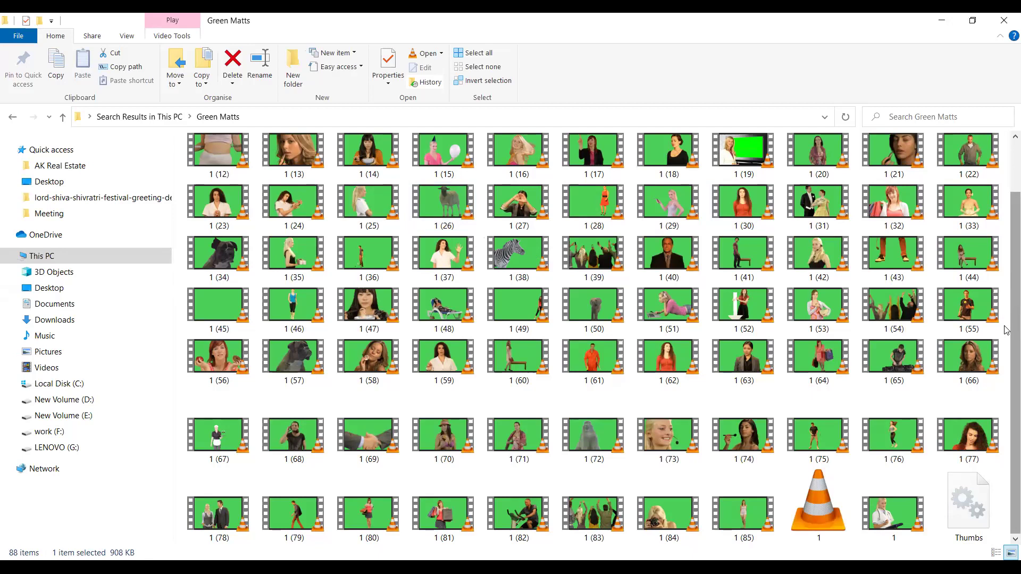
Step: Select green-screen clips 1 (38), 1 (40), 1 (51) and 1 (50) in Green Matts
click(519, 254)
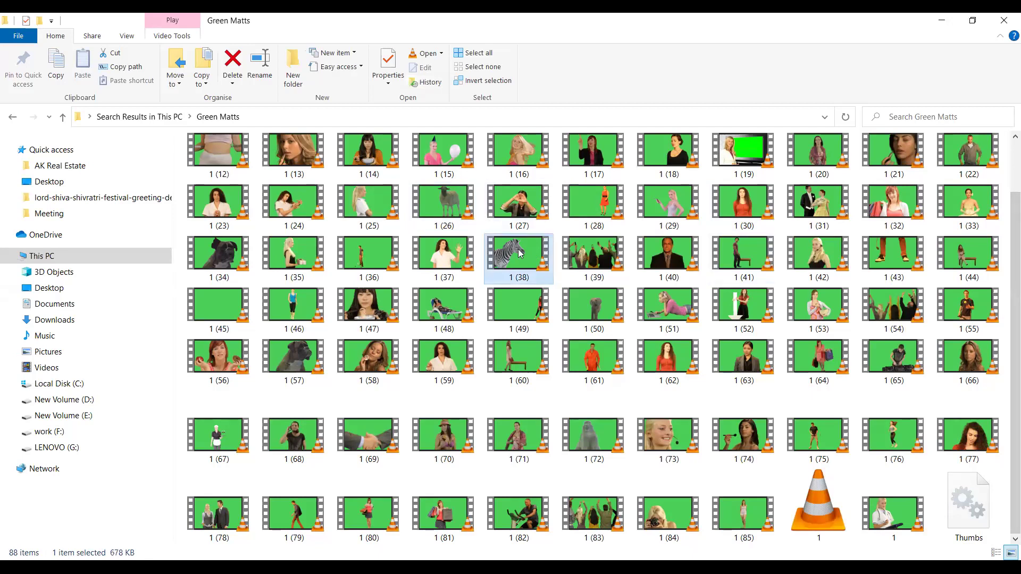
click(668, 264)
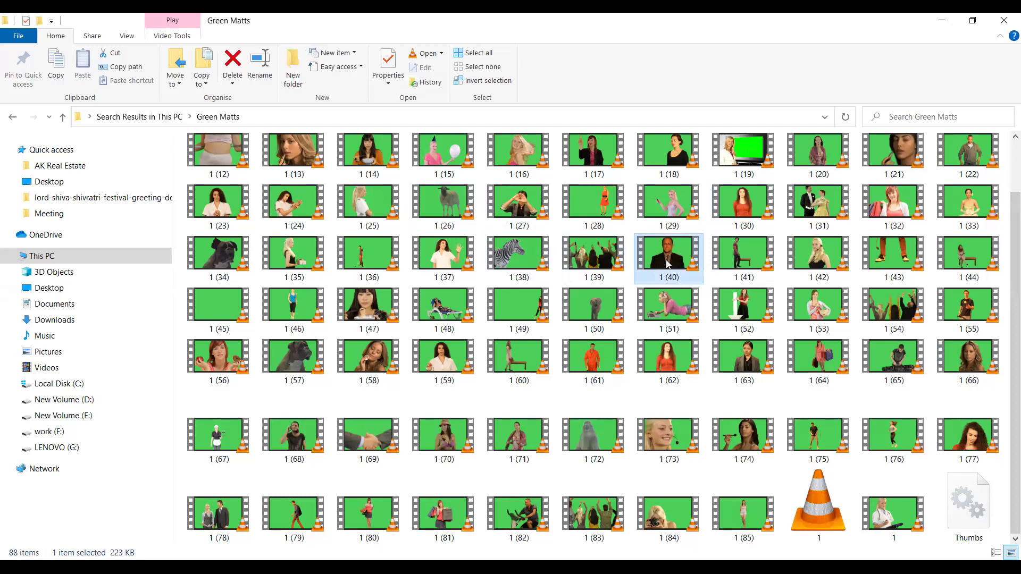
click(671, 304)
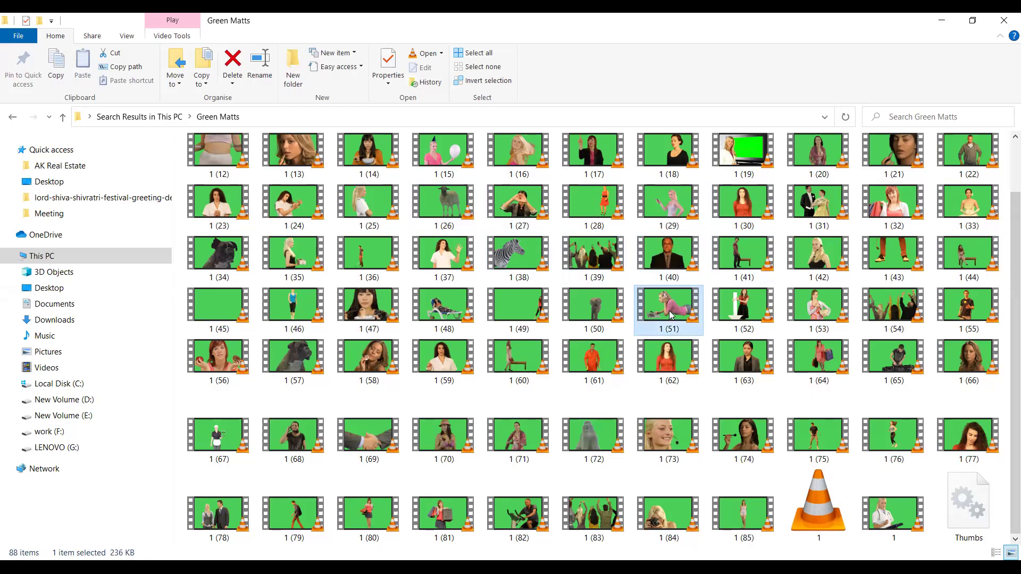
click(594, 311)
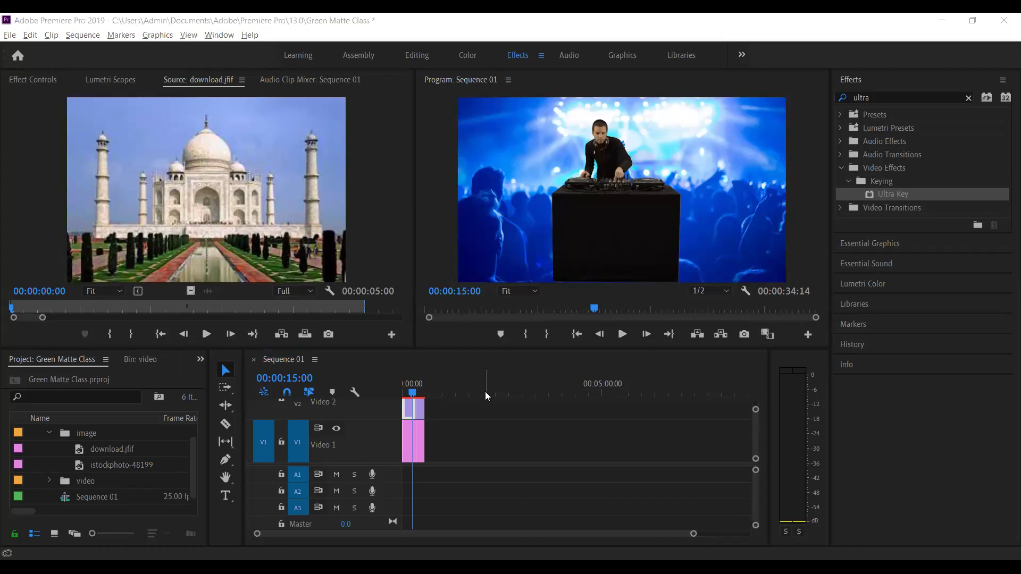
Step: Move the playhead to 00:00:00:00, then scrub forward toward the Taj Mahal dancers
drag(421, 392, 348, 384)
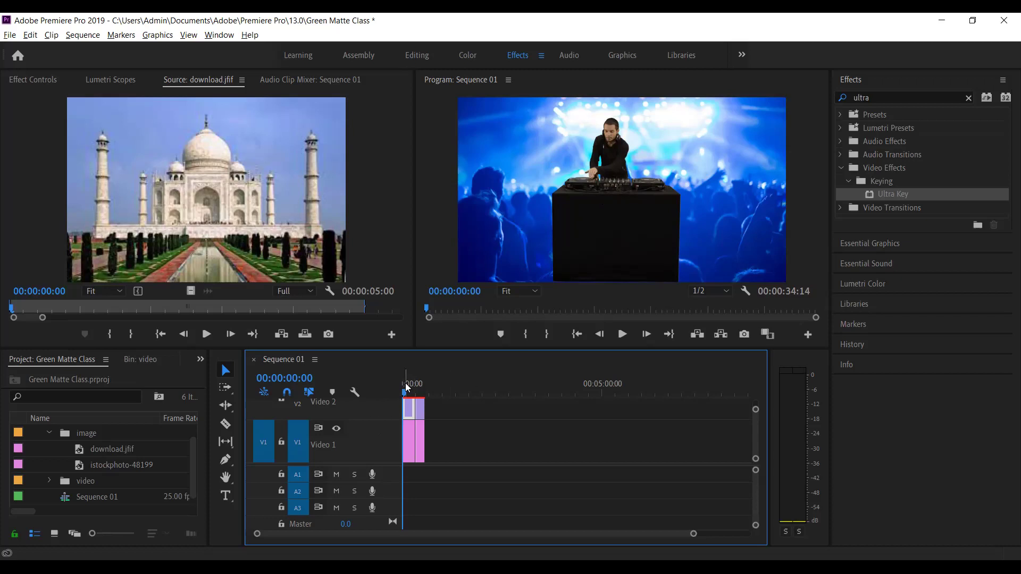
drag(413, 390, 420, 394)
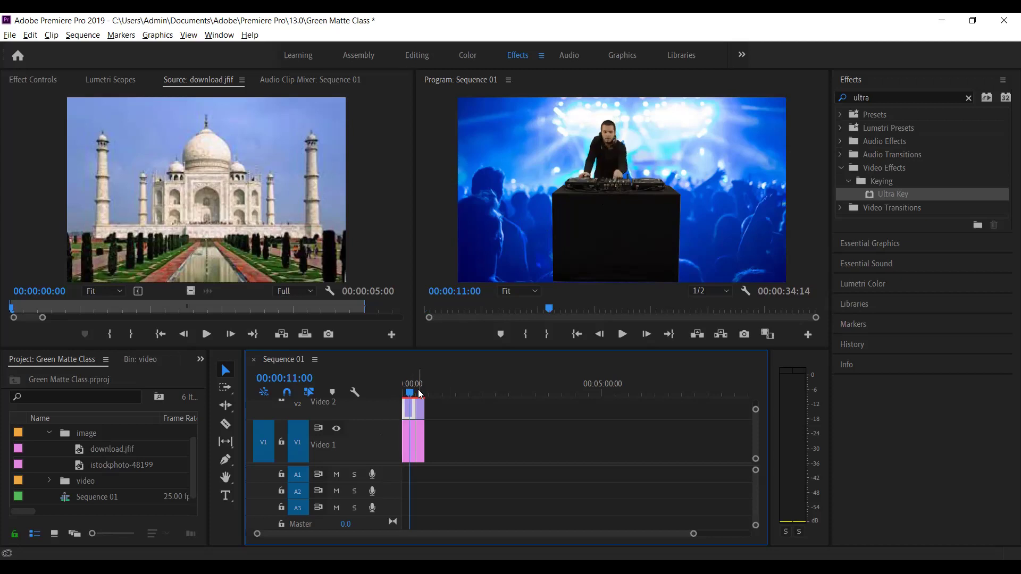